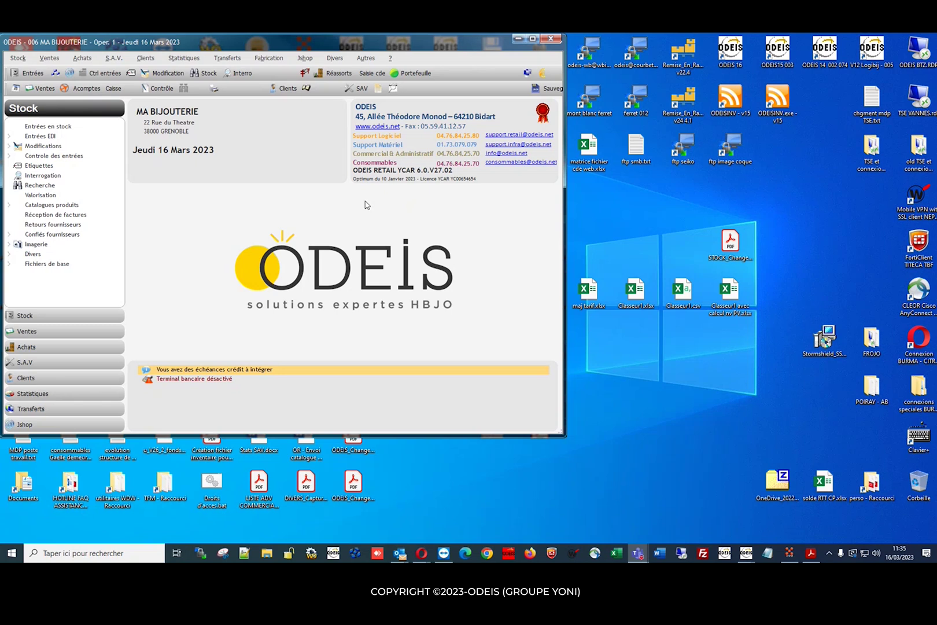
{"action": "left_click", "coordinate": [22, 58]}
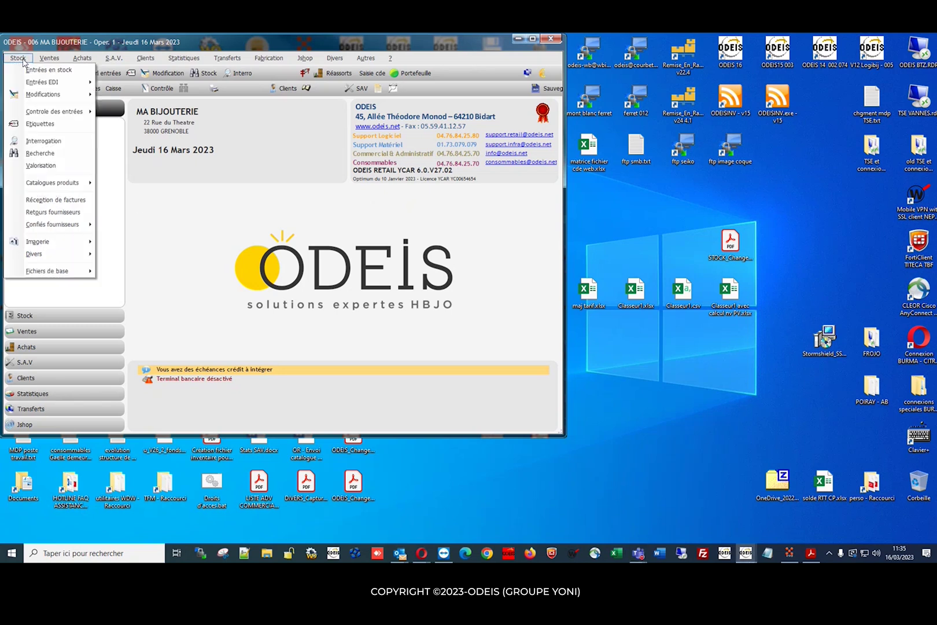
{"action": "mouse_move", "coordinate": [55, 95]}
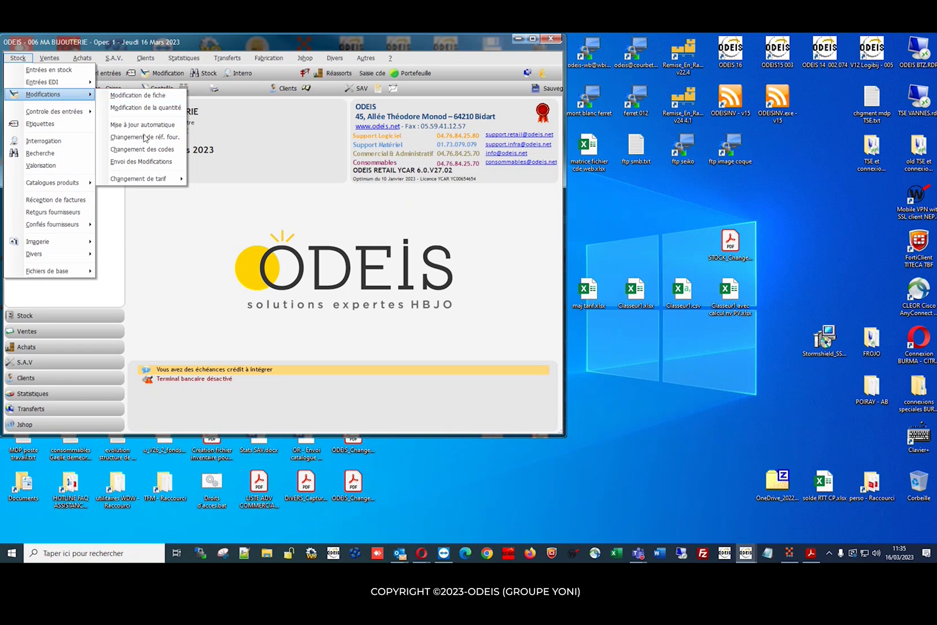
{"action": "mouse_move", "coordinate": [145, 182]}
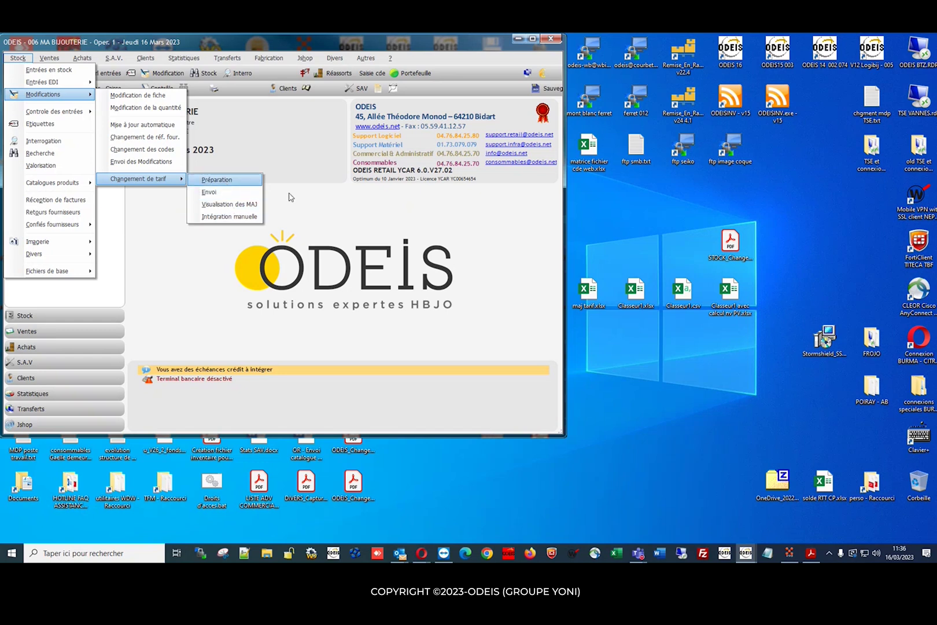
{"action": "left_click", "coordinate": [530, 231]}
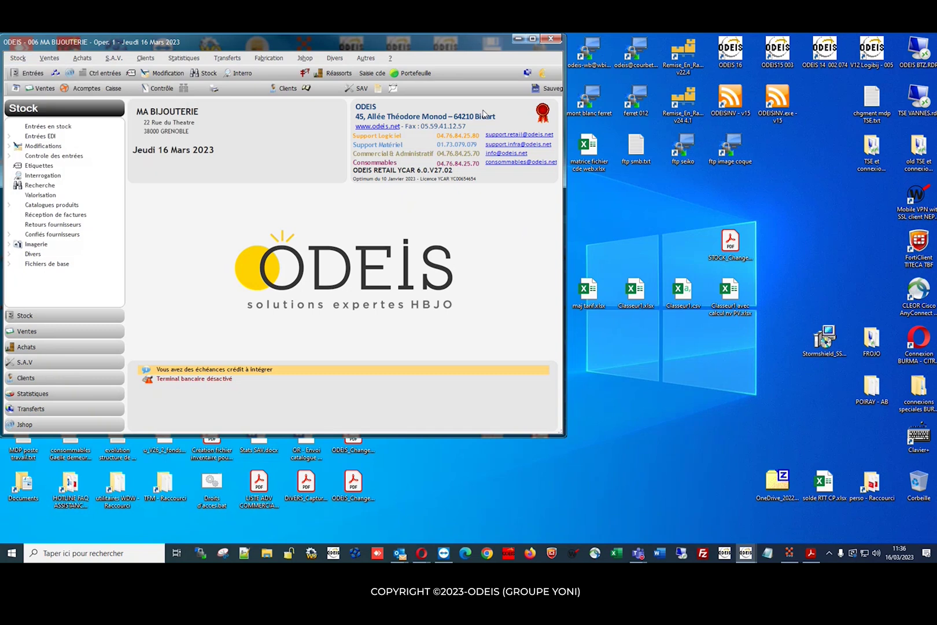
- Consult the Changement de tarifs document in the STOCK section of the user manual, and close the manual
{"action": "left_click", "coordinate": [391, 60]}
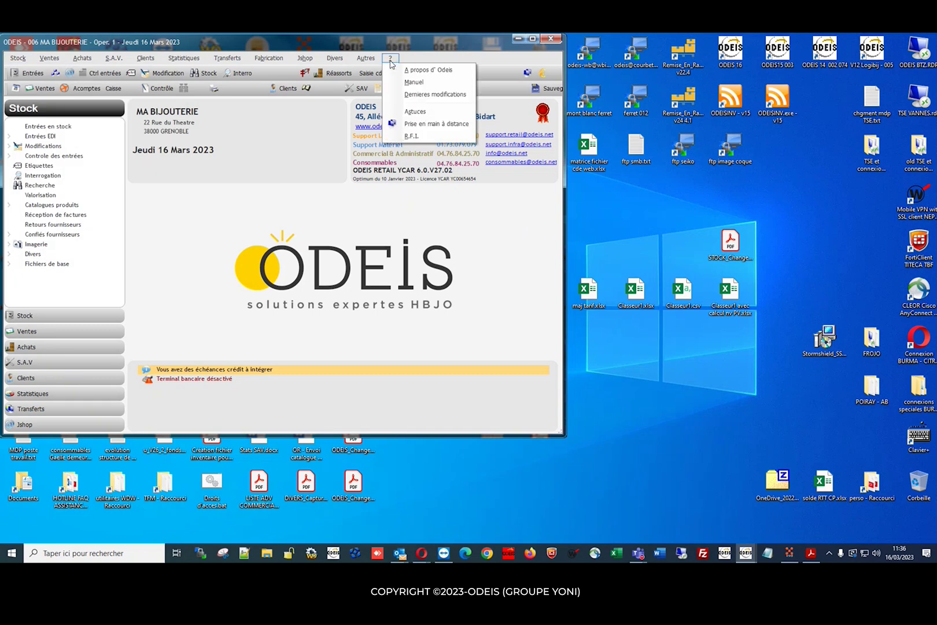
{"action": "left_click", "coordinate": [430, 83]}
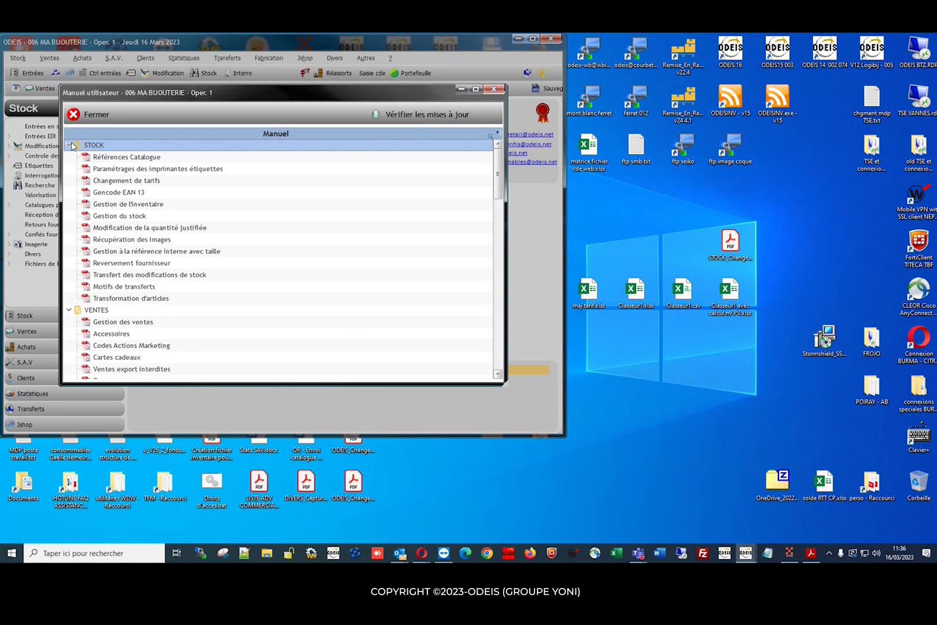
{"action": "left_click", "coordinate": [123, 184]}
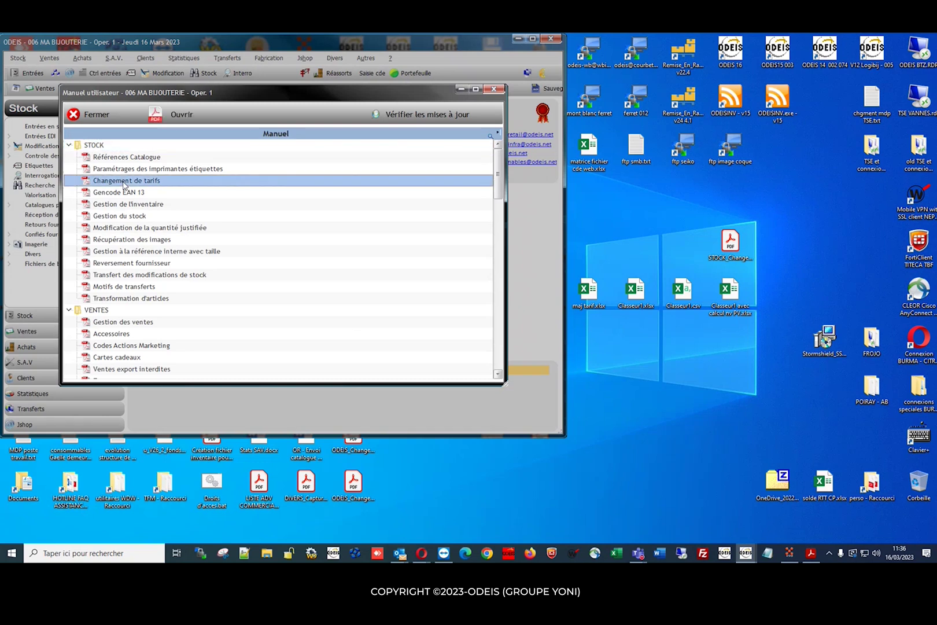
{"action": "left_click", "coordinate": [183, 116]}
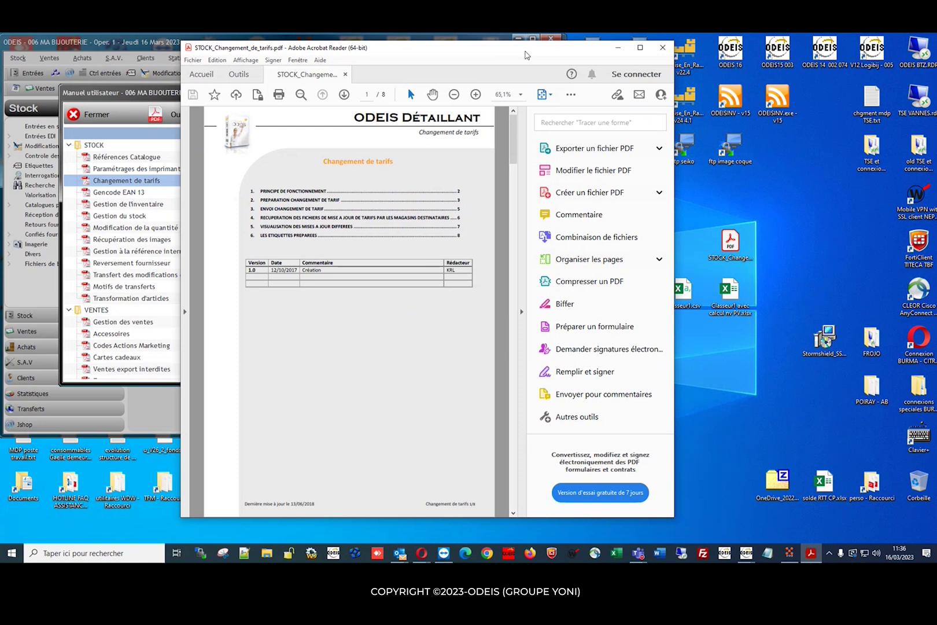
{"action": "left_click_drag", "start_coordinate": [525, 55], "coordinate": [0, 69]}
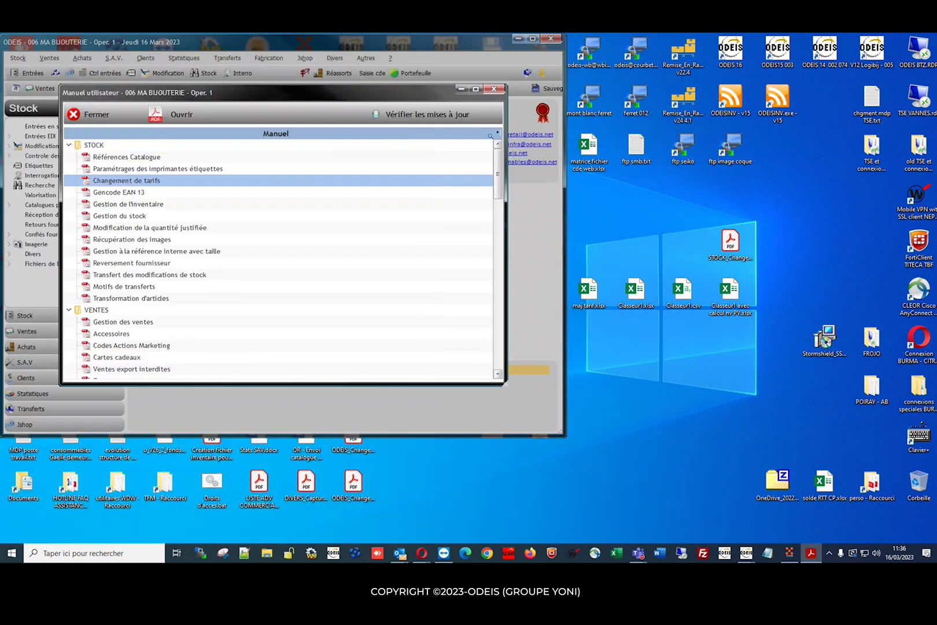
{"action": "left_click", "coordinate": [97, 115]}
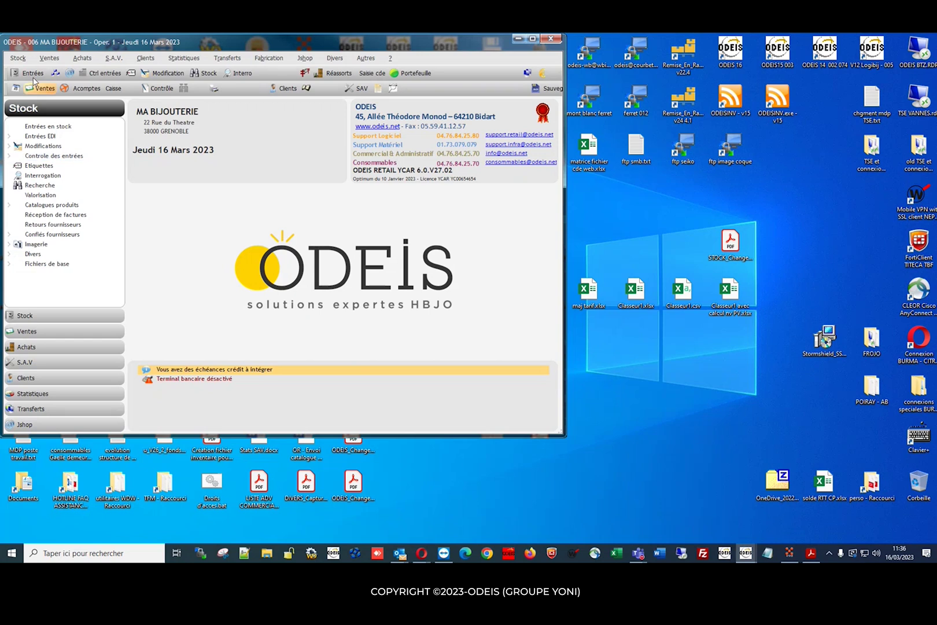
- Open the Préparation window for a stock price change (Changement de tarif) and reposition it slightly
{"action": "left_click", "coordinate": [18, 58]}
{"action": "mouse_move", "coordinate": [53, 94]}
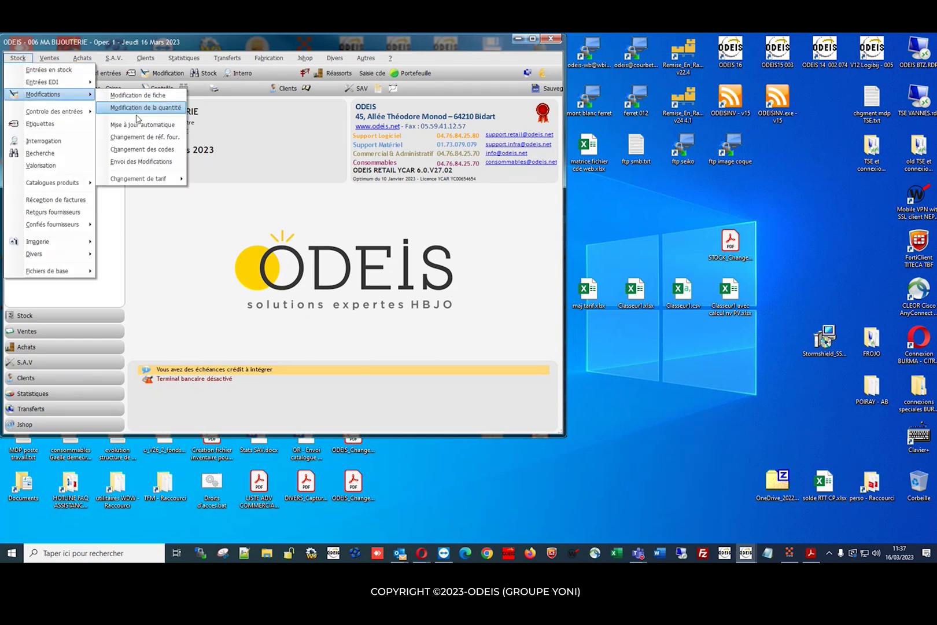
{"action": "mouse_move", "coordinate": [168, 177]}
{"action": "left_click", "coordinate": [209, 184]}
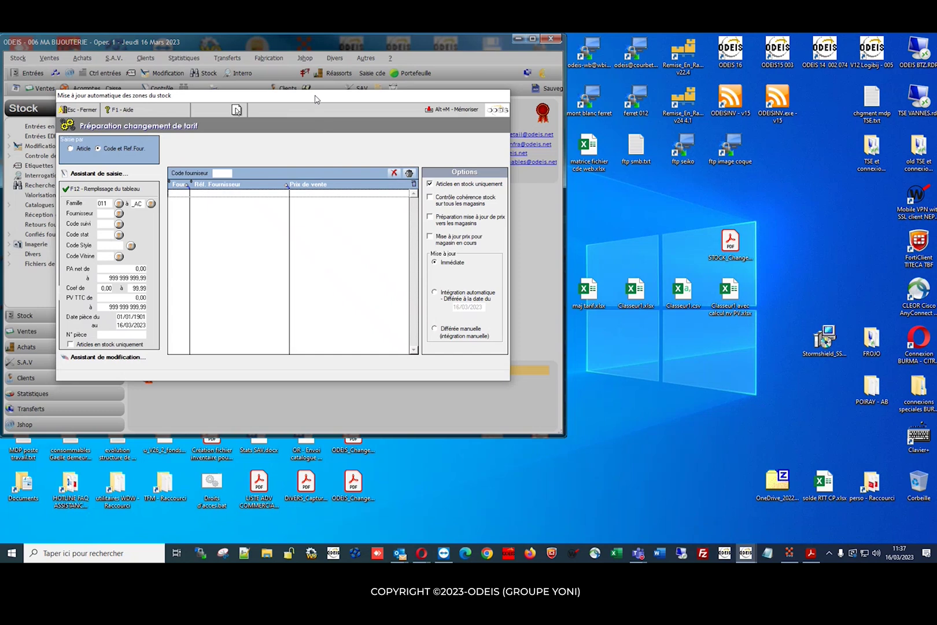
{"action": "left_click_drag", "start_coordinate": [316, 99], "coordinate": [333, 113]}
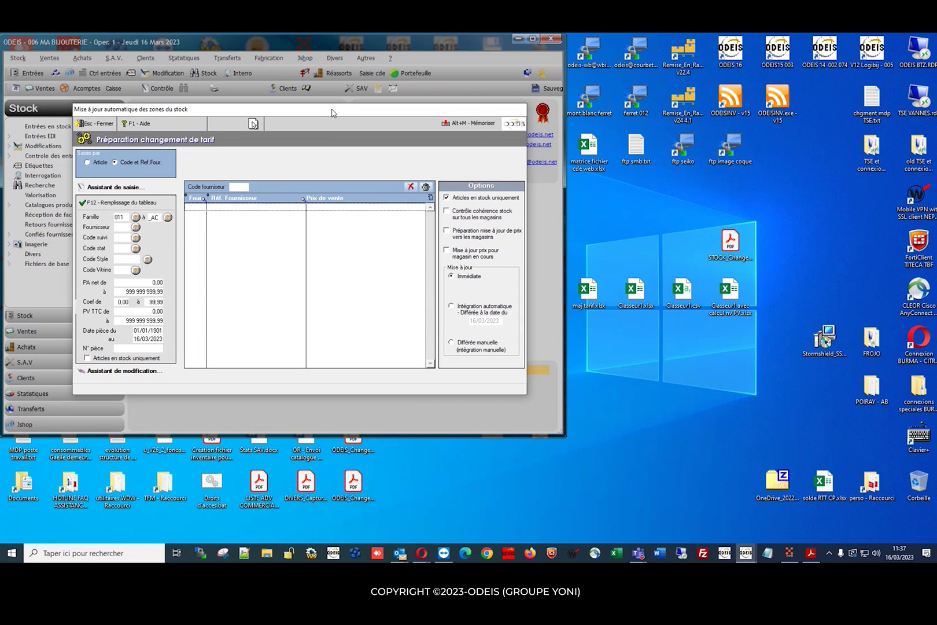
- Add a price line for supplier ALBA, supplier reference RFE56, with a sale price of 150
{"action": "left_click", "coordinate": [192, 206]}
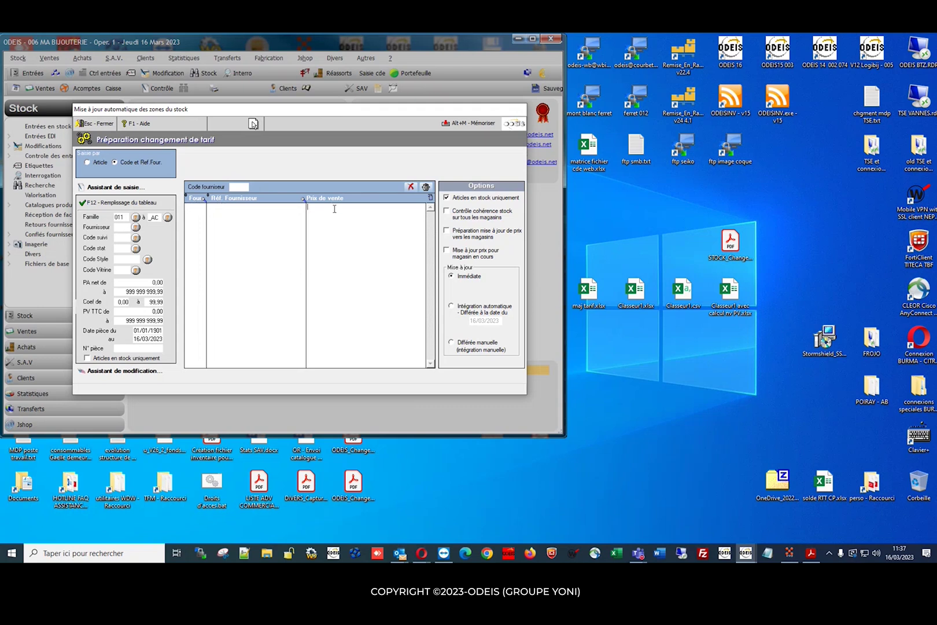
{"action": "left_click", "coordinate": [199, 206]}
{"action": "type", "text": "ALBA"}
{"action": "key", "text": "Tab"}
{"action": "type", "text": "RFE56"}
{"action": "key", "text": "Tab"}
{"action": "type", "text": "150"}
{"action": "key", "text": "Return"}
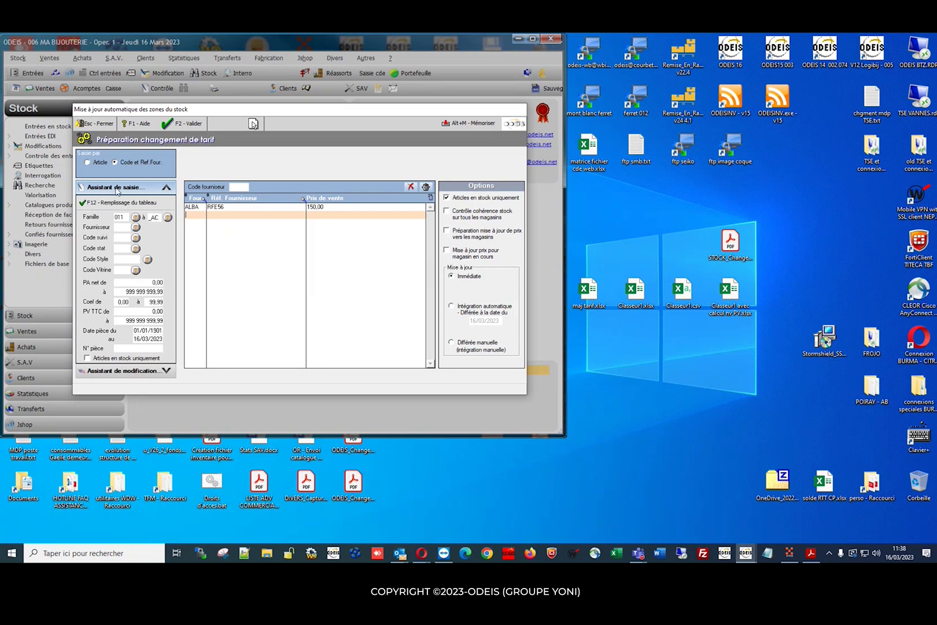
- Delete the ALBA RFE56 line from the price change table
{"action": "left_click", "coordinate": [237, 207]}
{"action": "left_click", "coordinate": [200, 206]}
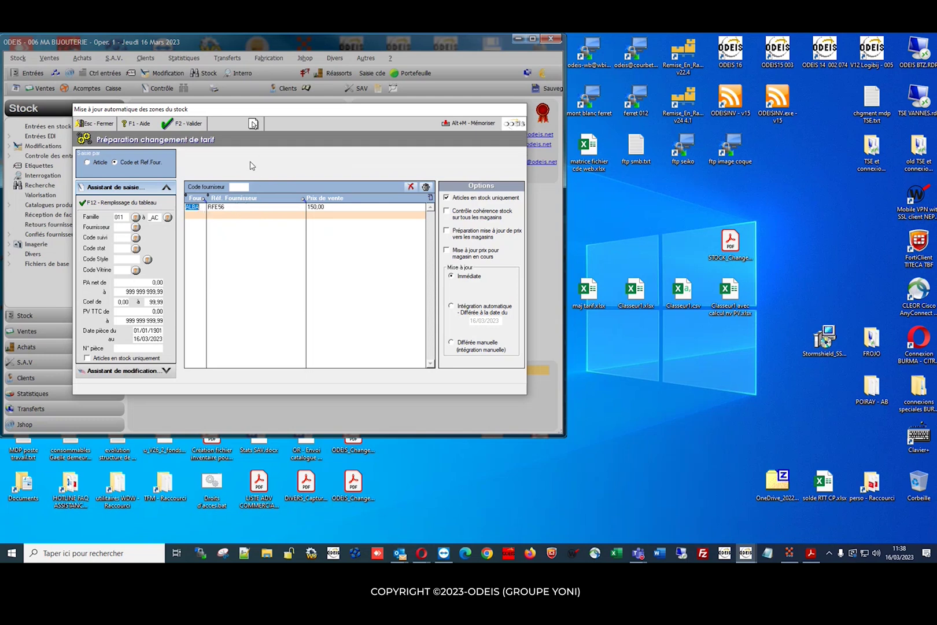
{"action": "left_click", "coordinate": [410, 188]}
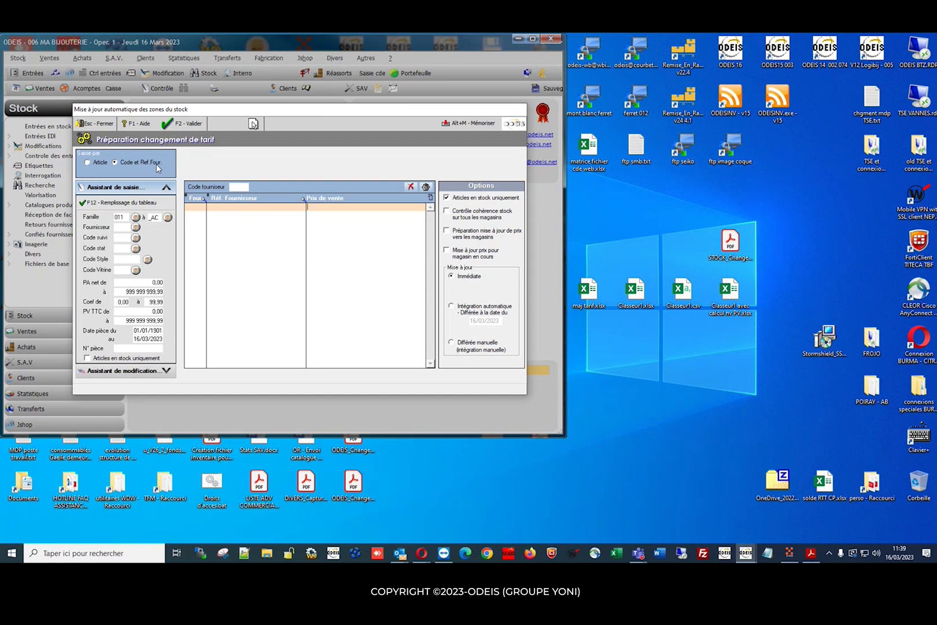
- Switch the entry mode to Article and add article reference 006.522 with a sale price of 150
{"action": "left_click", "coordinate": [88, 163]}
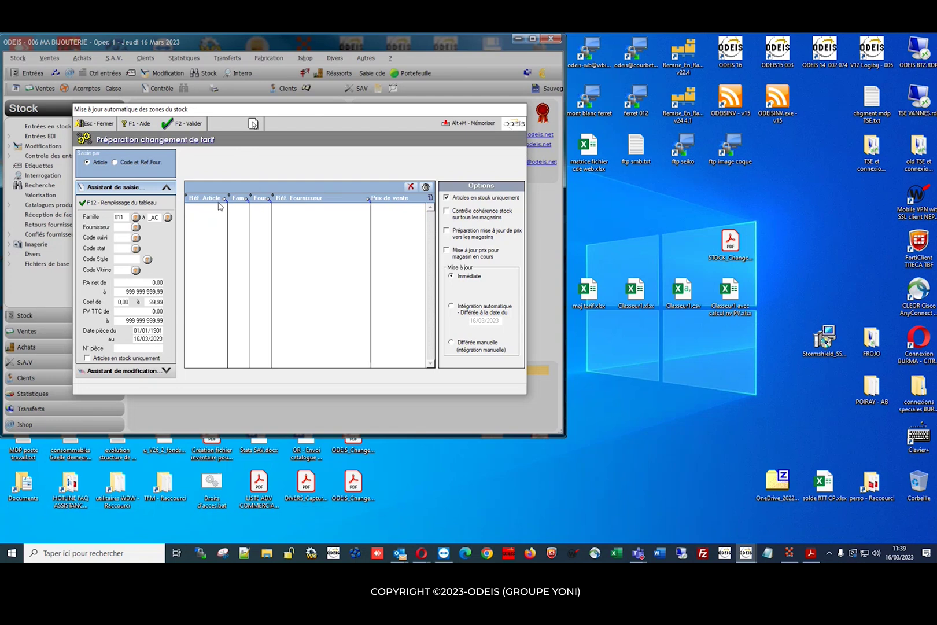
{"action": "left_click", "coordinate": [193, 210]}
{"action": "type", "text": "6"}
{"action": "key", "text": "BackSpace"}
{"action": "type", "text": "006.522"}
{"action": "key", "text": "Return"}
{"action": "type", "text": "150"}
{"action": "key", "text": "Return"}
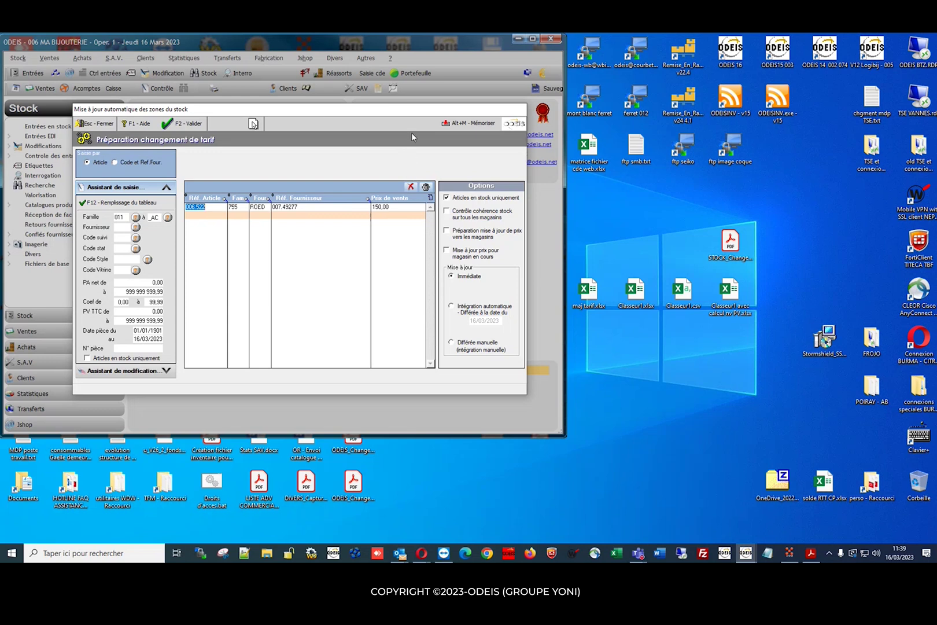
- Delete the article 006.522 line and switch the entry mode back to Code et Ref.Four
{"action": "left_click", "coordinate": [411, 188]}
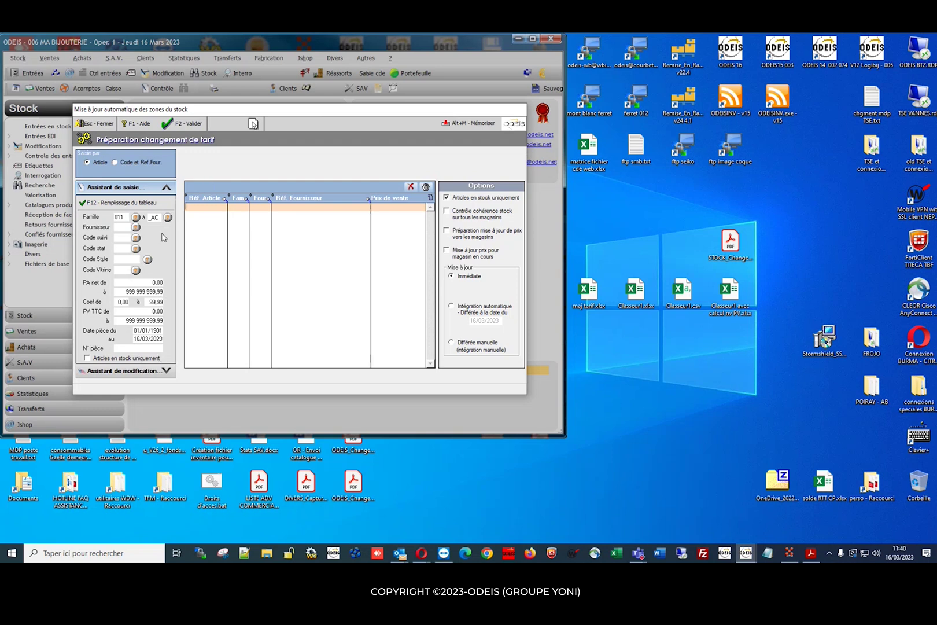
{"action": "left_click", "coordinate": [115, 163]}
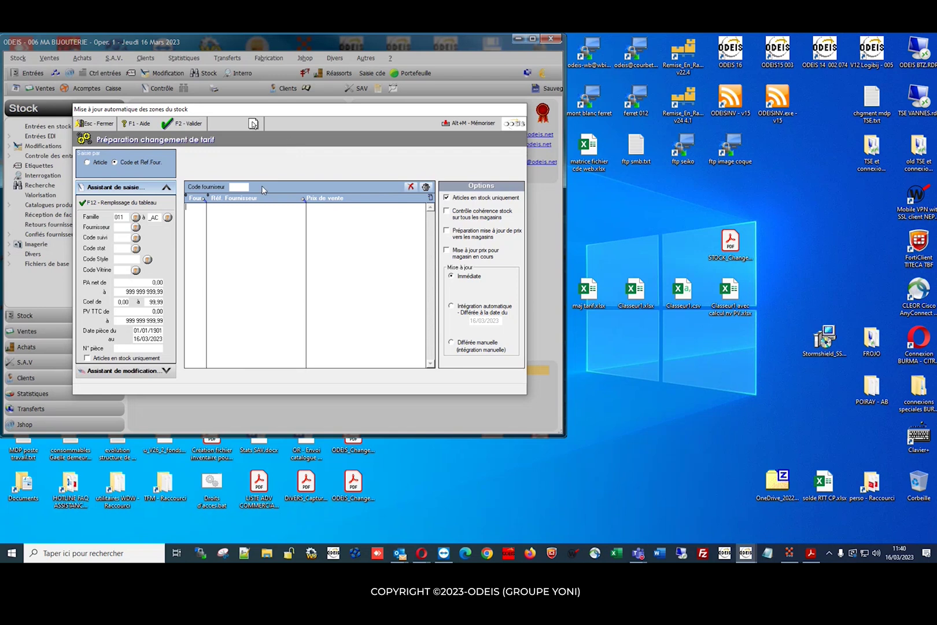
- Set the entry assistant's supplier to ALBA and pre-fill the table with that supplier's references
{"action": "double_click", "coordinate": [125, 216]}
{"action": "left_click", "coordinate": [120, 227]}
{"action": "type", "text": "ALBA"}
{"action": "left_click", "coordinate": [116, 204]}
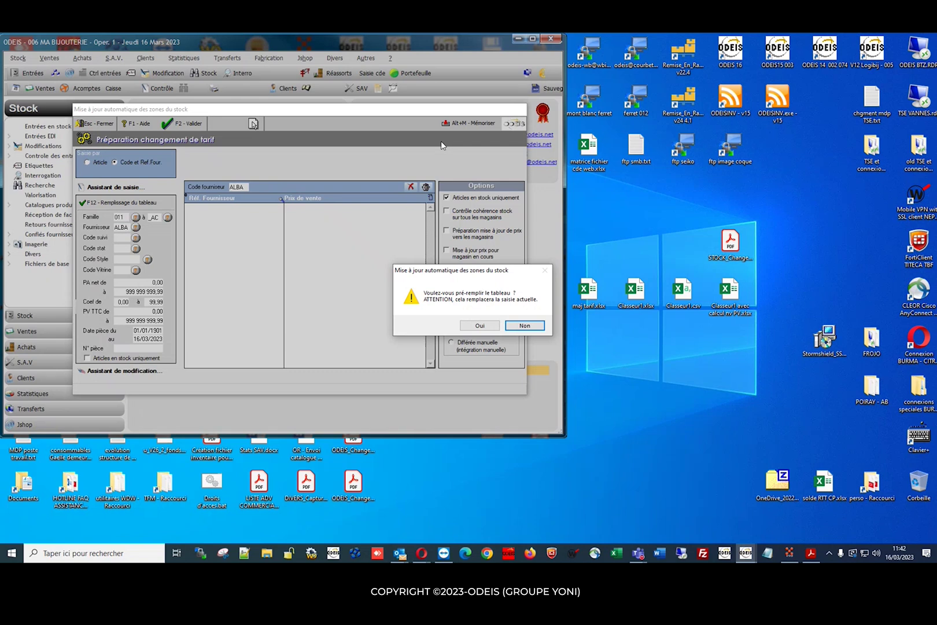
{"action": "left_click", "coordinate": [464, 323]}
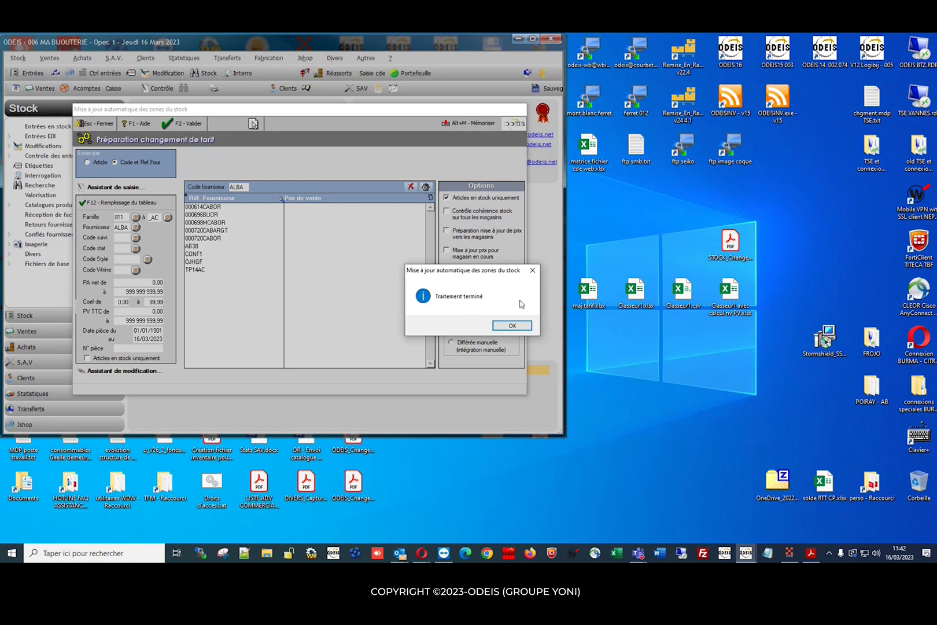
{"action": "left_click", "coordinate": [512, 326]}
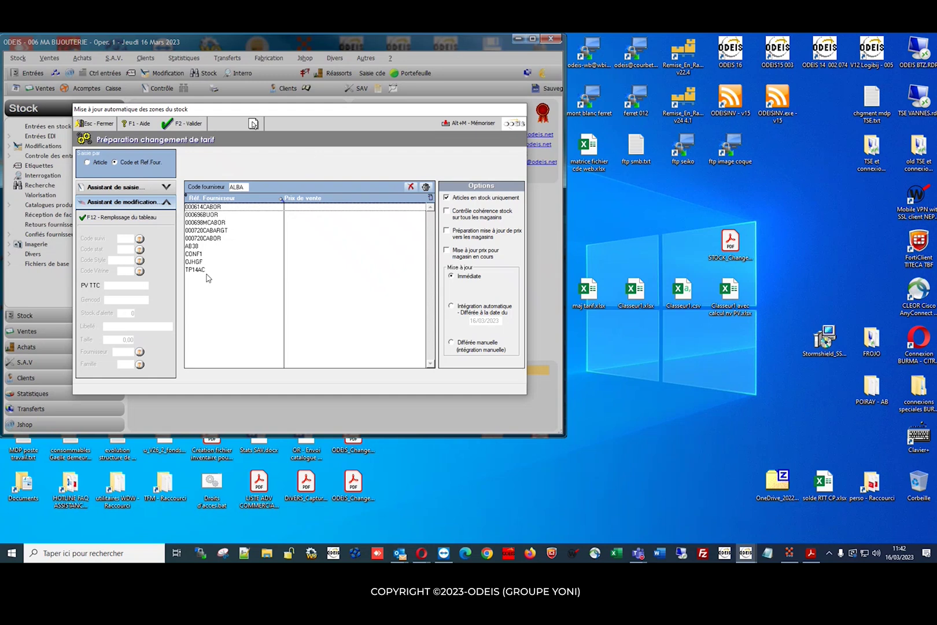
- Apply a PV TTC of 150 to all references in the table with the modification assistant, and reopen the entry assistant
{"action": "left_click", "coordinate": [302, 207]}
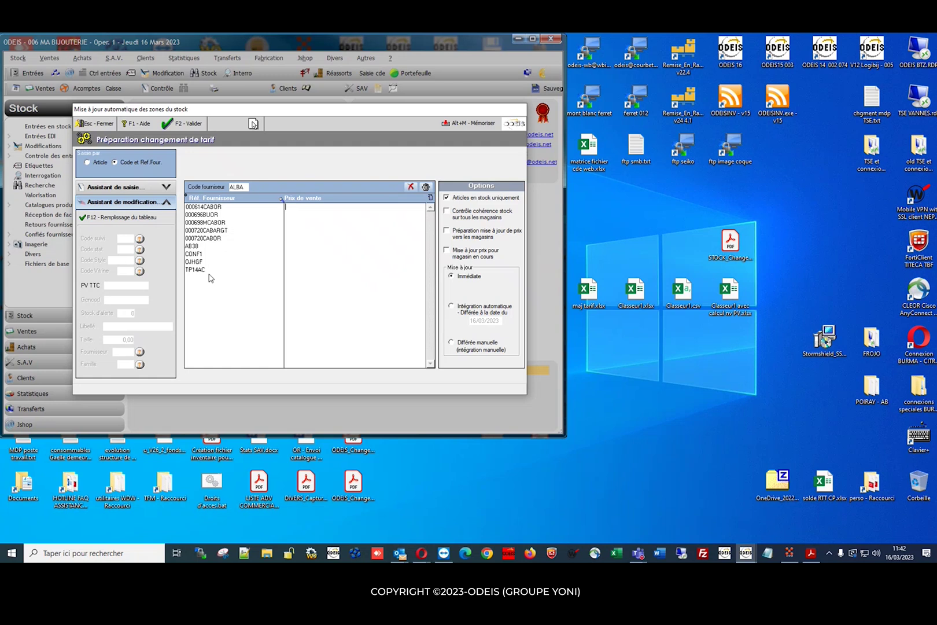
{"action": "left_click", "coordinate": [124, 286]}
{"action": "type", "text": "50"}
{"action": "left_click", "coordinate": [114, 217]}
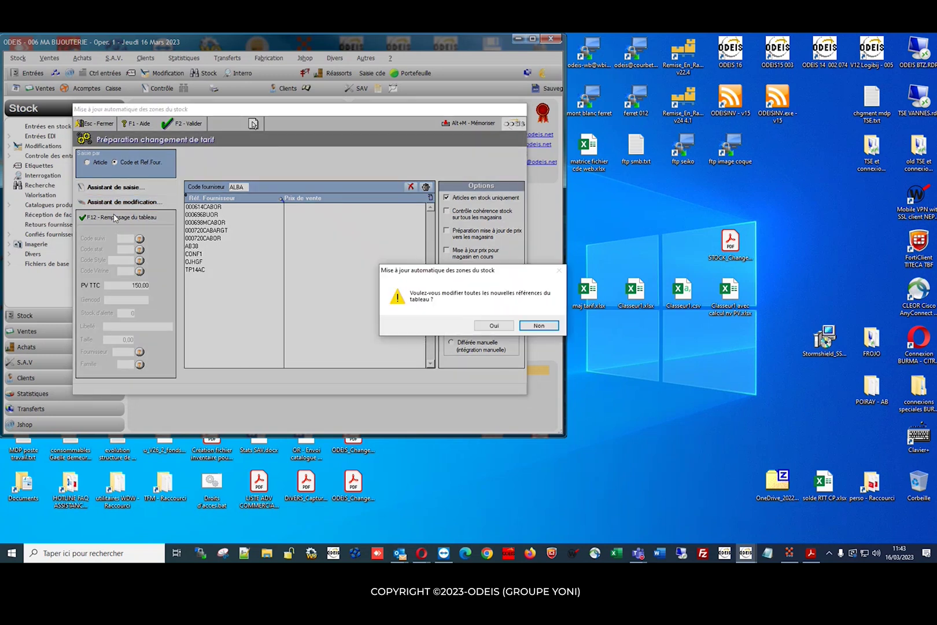
{"action": "left_click", "coordinate": [495, 326]}
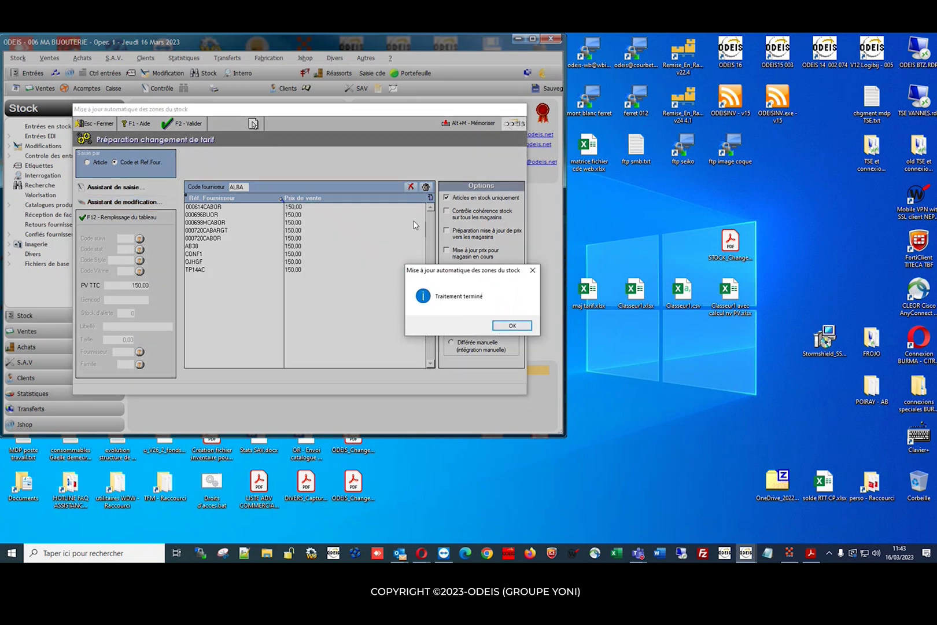
{"action": "left_click", "coordinate": [518, 329]}
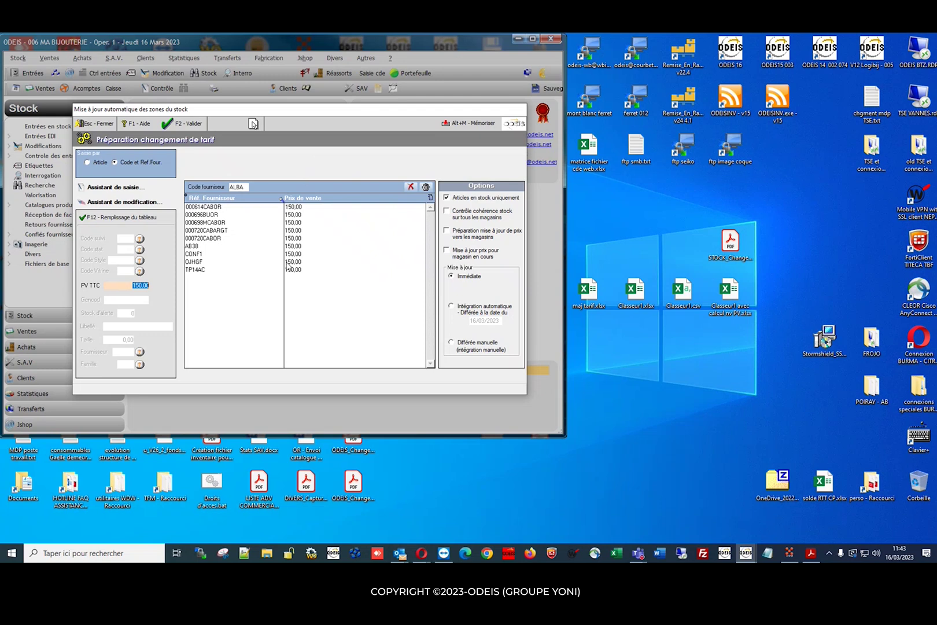
{"action": "left_click", "coordinate": [117, 188]}
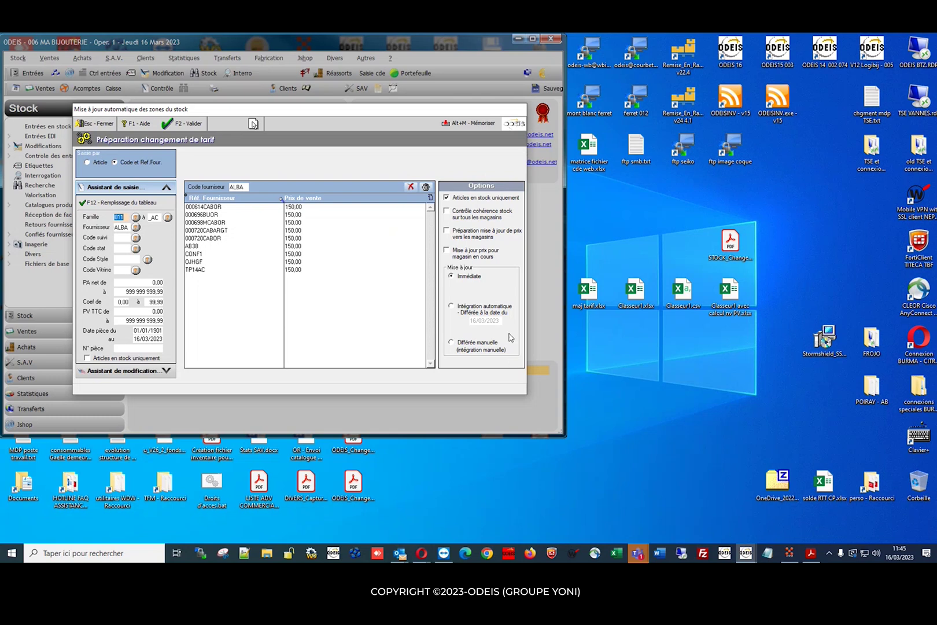
- Try the options Articles en stock uniquement and Contrôle cohérence stock sur tous les magasins, restoring each to its original setting
{"action": "left_click", "coordinate": [480, 200]}
{"action": "left_click", "coordinate": [446, 198]}
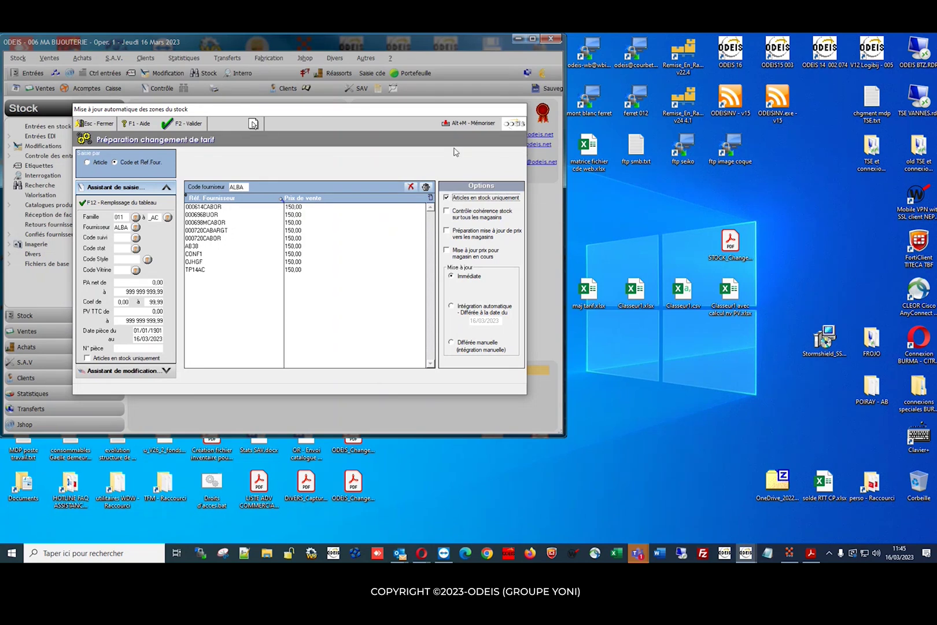
{"action": "left_click", "coordinate": [446, 211]}
{"action": "key", "text": "alt+Tab"}
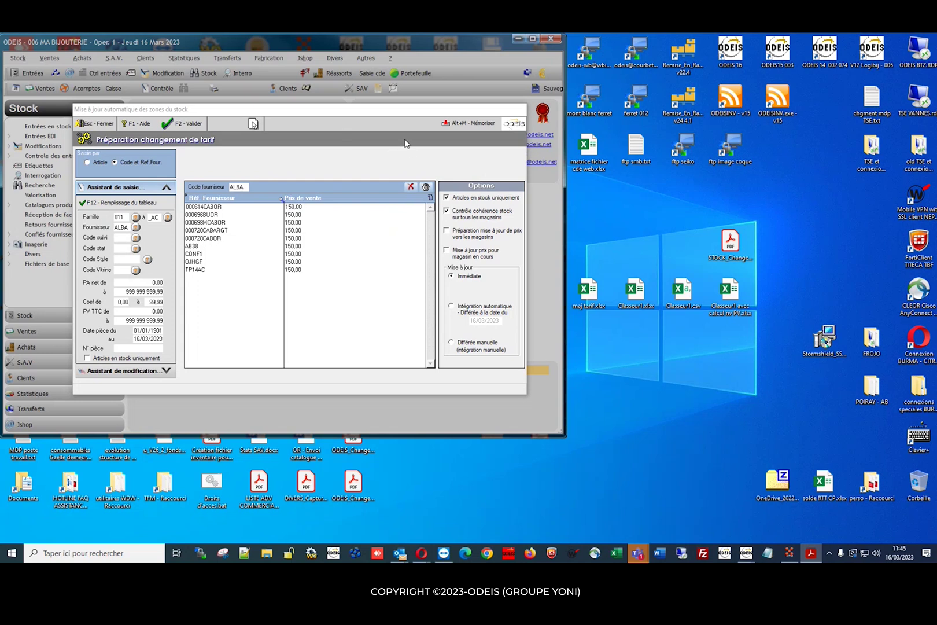
{"action": "left_click", "coordinate": [465, 214]}
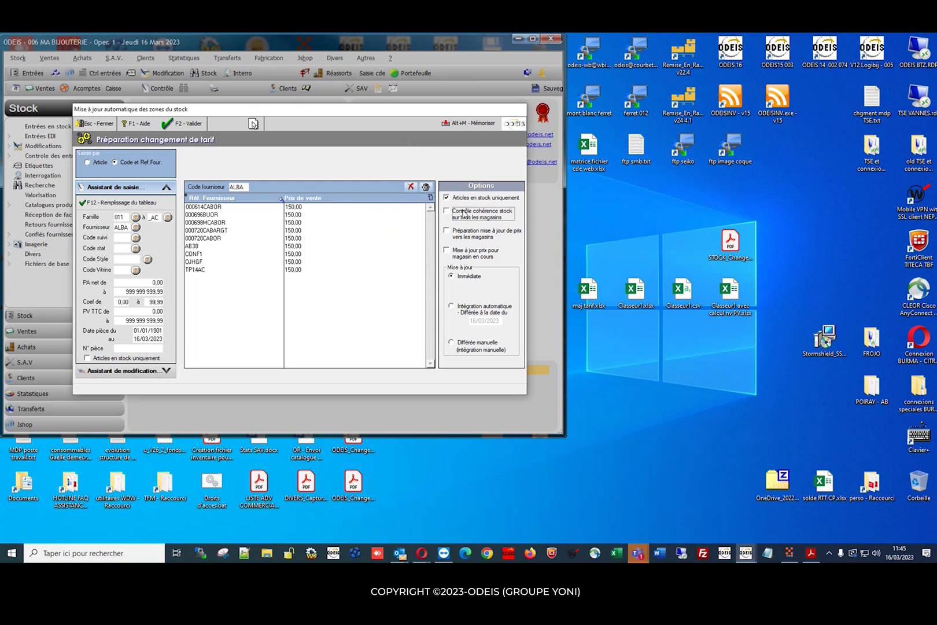
- Enable both Préparation mise à jour de prix vers les magasins and Mise à jour prix pour magasin en cours
{"action": "left_click", "coordinate": [468, 236]}
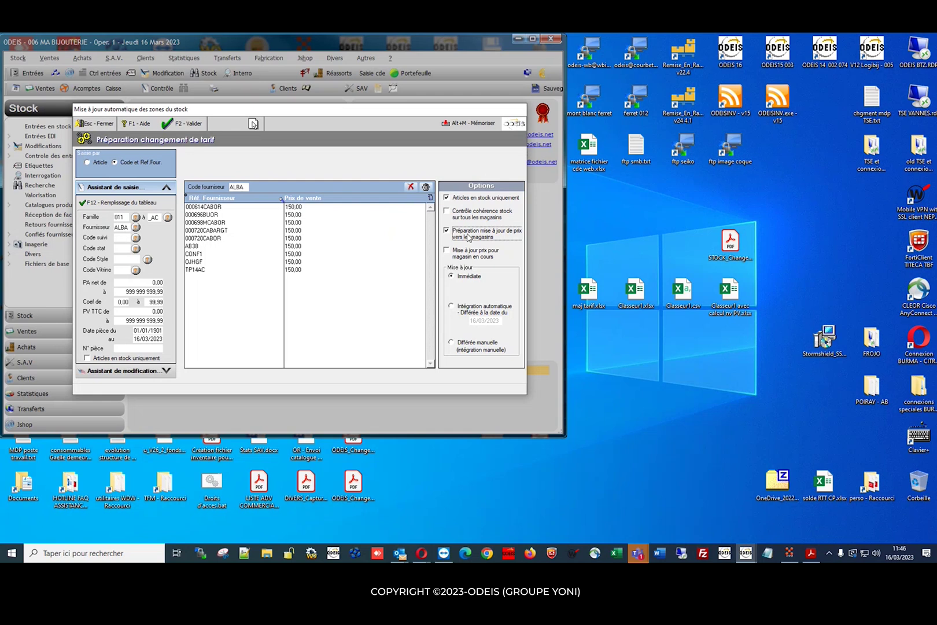
{"action": "left_click", "coordinate": [474, 255]}
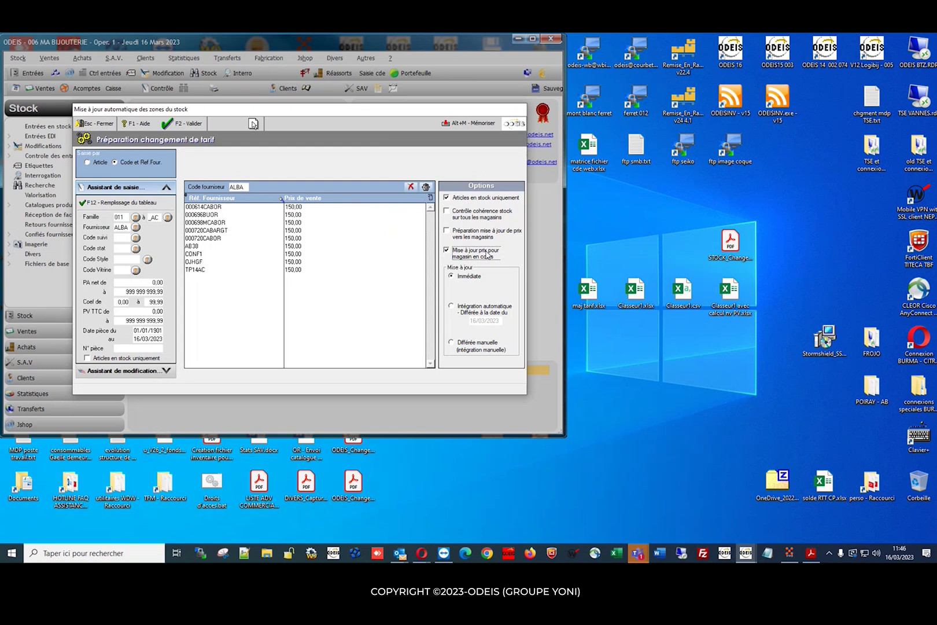
{"action": "left_click", "coordinate": [490, 233]}
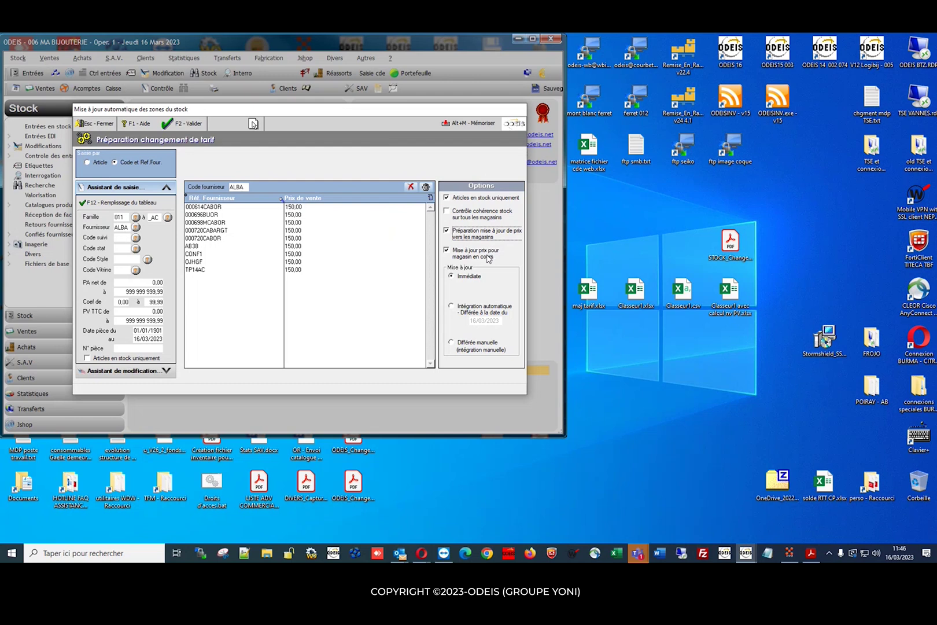
- Disable both price update options for the stores, try Intégration automatique, and set Mise à jour to Différée manuelle
{"action": "left_click", "coordinate": [447, 231]}
{"action": "left_click", "coordinate": [447, 252]}
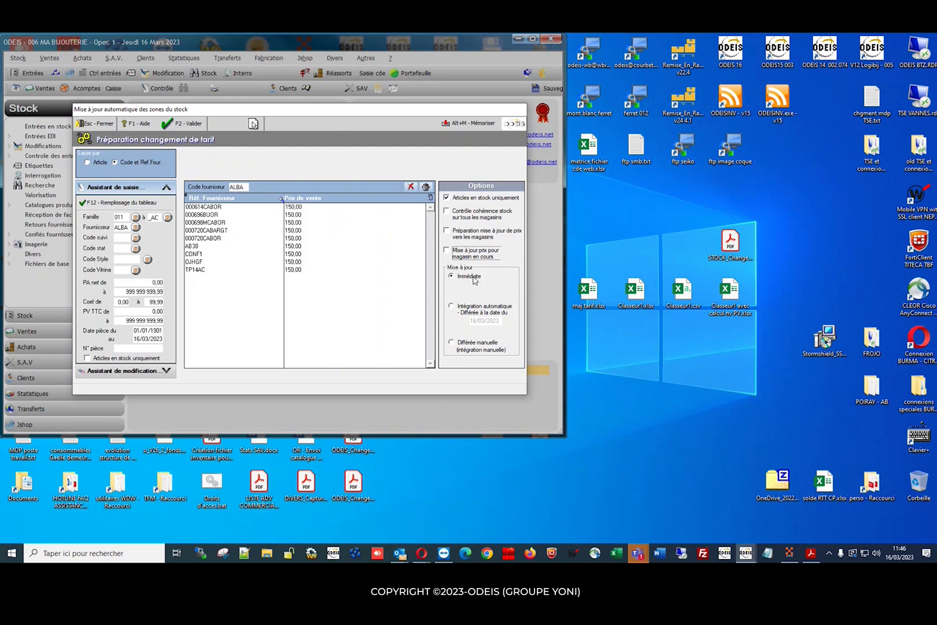
{"action": "left_click", "coordinate": [484, 308]}
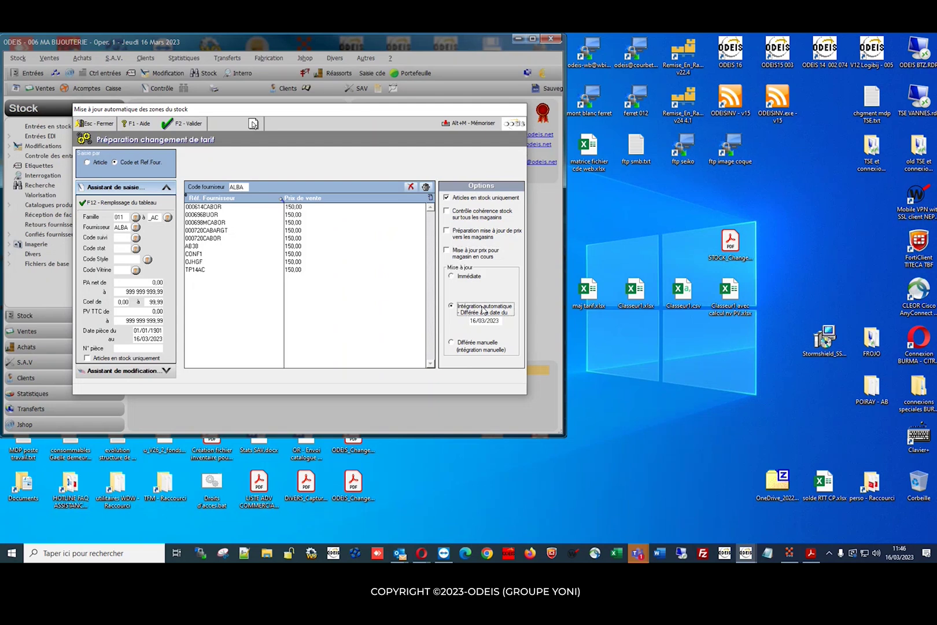
{"action": "left_click", "coordinate": [483, 320]}
{"action": "left_click", "coordinate": [480, 343]}
- Delete all references from the price change table and close the tariff change preparation
{"action": "left_click", "coordinate": [426, 187]}
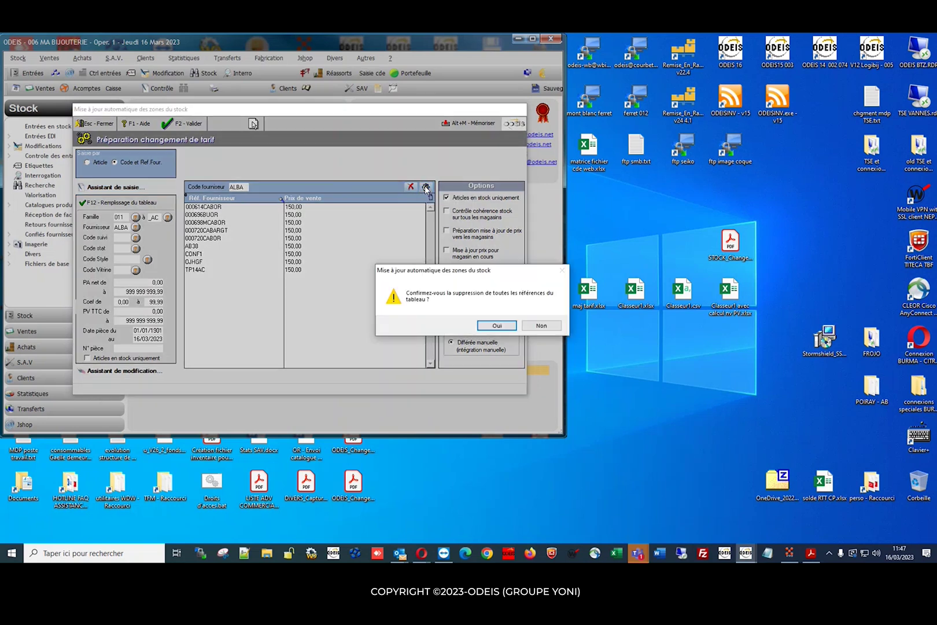
{"action": "left_click", "coordinate": [497, 326]}
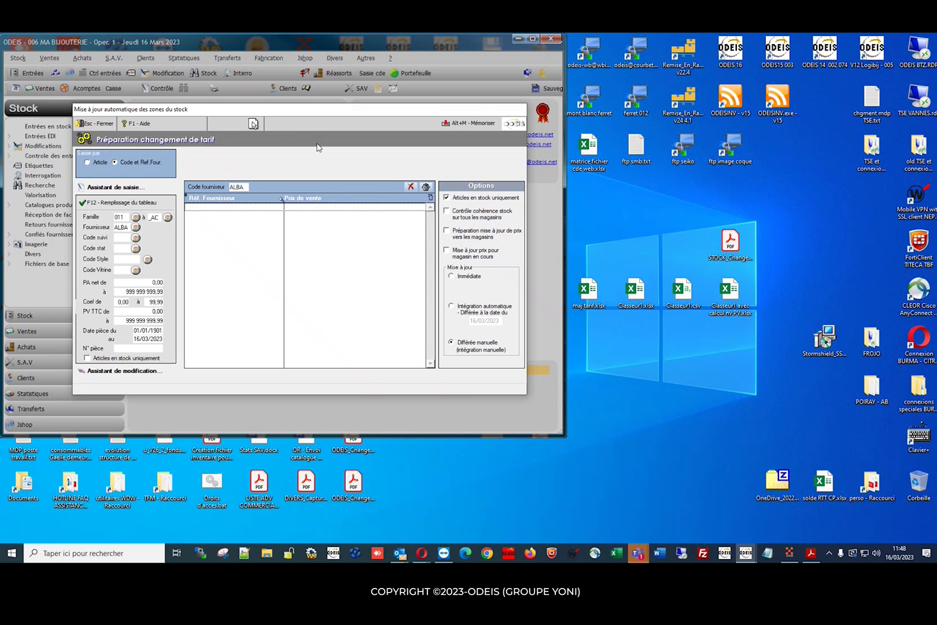
{"action": "left_click", "coordinate": [96, 124]}
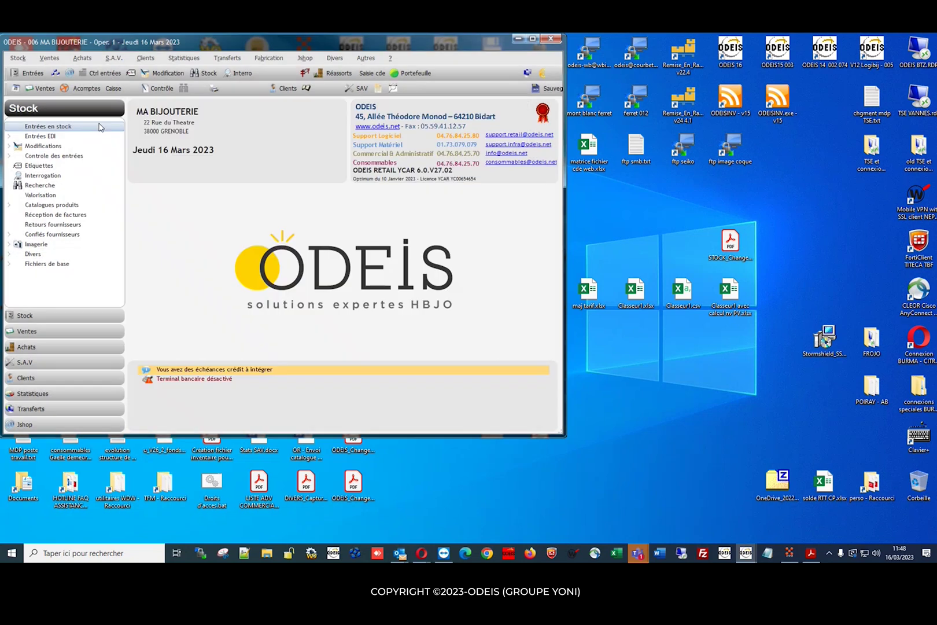
- Run a stock search with the Fournisseur criterion left empty, and interrupt it to list the articles already found
{"action": "left_click", "coordinate": [41, 186]}
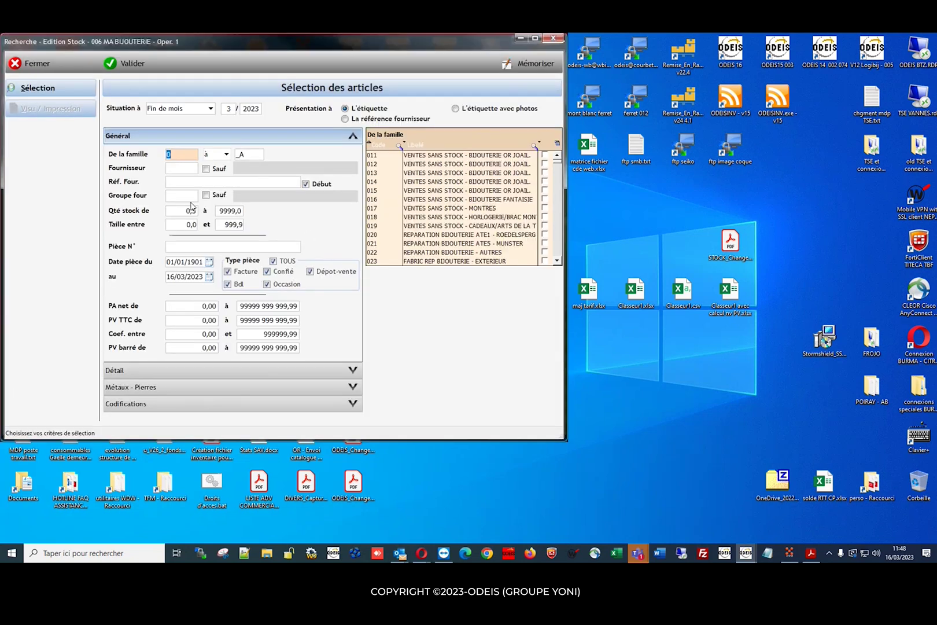
{"action": "left_click", "coordinate": [182, 167]}
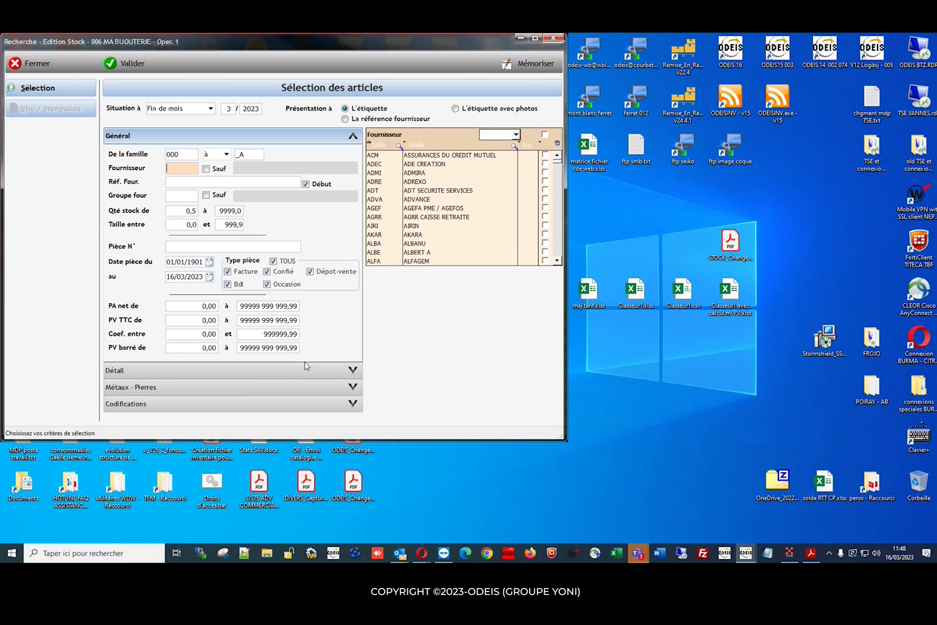
{"action": "left_click", "coordinate": [183, 155]}
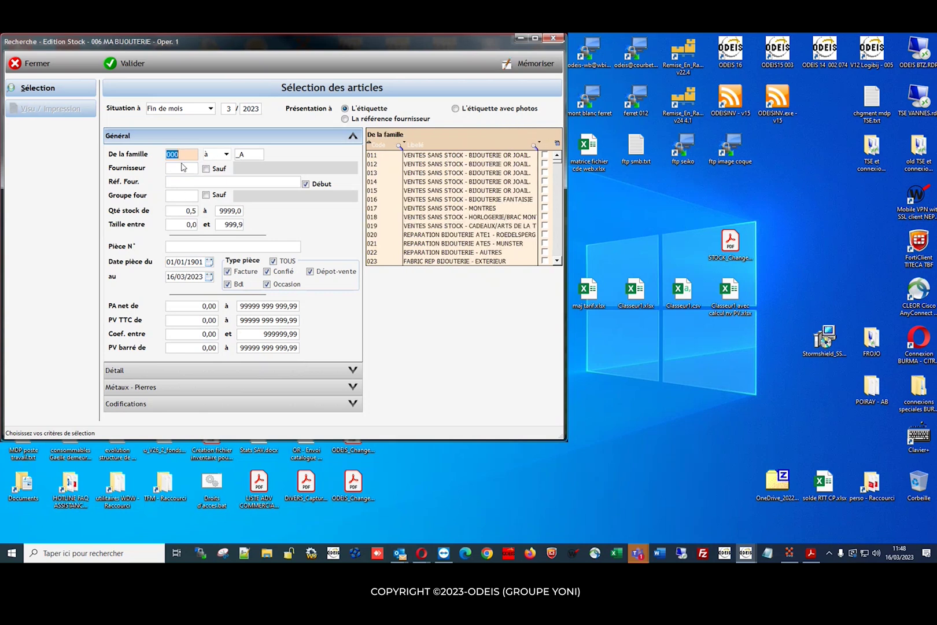
{"action": "left_click", "coordinate": [184, 165]}
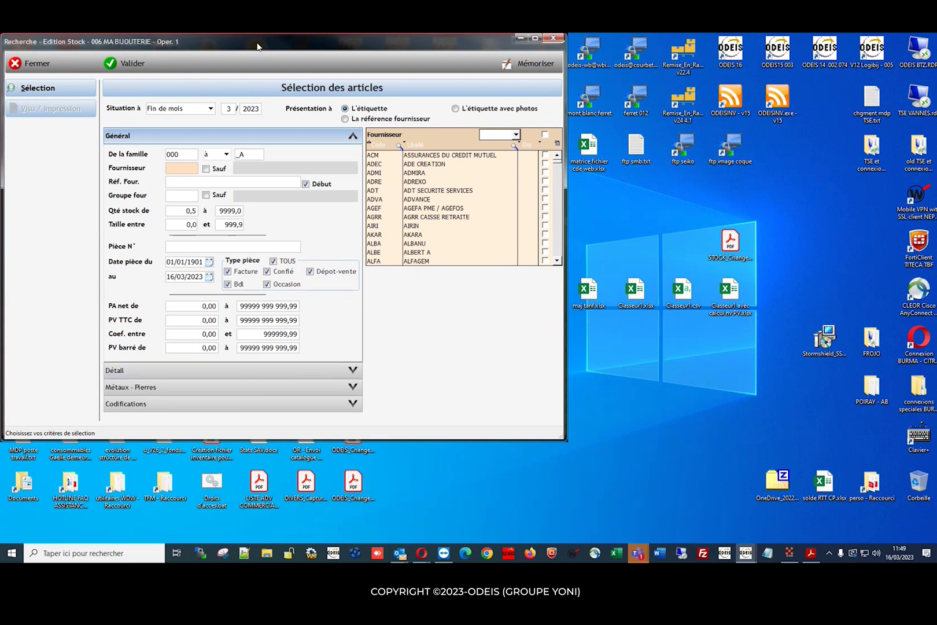
{"action": "left_click", "coordinate": [133, 66]}
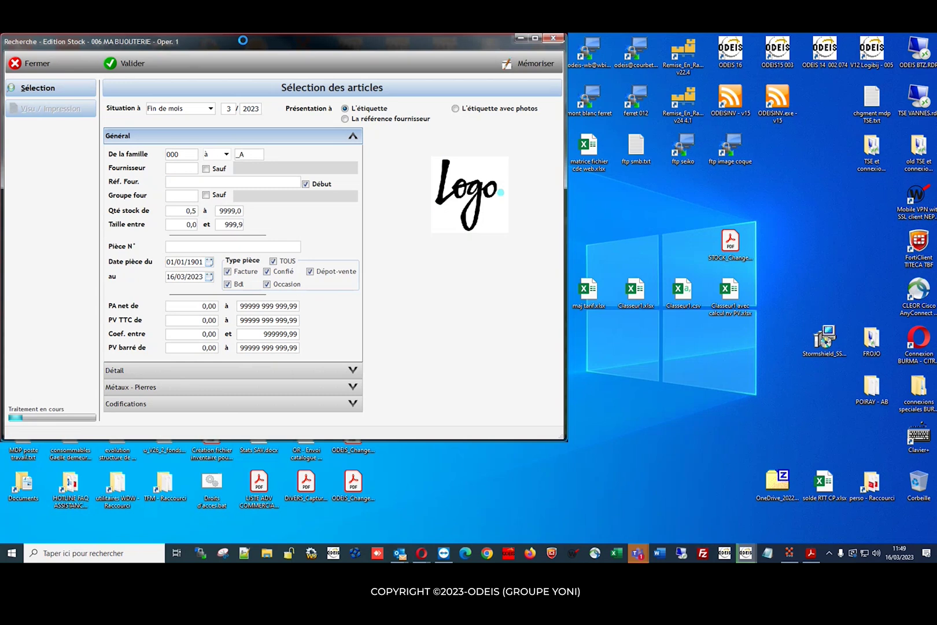
{"action": "key", "text": "Escape"}
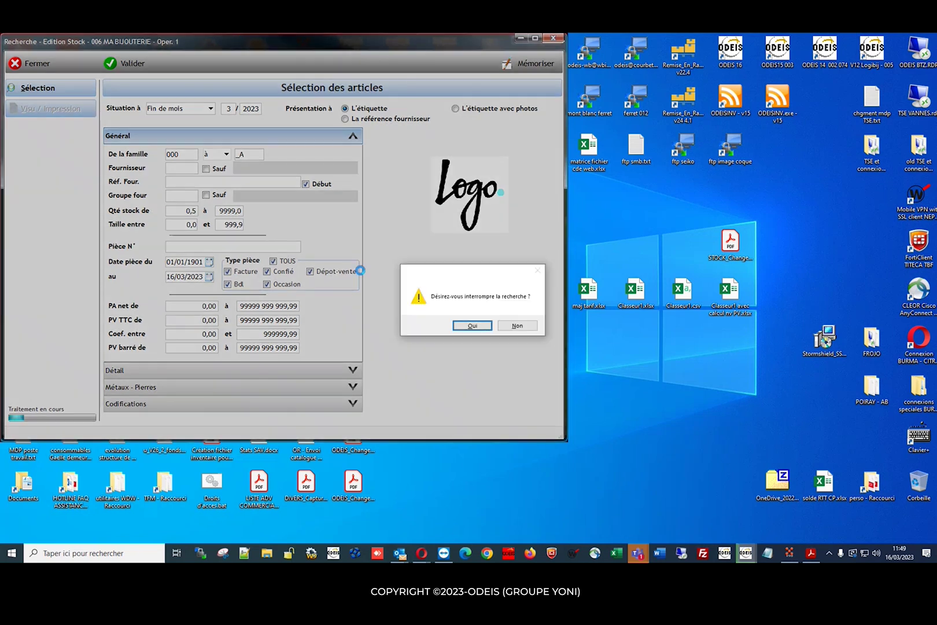
{"action": "left_click", "coordinate": [473, 326]}
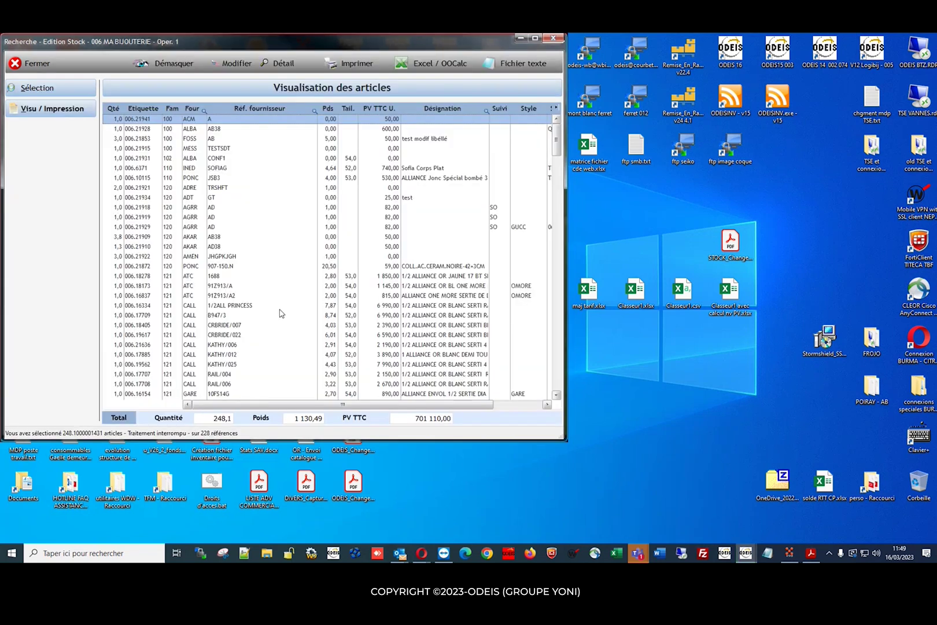
- Export the article list to Excel without article photos, and bring the resulting workbook to the front
{"action": "left_click", "coordinate": [437, 68]}
{"action": "left_click", "coordinate": [520, 328]}
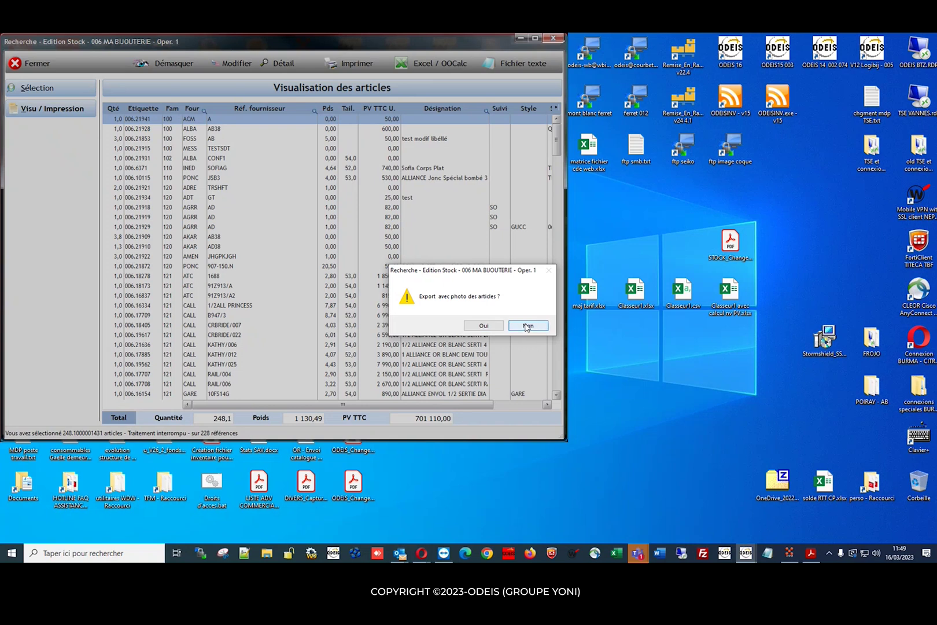
{"action": "left_click", "coordinate": [527, 326]}
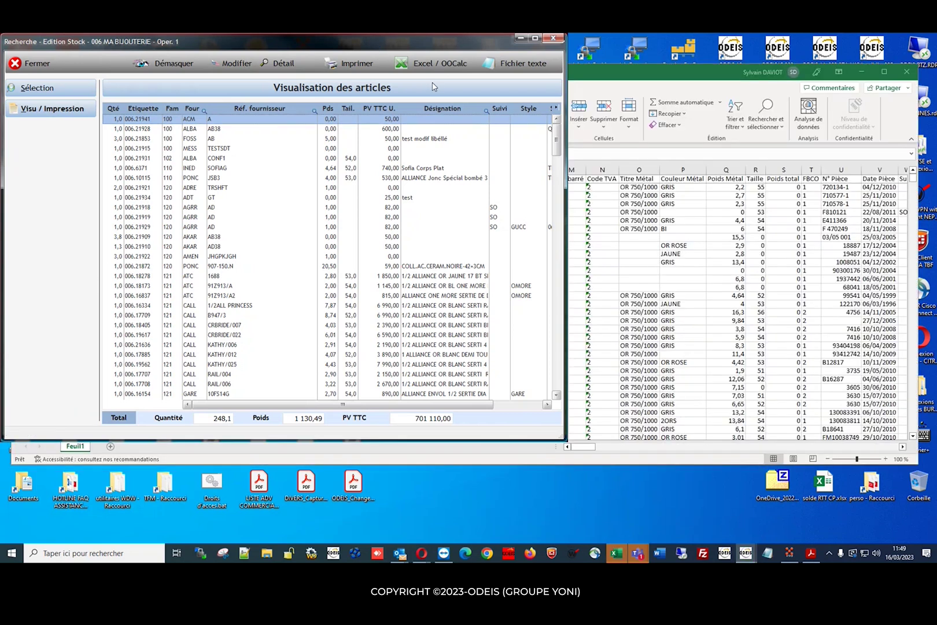
{"action": "left_click", "coordinate": [655, 69]}
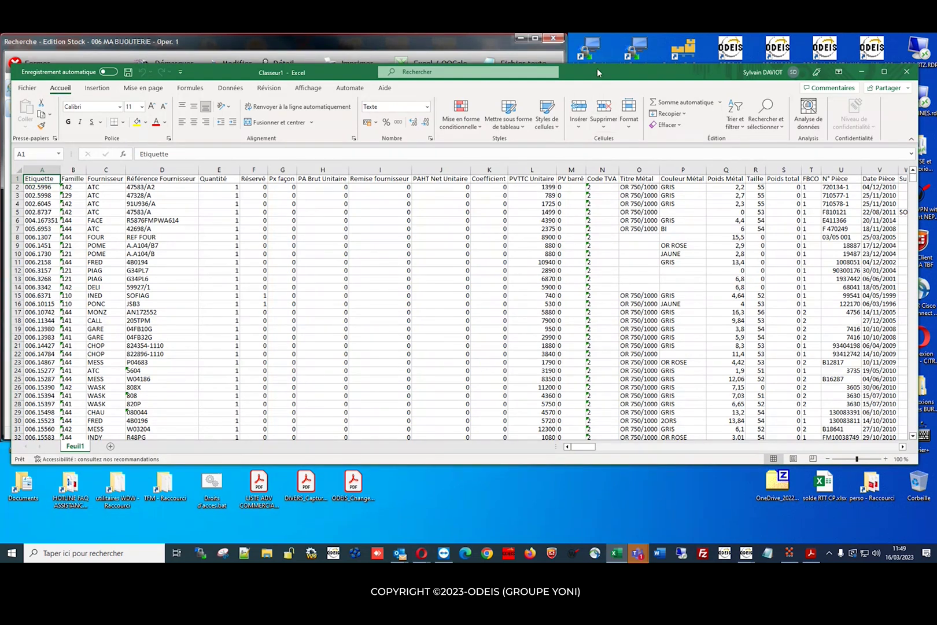
{"action": "left_click_drag", "start_coordinate": [597, 68], "coordinate": [596, 126]}
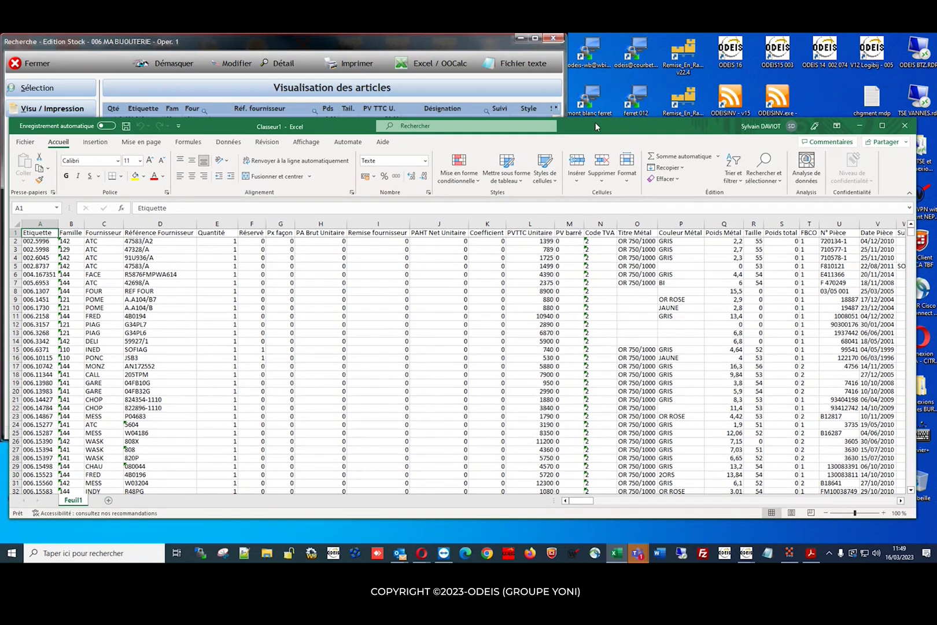
- Return to ODEIS, close the stock search, and open Préparation changement de tarif from the stock modifications
{"action": "left_click", "coordinate": [455, 45]}
{"action": "left_click", "coordinate": [35, 65]}
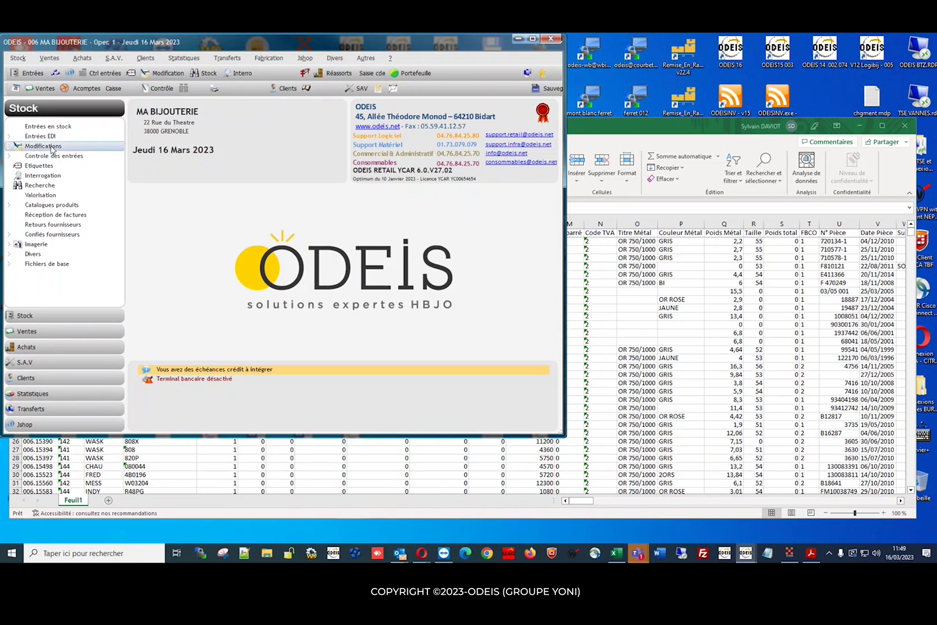
{"action": "left_click", "coordinate": [18, 58]}
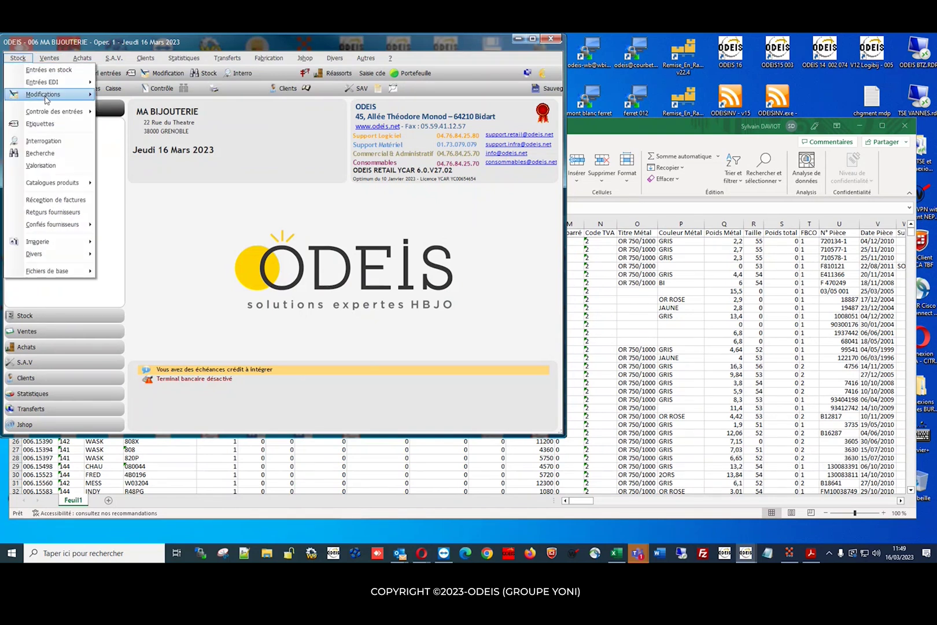
{"action": "mouse_move", "coordinate": [45, 98]}
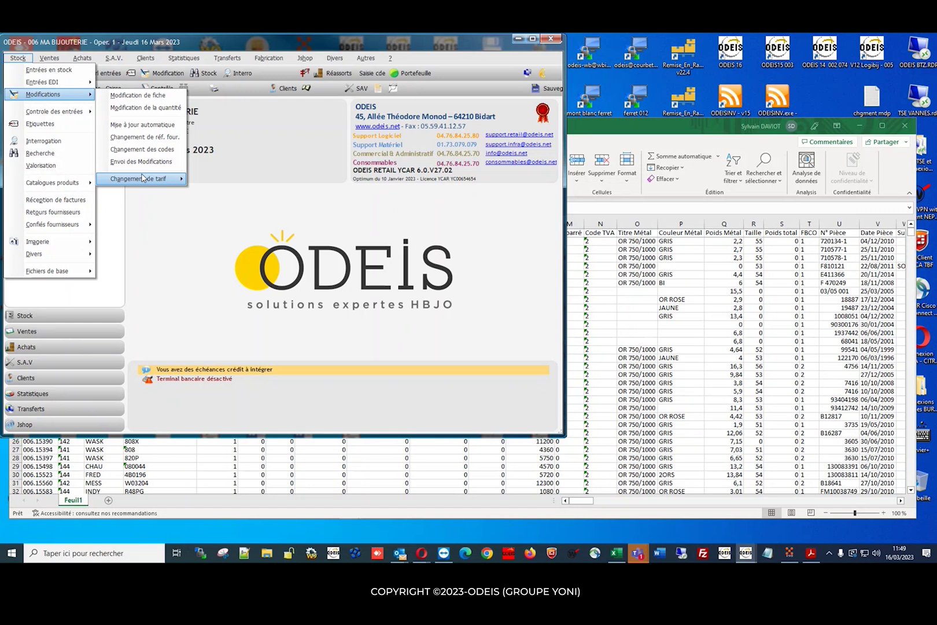
{"action": "mouse_move", "coordinate": [143, 178]}
{"action": "left_click", "coordinate": [222, 180]}
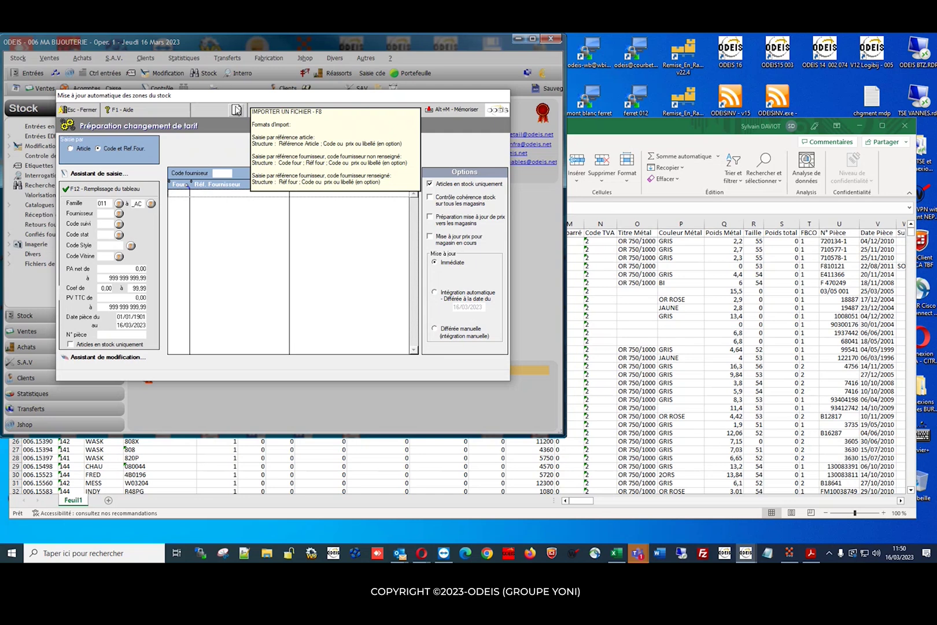
- Set the Code fournisseur of the price change table to ALBA
{"action": "left_click", "coordinate": [219, 172]}
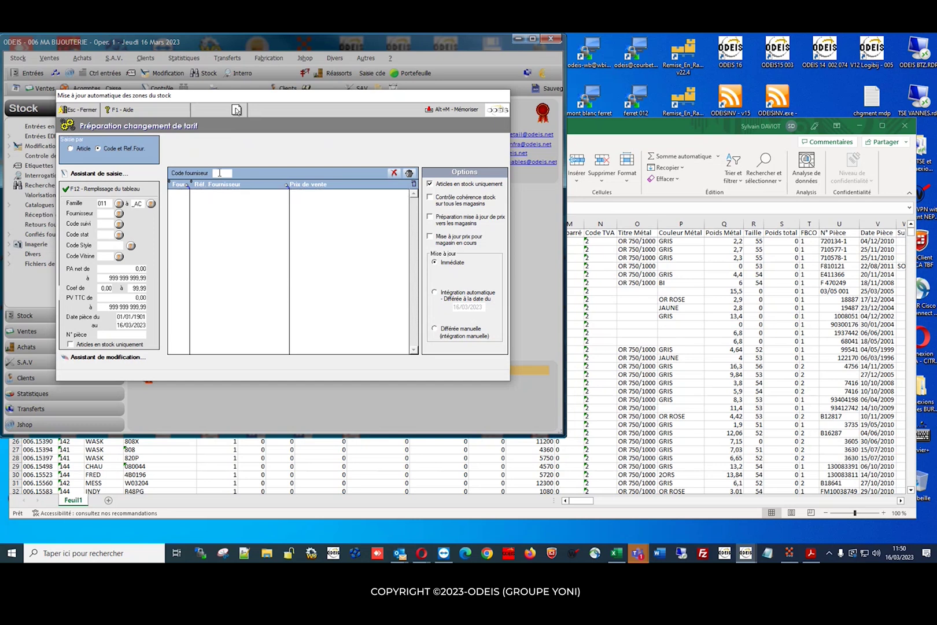
{"action": "type", "text": "ALBA"}
{"action": "key", "text": "Return"}
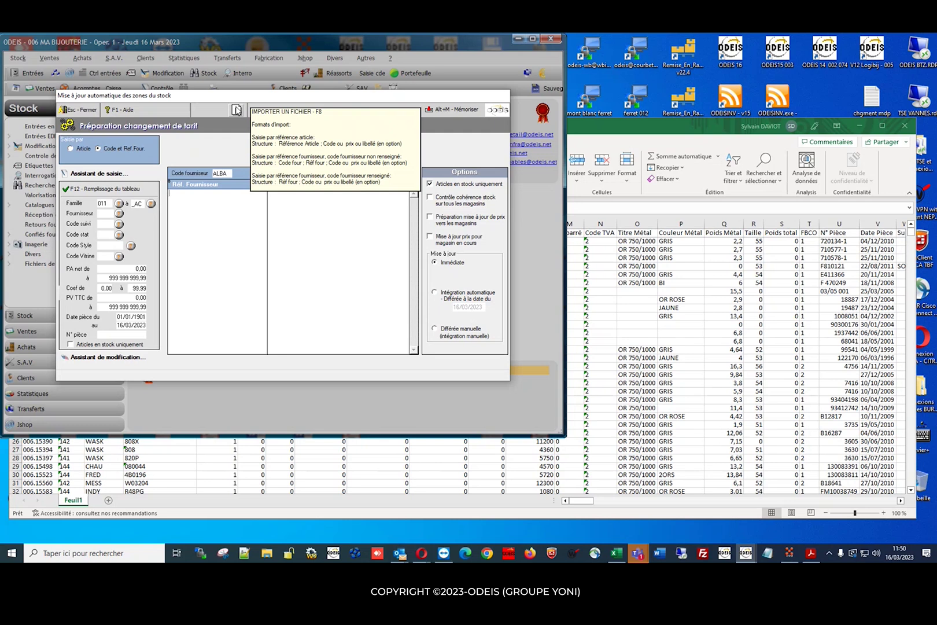
- Switch to the exported Excel workbook and copy the range C1:L24, from Fournisseur to PVTTC Unitaire
{"action": "left_click", "coordinate": [650, 122]}
{"action": "left_click_drag", "start_coordinate": [649, 122], "coordinate": [656, 74]}
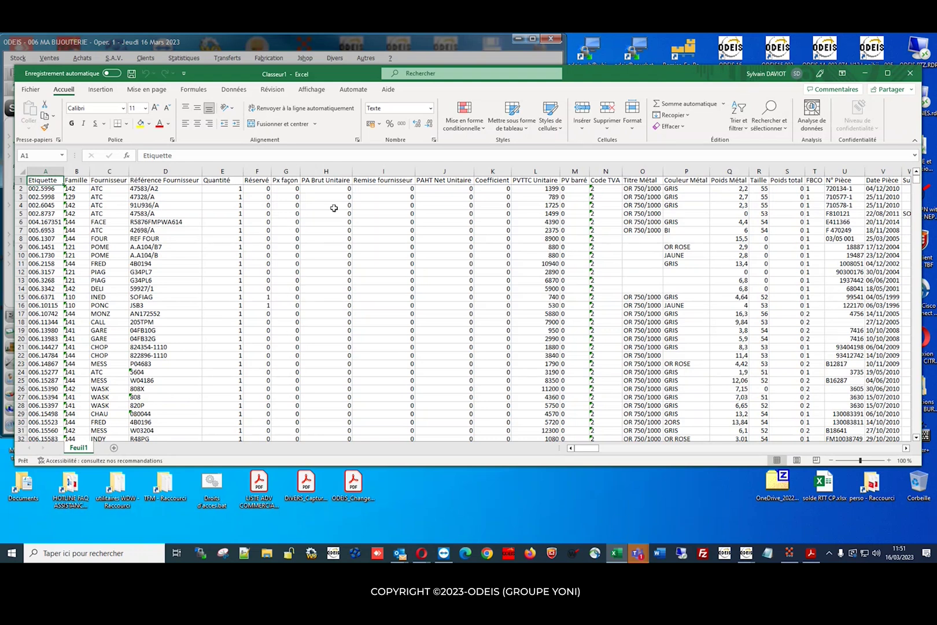
{"action": "left_click", "coordinate": [382, 204]}
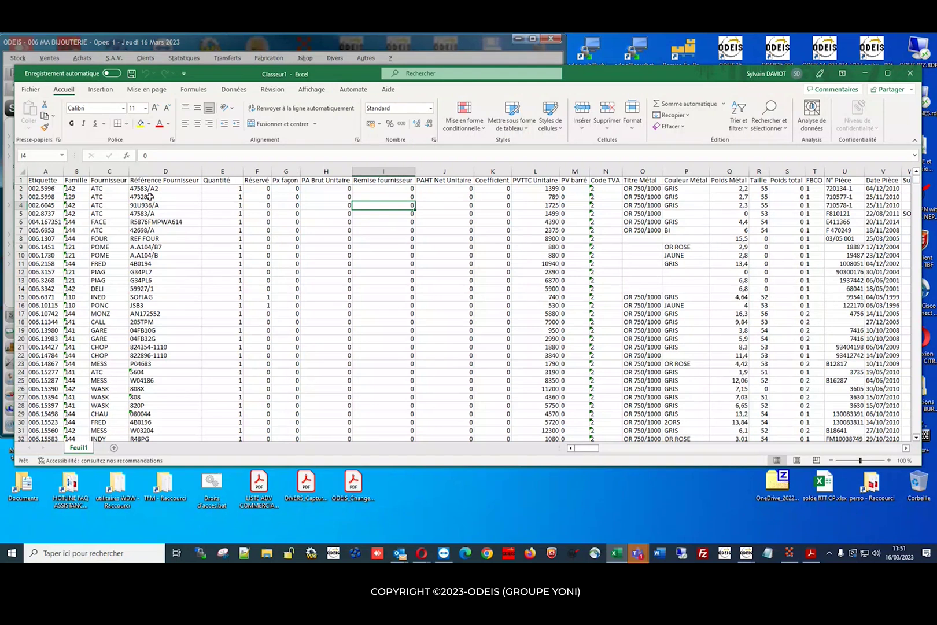
{"action": "left_click", "coordinate": [110, 180]}
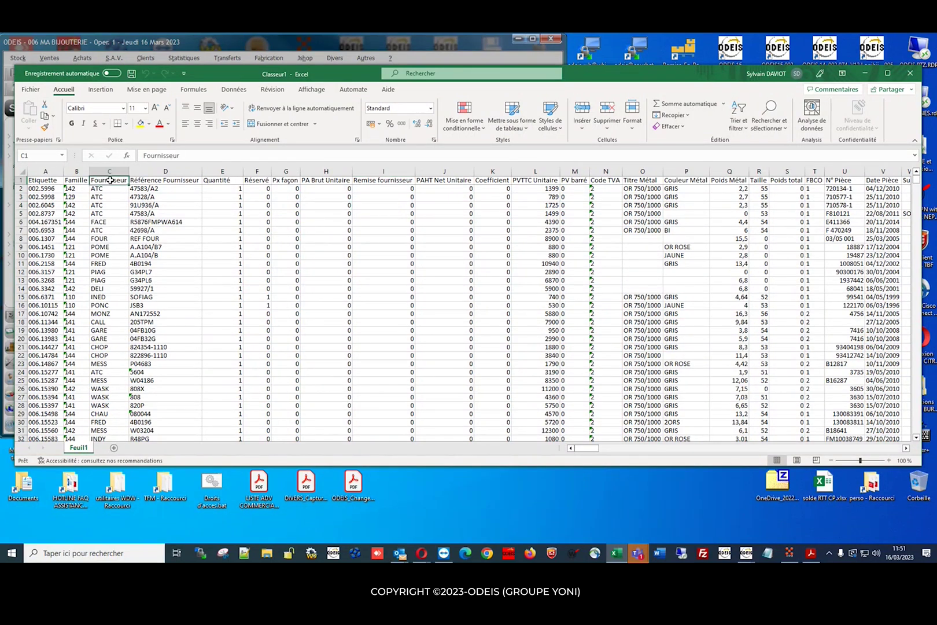
{"action": "left_click_drag", "start_coordinate": [110, 180], "coordinate": [162, 375]}
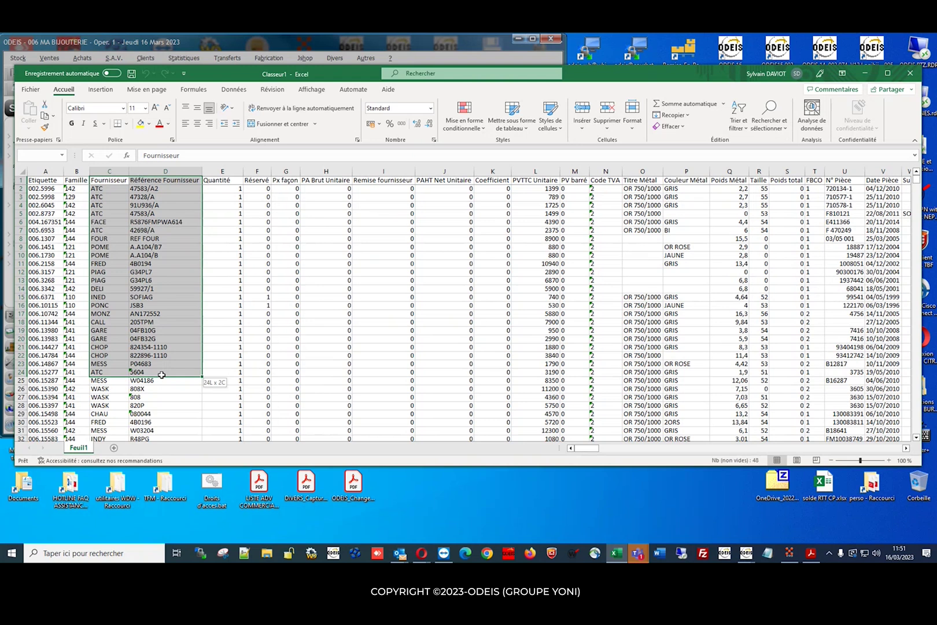
{"action": "left_click_drag", "start_coordinate": [230, 375], "coordinate": [550, 375]}
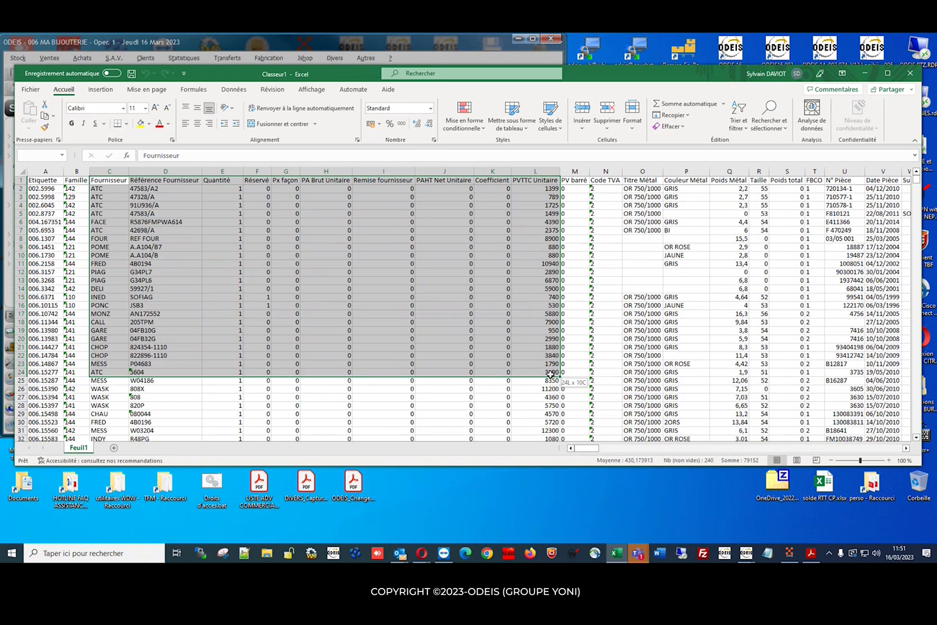
{"action": "left_click_drag", "start_coordinate": [550, 375], "coordinate": [550, 374]}
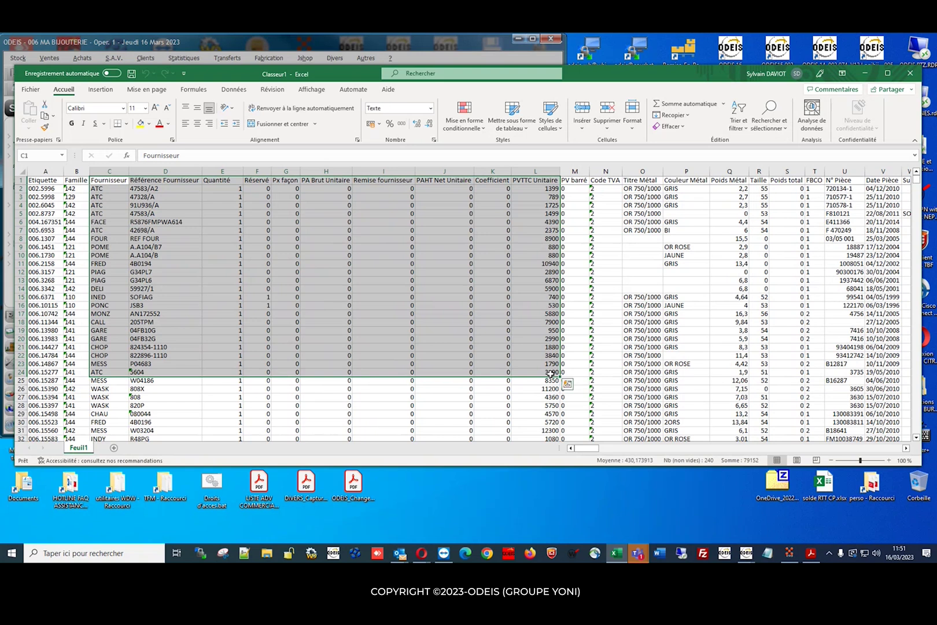
{"action": "right_click", "coordinate": [189, 207]}
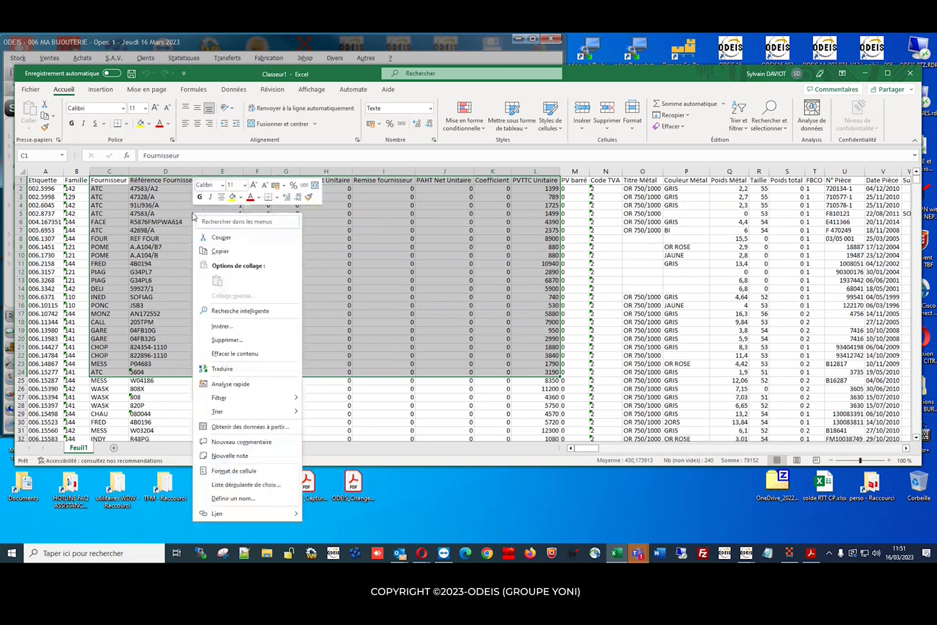
{"action": "left_click", "coordinate": [231, 253]}
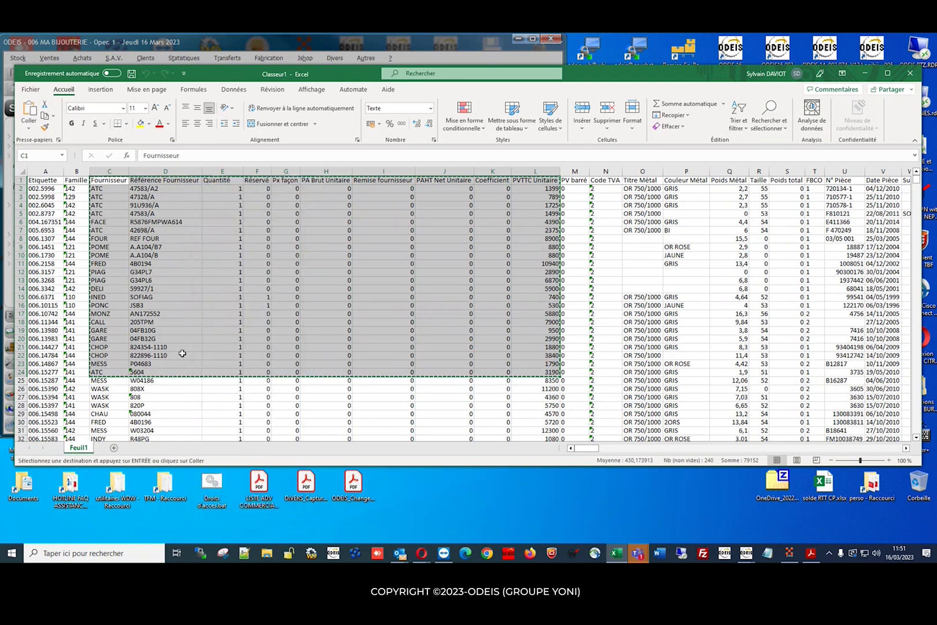
- Add a new sheet to the workbook and paste the copied supplier data starting at cell A1
{"action": "left_click", "coordinate": [114, 448]}
{"action": "right_click", "coordinate": [46, 182]}
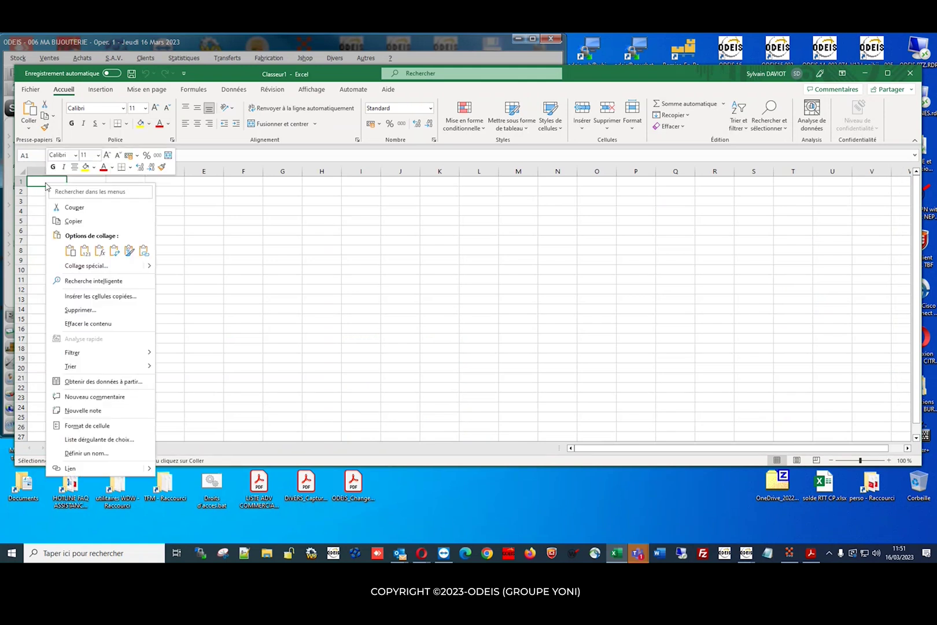
{"action": "left_click", "coordinate": [70, 253]}
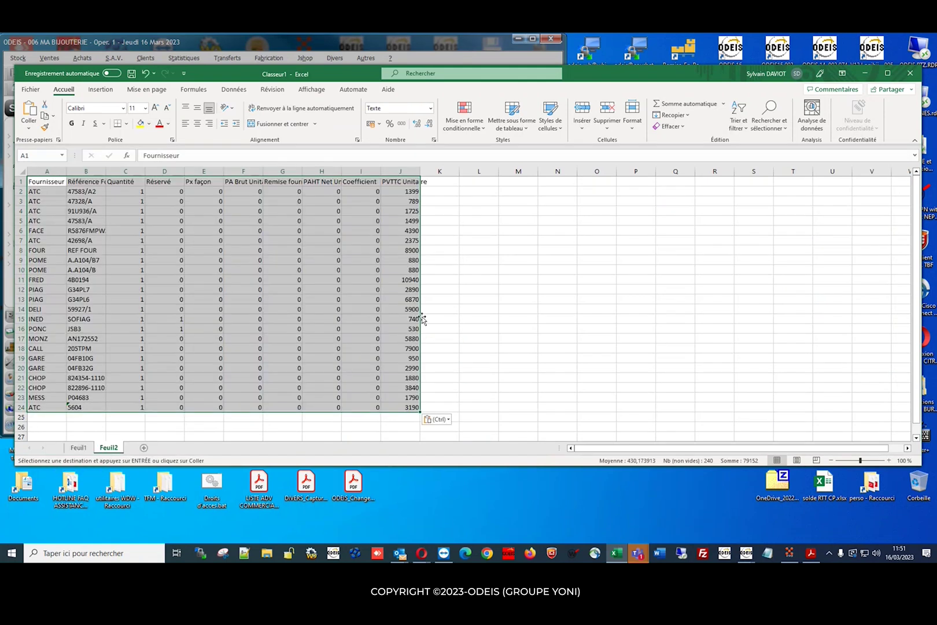
{"action": "left_click", "coordinate": [499, 226]}
{"action": "left_click", "coordinate": [569, 201]}
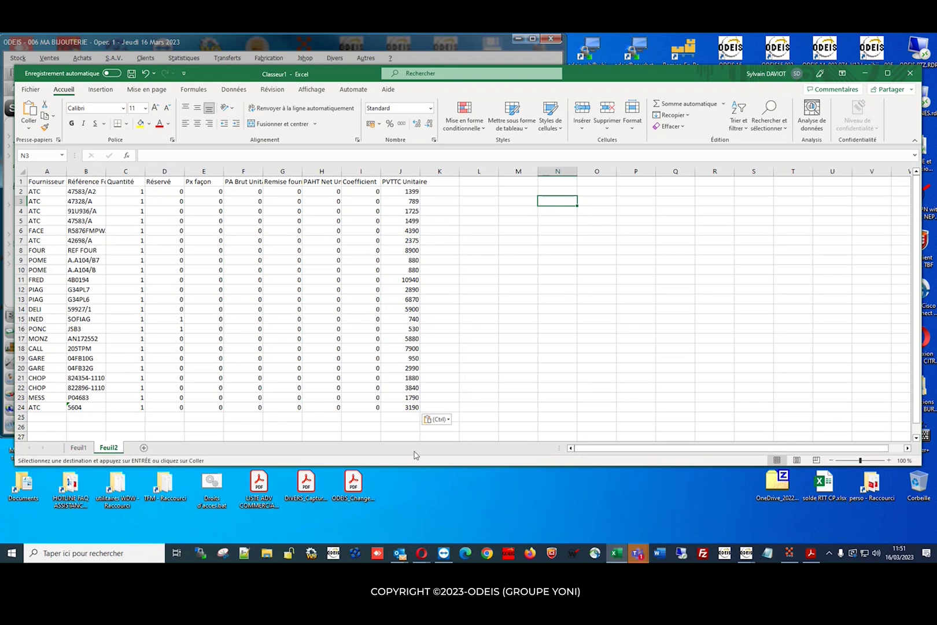
- Delete columns C to I, from Quantité to Coefficient, so the price column follows the supplier references
{"action": "left_click", "coordinate": [137, 171]}
{"action": "left_click_drag", "start_coordinate": [169, 170], "coordinate": [363, 170]}
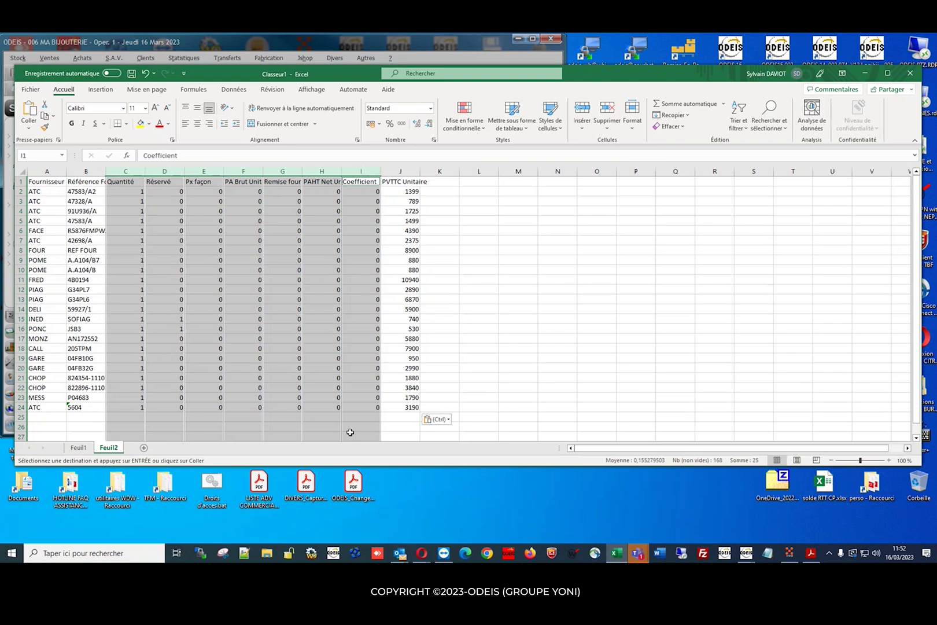
{"action": "right_click", "coordinate": [363, 168]}
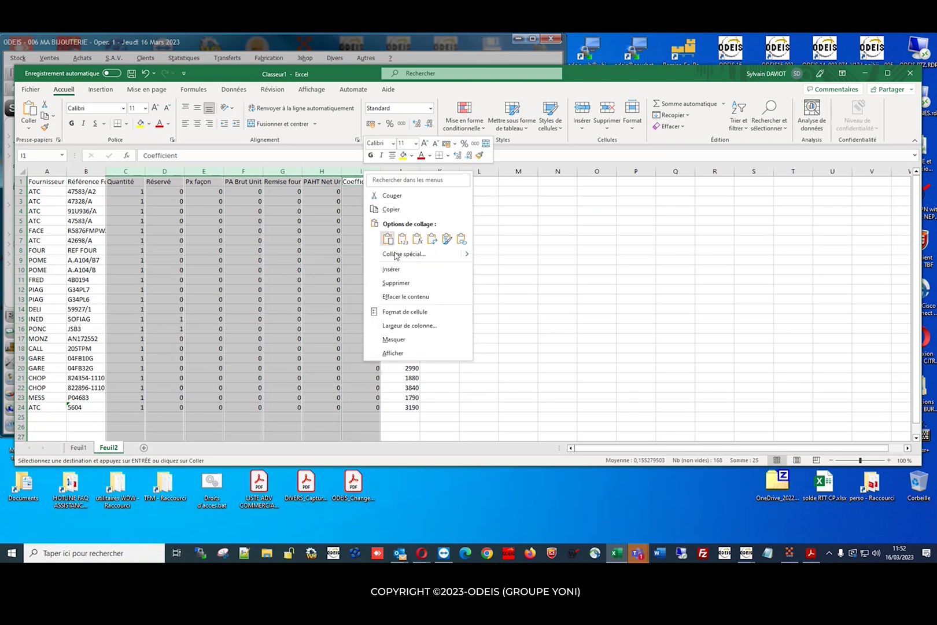
{"action": "left_click", "coordinate": [401, 288]}
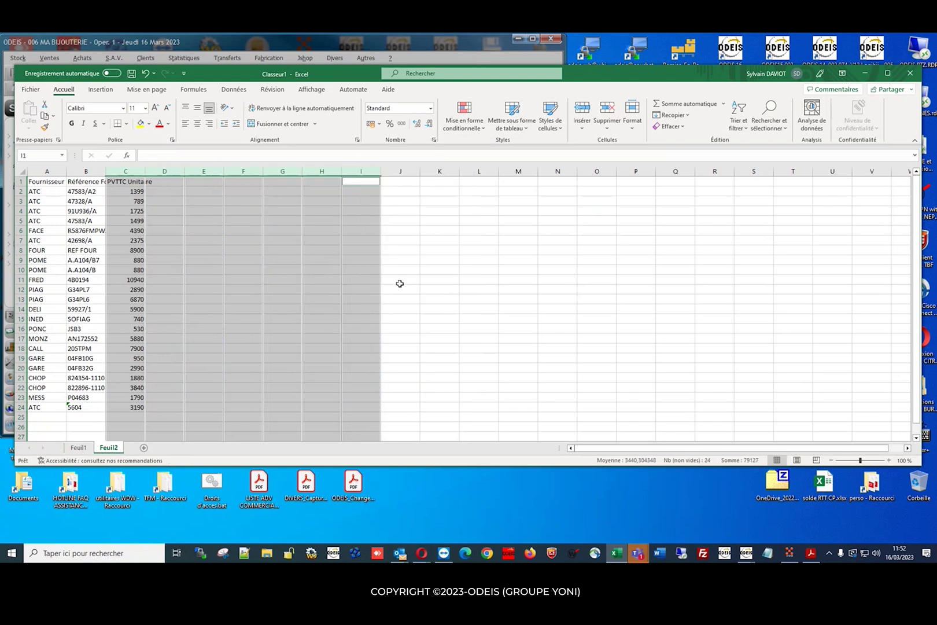
- Enter the formula =C2*1,2 in cell D2 to calculate the first article's increased price
{"action": "left_click", "coordinate": [170, 214]}
{"action": "left_click", "coordinate": [173, 191]}
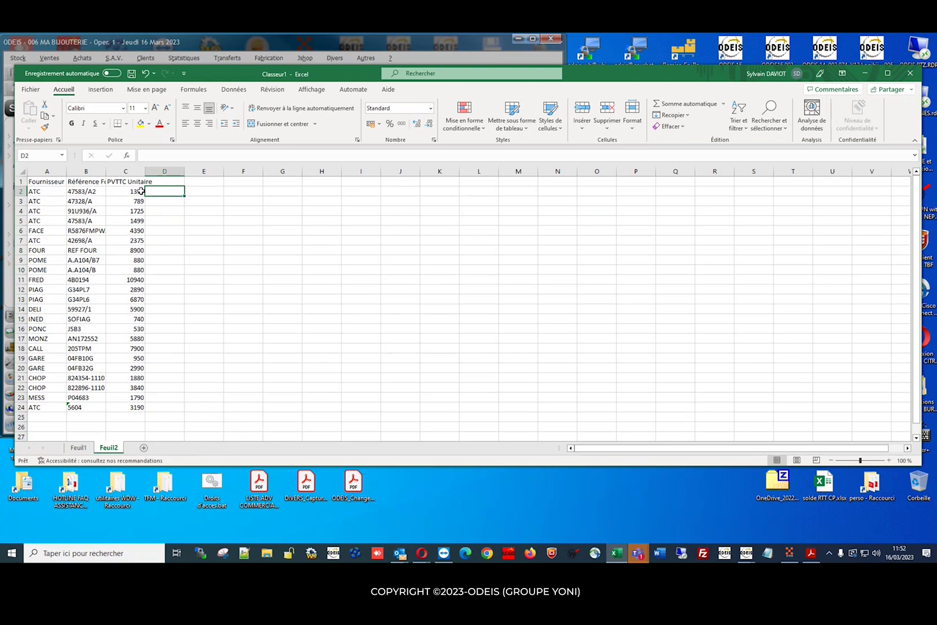
{"action": "left_click", "coordinate": [140, 191]}
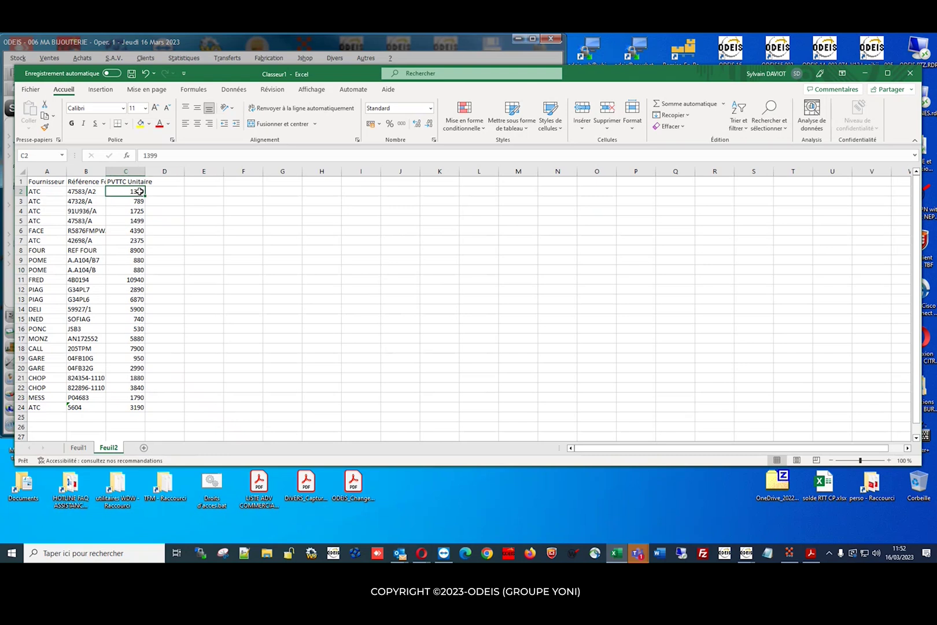
{"action": "left_click", "coordinate": [179, 194]}
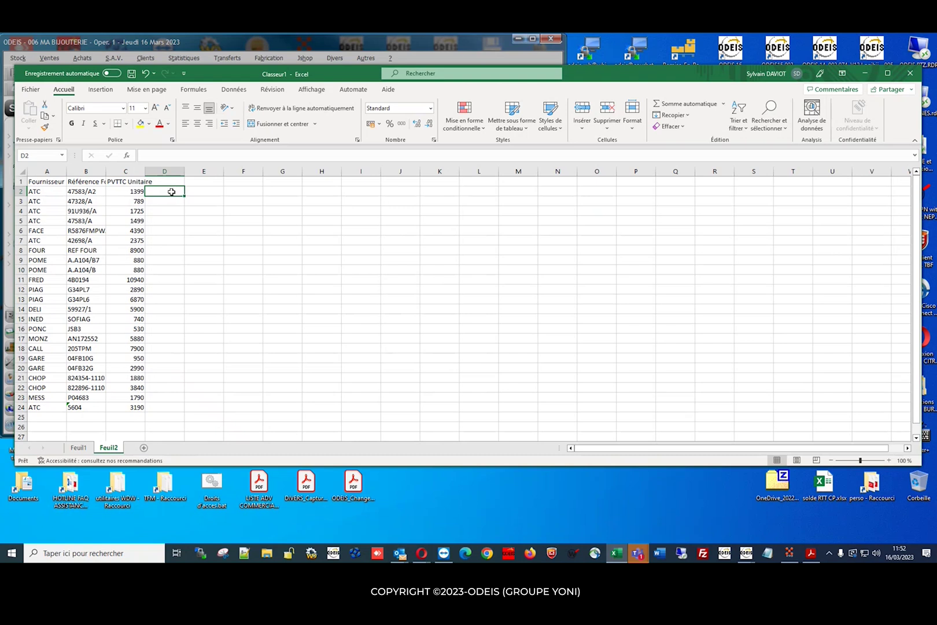
{"action": "double_click", "coordinate": [172, 192]}
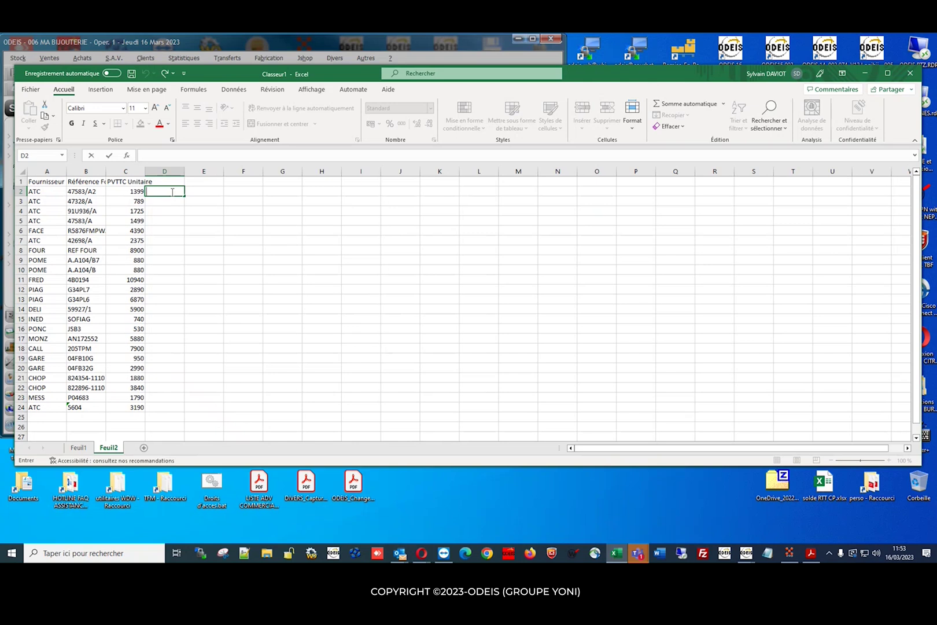
{"action": "type", "text": "="}
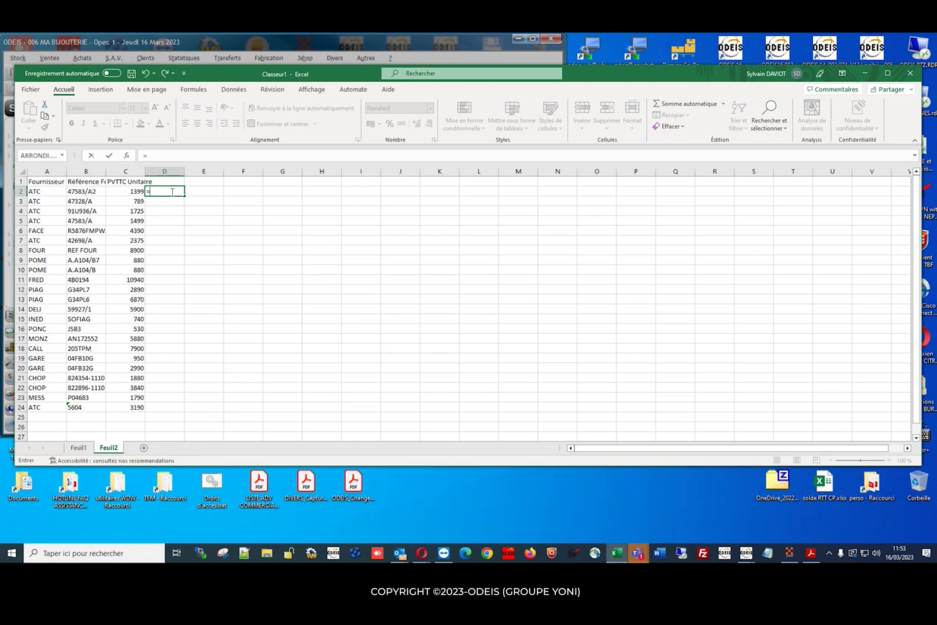
{"action": "left_click", "coordinate": [129, 191]}
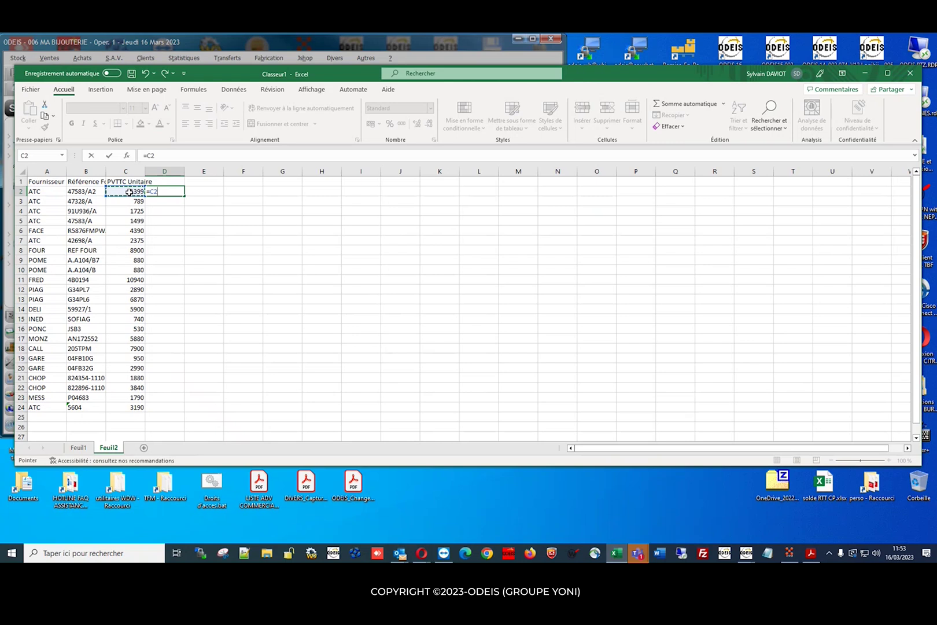
{"action": "type", "text": "*1,2"}
{"action": "key", "text": "Return"}
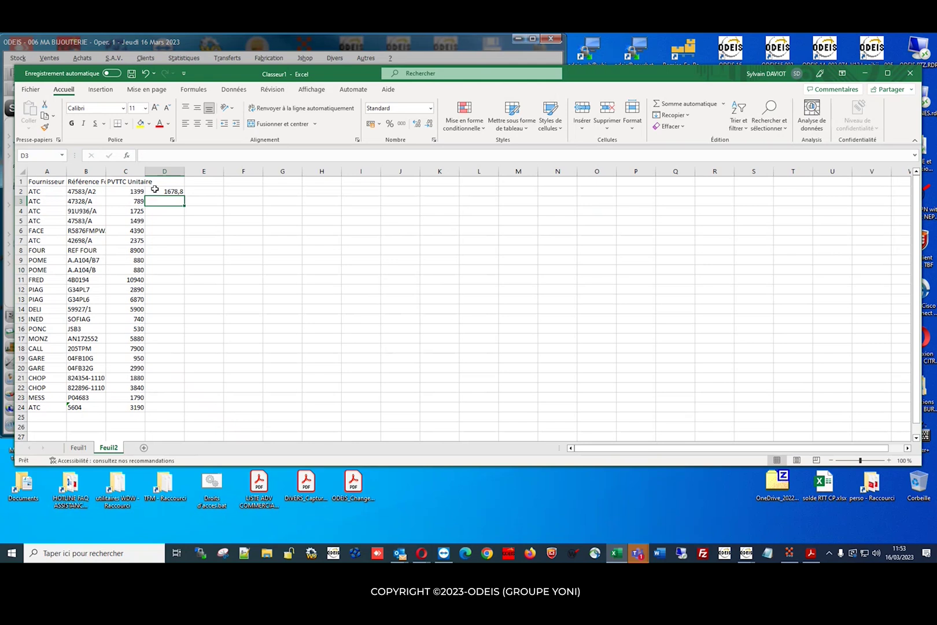
- Try to round D2 up in cell E2 using ARRONDI.SUP without a number of digits, and clear the formula
{"action": "left_click", "coordinate": [170, 191]}
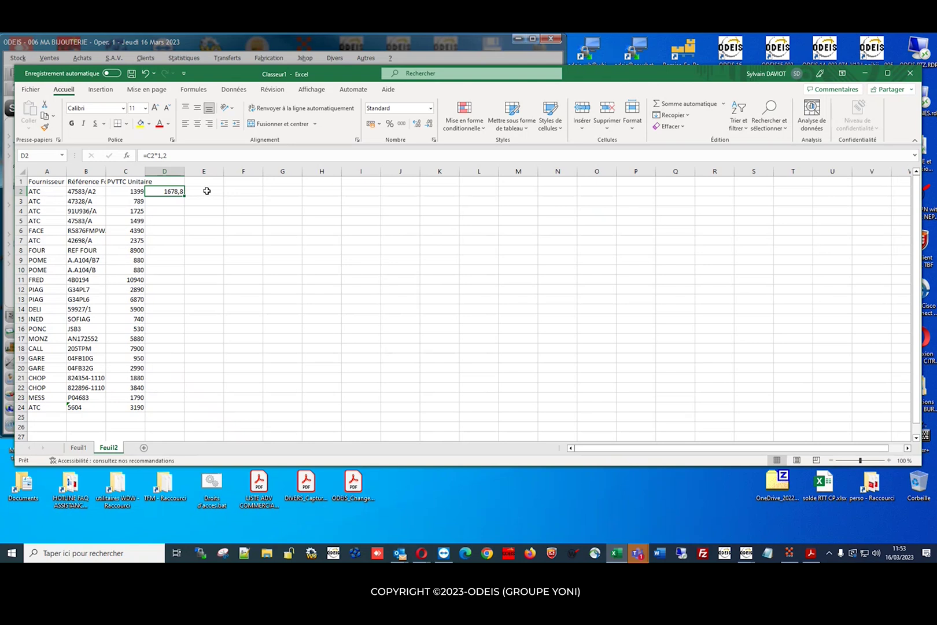
{"action": "left_click", "coordinate": [206, 191]}
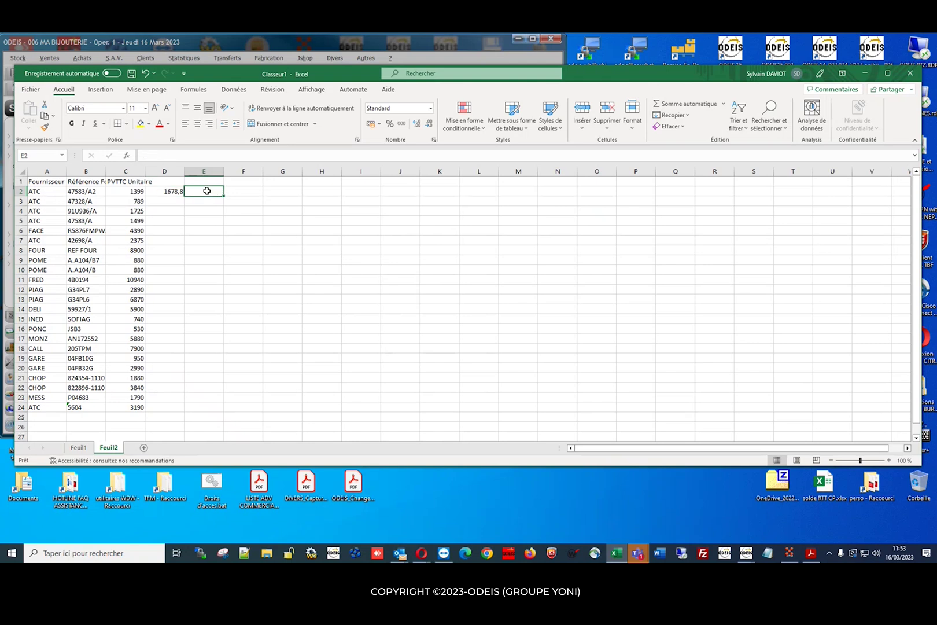
{"action": "type", "text": "="}
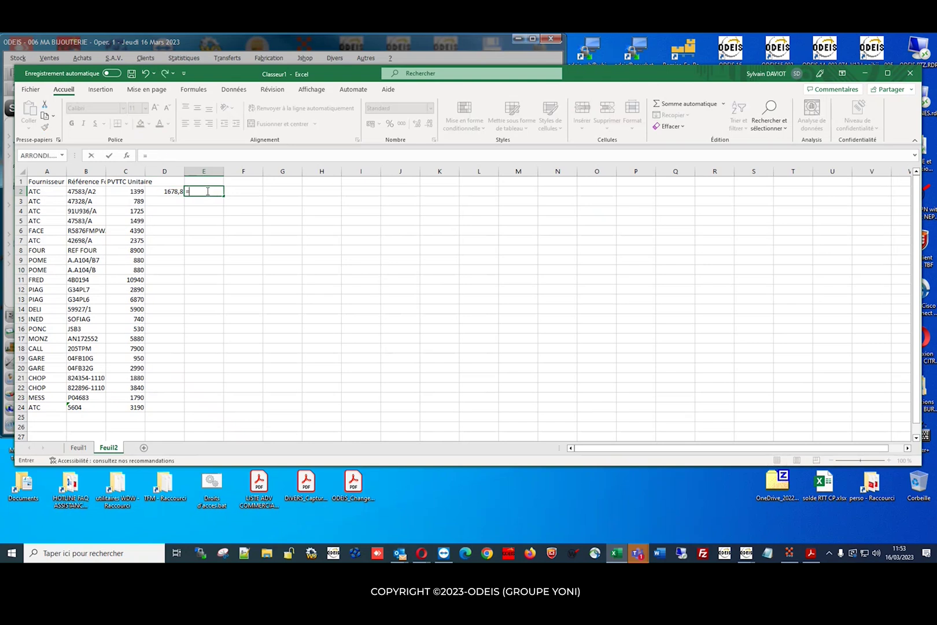
{"action": "left_click", "coordinate": [44, 157]}
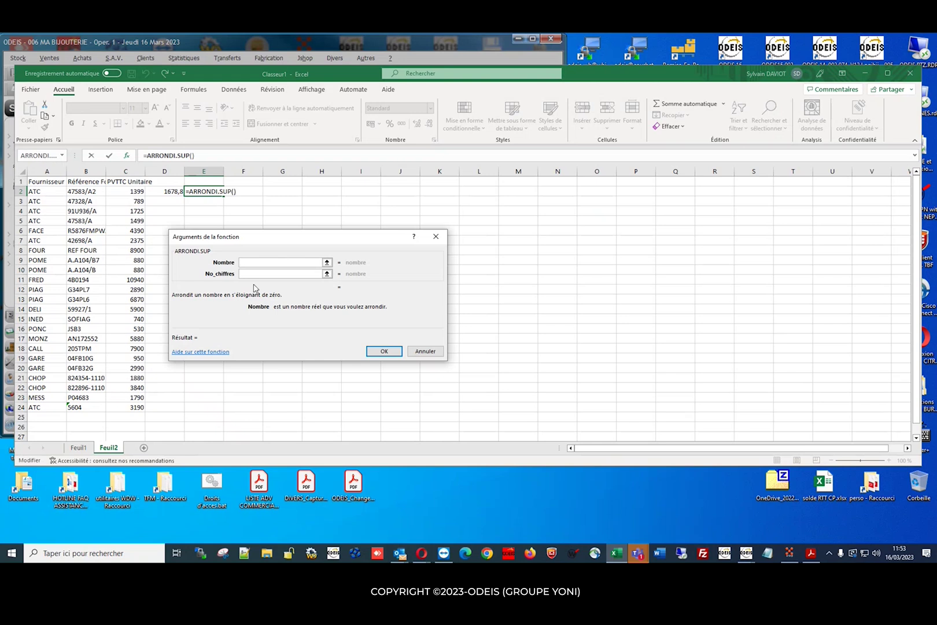
{"action": "left_click", "coordinate": [174, 193]}
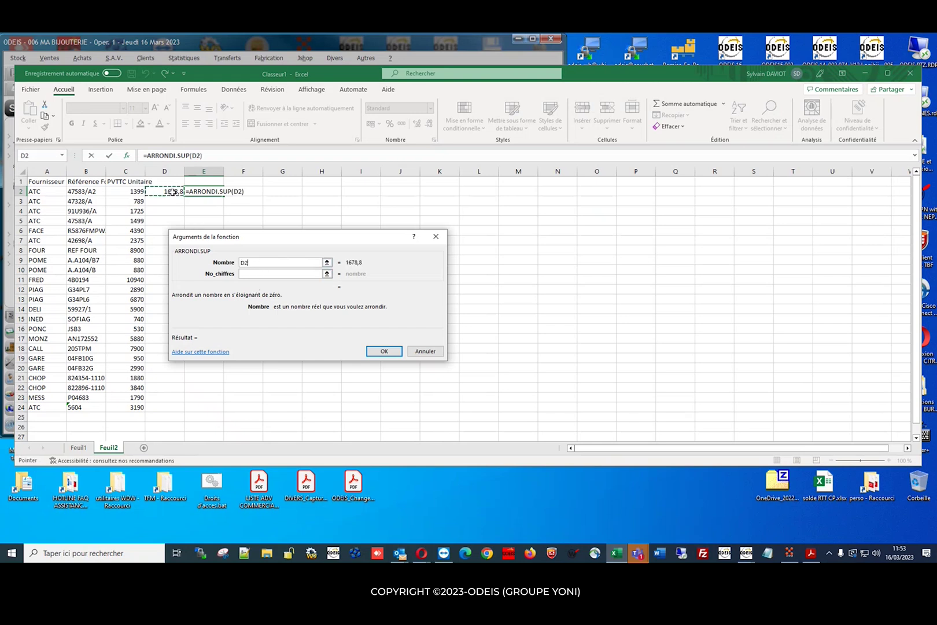
{"action": "left_click", "coordinate": [393, 354]}
{"action": "left_click", "coordinate": [454, 318]}
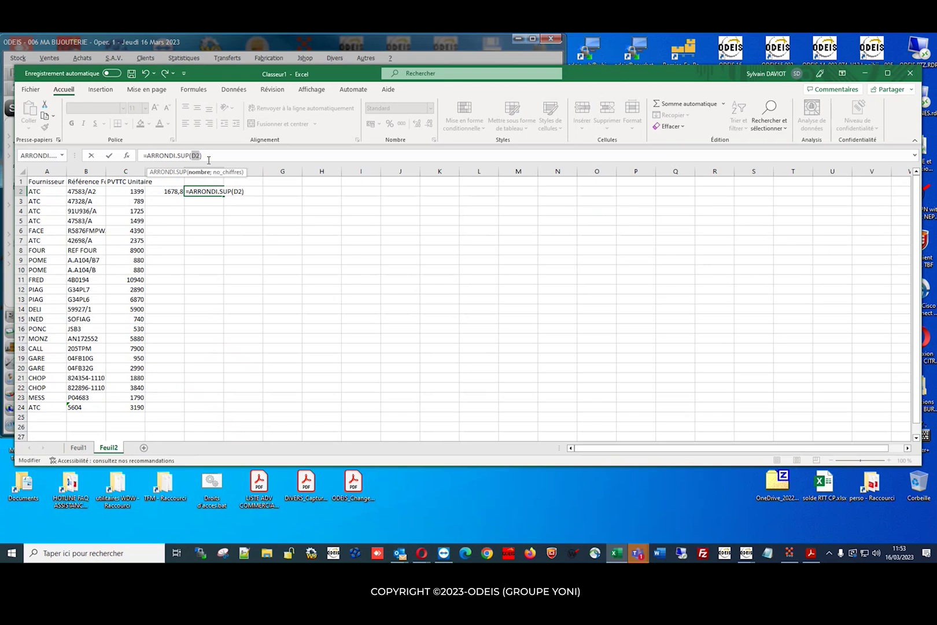
{"action": "left_click_drag", "start_coordinate": [202, 155], "coordinate": [137, 154]}
{"action": "key", "text": "BackSpace"}
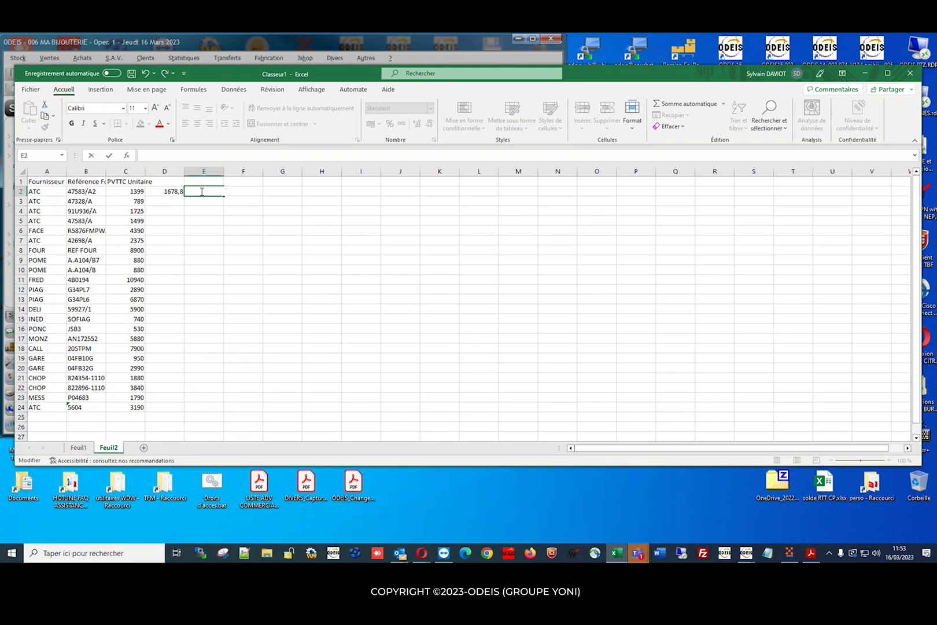
- Round D2 up in cell E2 using ARRONDI.SUP with No_chiffres set to 1
{"action": "type", "text": "="}
{"action": "left_click", "coordinate": [50, 156]}
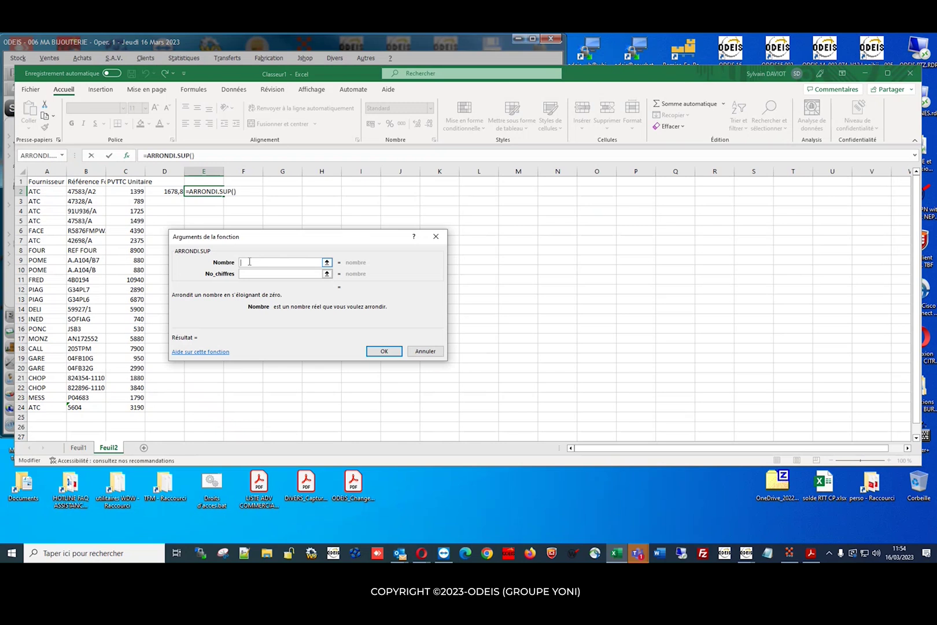
{"action": "left_click", "coordinate": [174, 192]}
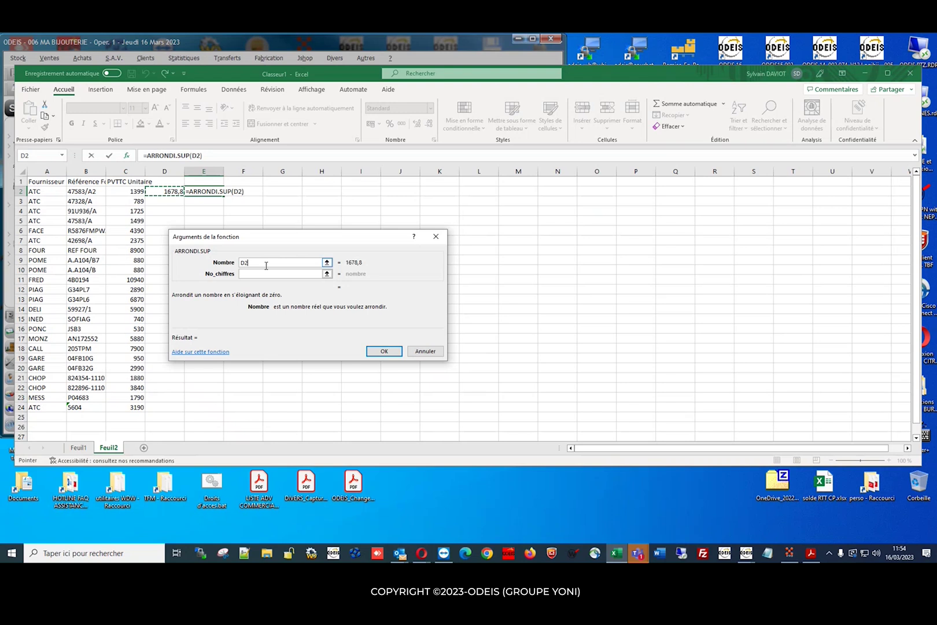
{"action": "left_click", "coordinate": [274, 273]}
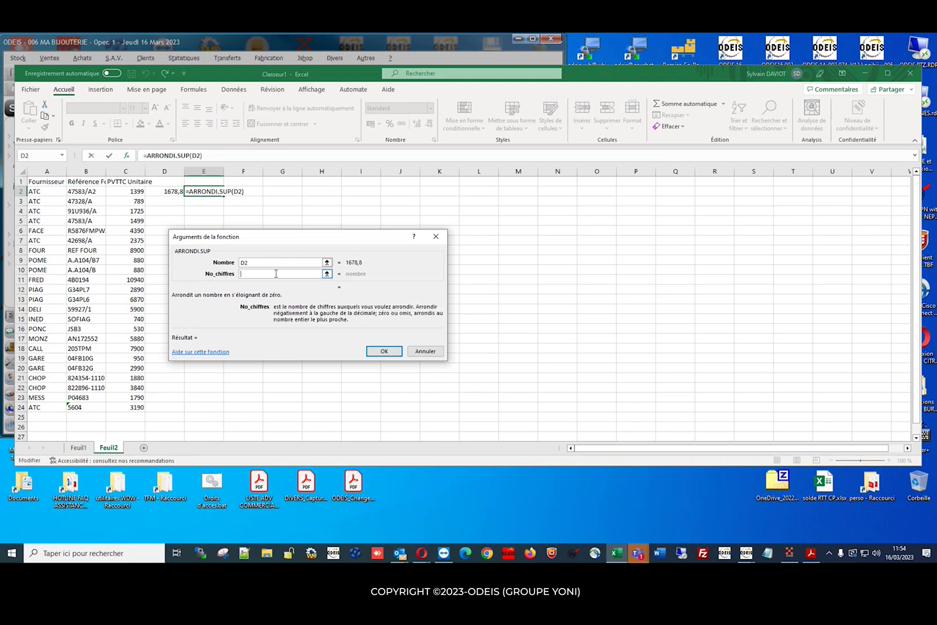
{"action": "type", "text": "1"}
{"action": "left_click", "coordinate": [379, 351]}
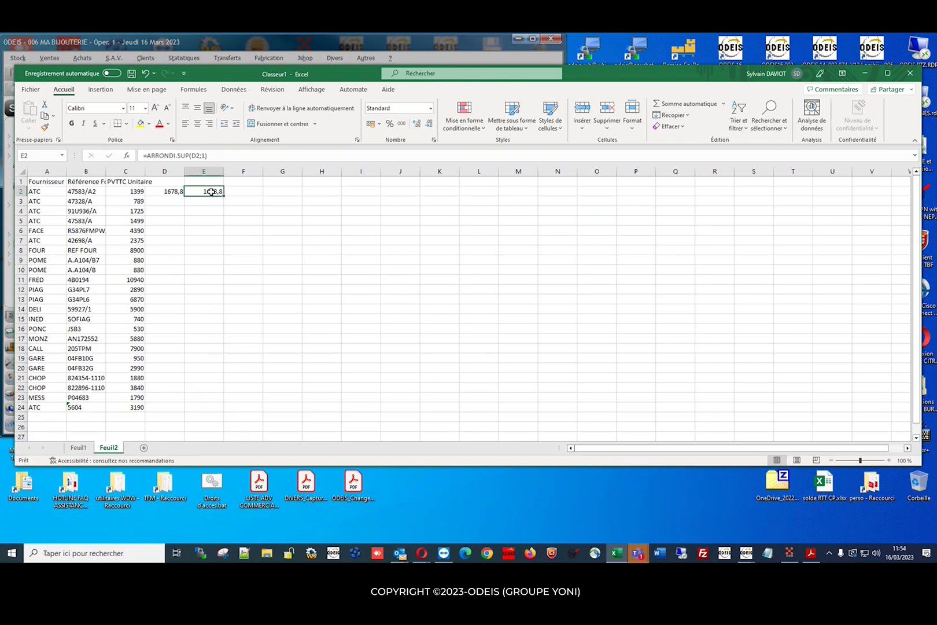
- Change the number of digits in E2's ARRONDI.SUP formula to 2
{"action": "left_click", "coordinate": [202, 155]}
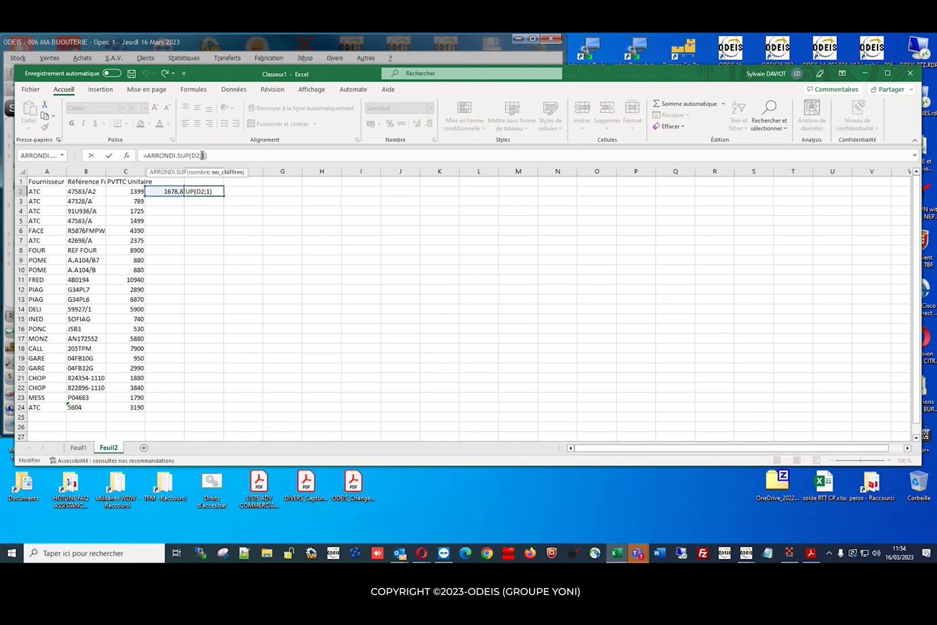
{"action": "key", "text": "Return"}
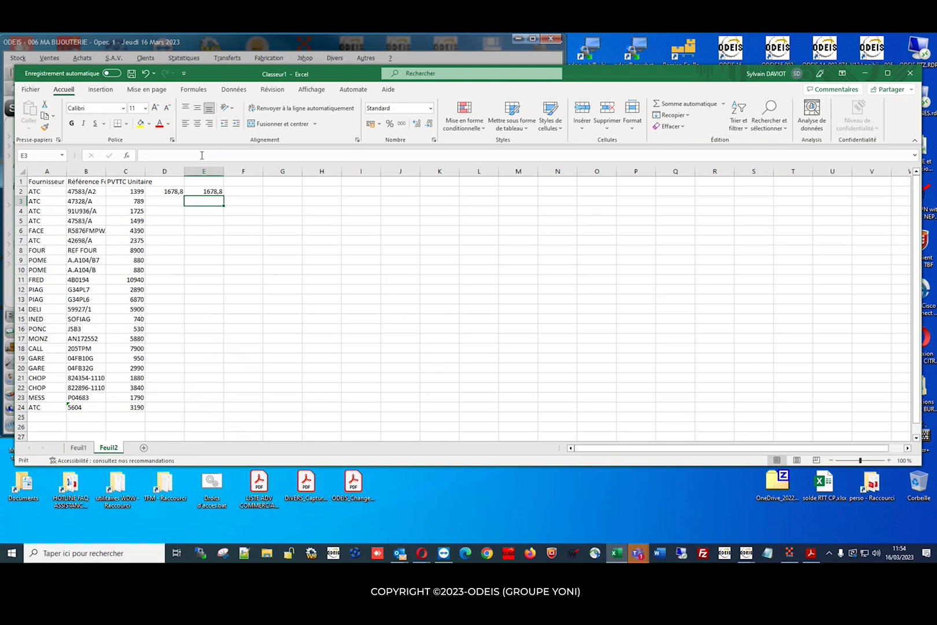
{"action": "left_click", "coordinate": [208, 193]}
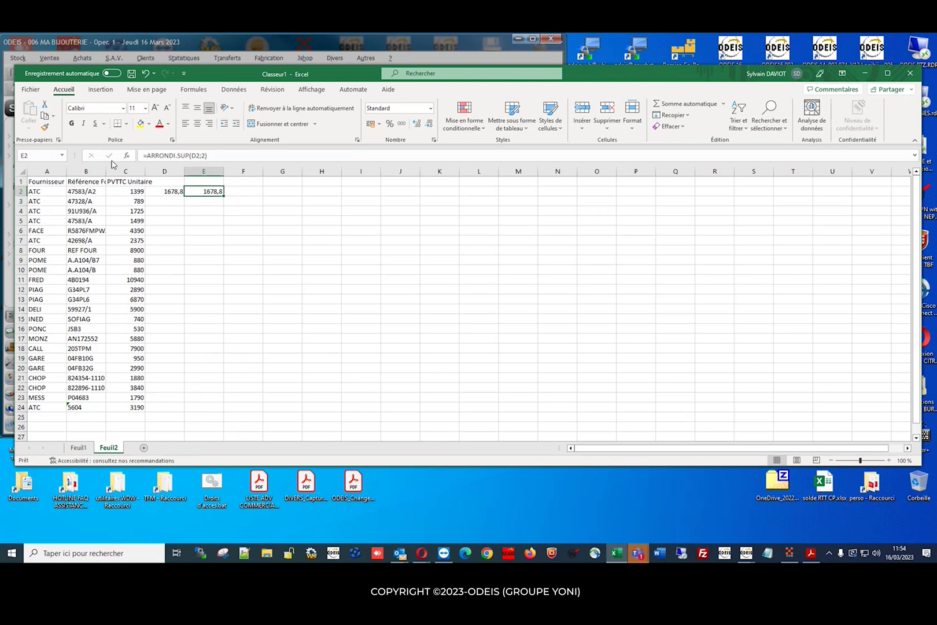
{"action": "left_click", "coordinate": [212, 156]}
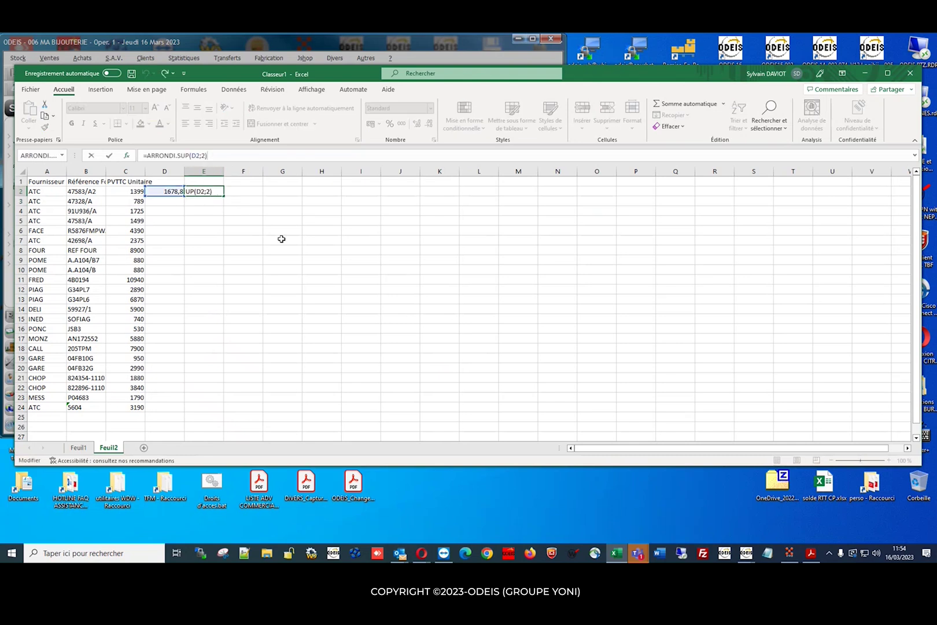
{"action": "left_click", "coordinate": [209, 199]}
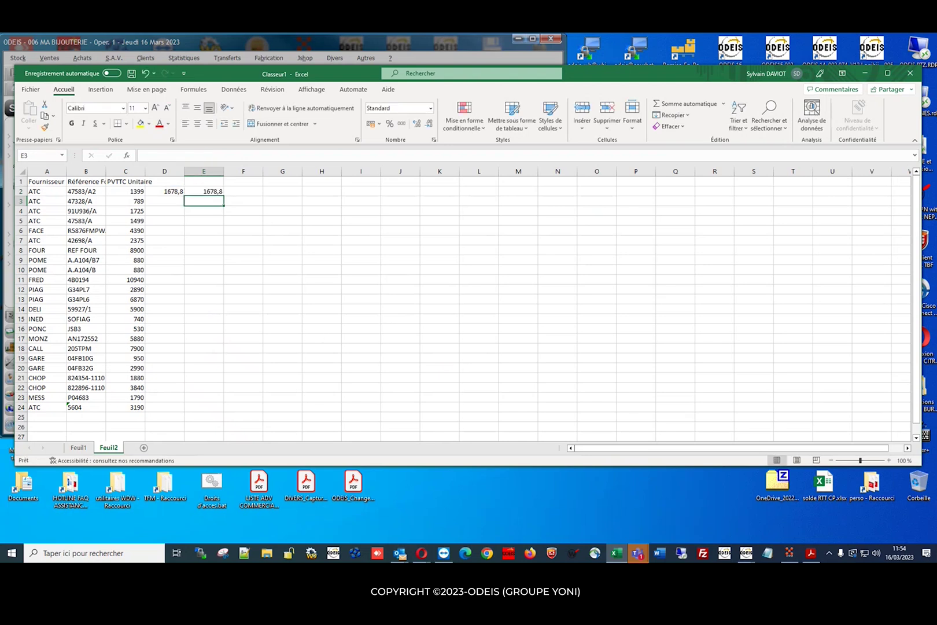
- Close the current workbook and view the prepared files Classeur1.xlsx and Classeur1.csv from the desktop, closing each one
{"action": "left_click", "coordinate": [910, 76]}
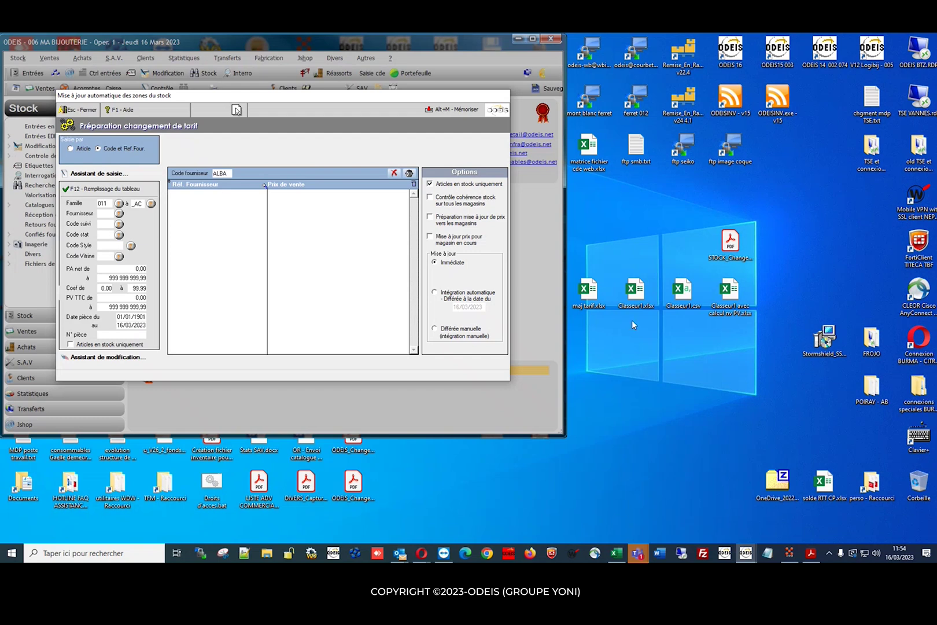
{"action": "left_click", "coordinate": [639, 294]}
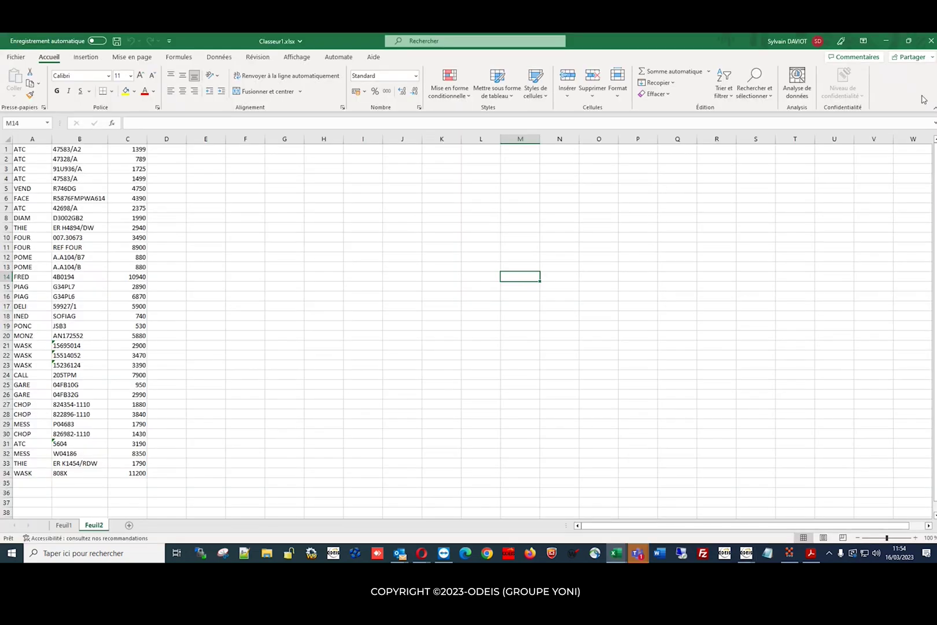
{"action": "left_click", "coordinate": [931, 40]}
{"action": "double_click", "coordinate": [681, 292]}
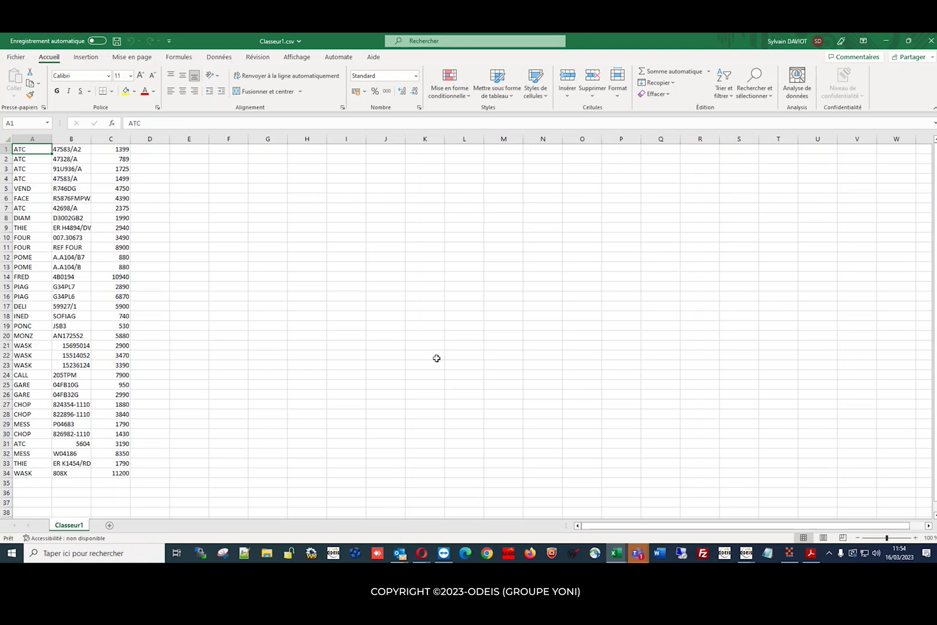
{"action": "left_click", "coordinate": [435, 356]}
{"action": "left_click", "coordinate": [931, 41]}
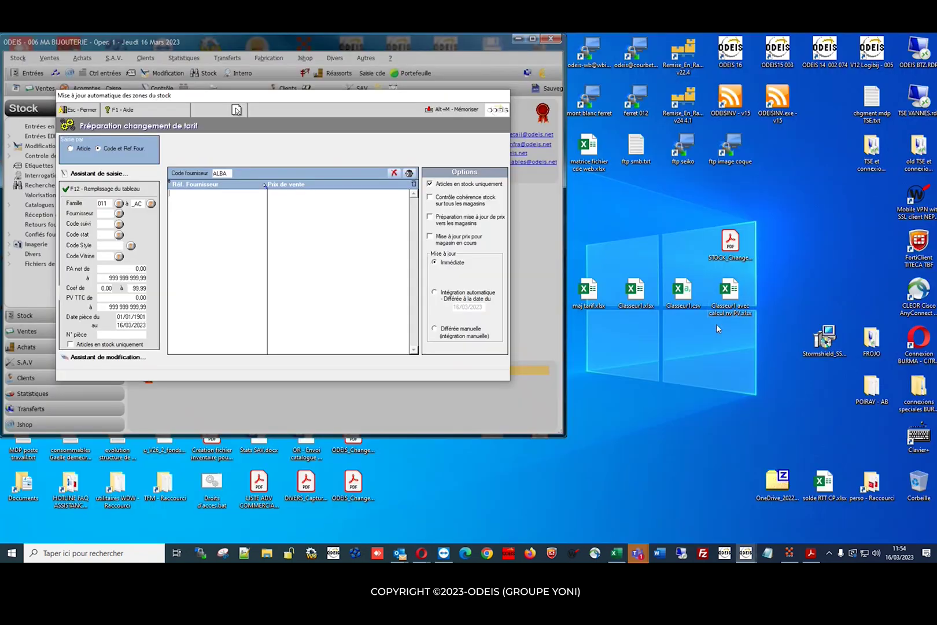
- Open Classeur1 avec calcul nv PV.xlsx and examine the supplier, reference and price columns and the formula in D1
{"action": "double_click", "coordinate": [729, 292]}
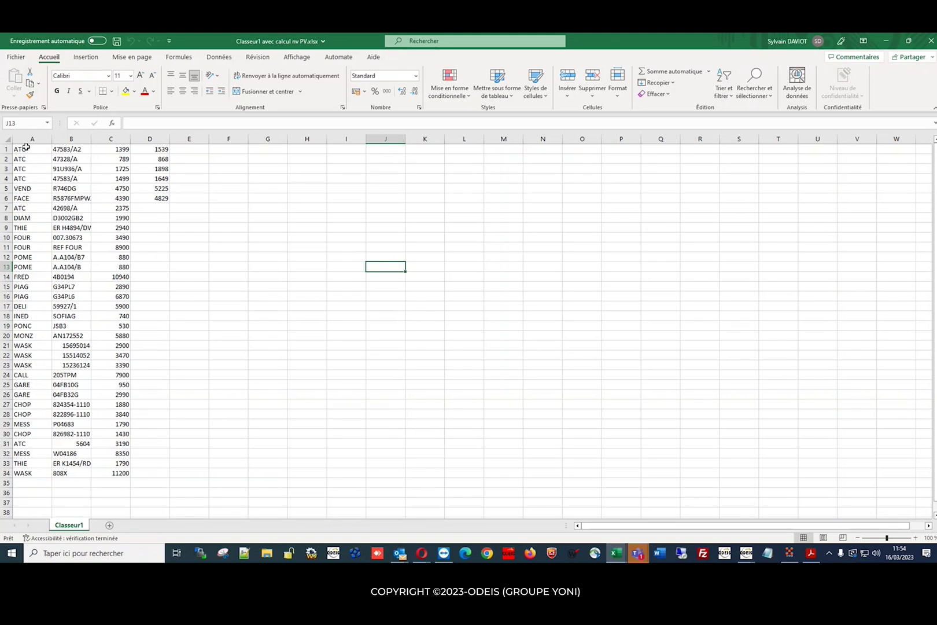
{"action": "left_click", "coordinate": [26, 149]}
{"action": "left_click_drag", "start_coordinate": [26, 149], "coordinate": [26, 198]}
{"action": "left_click_drag", "start_coordinate": [82, 149], "coordinate": [79, 202]}
{"action": "left_click", "coordinate": [110, 150]}
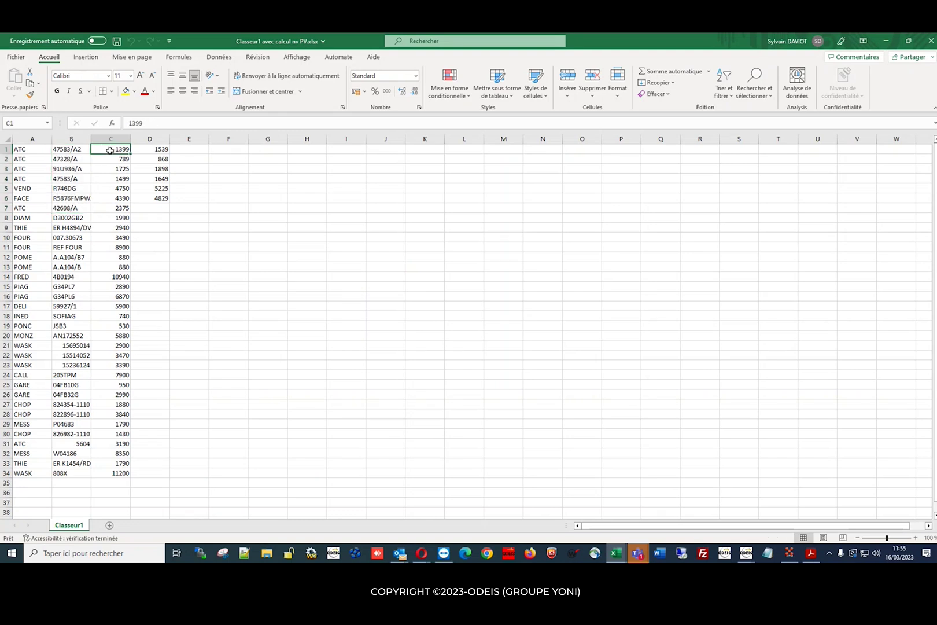
{"action": "left_click_drag", "start_coordinate": [110, 150], "coordinate": [114, 208]}
{"action": "left_click", "coordinate": [162, 148]}
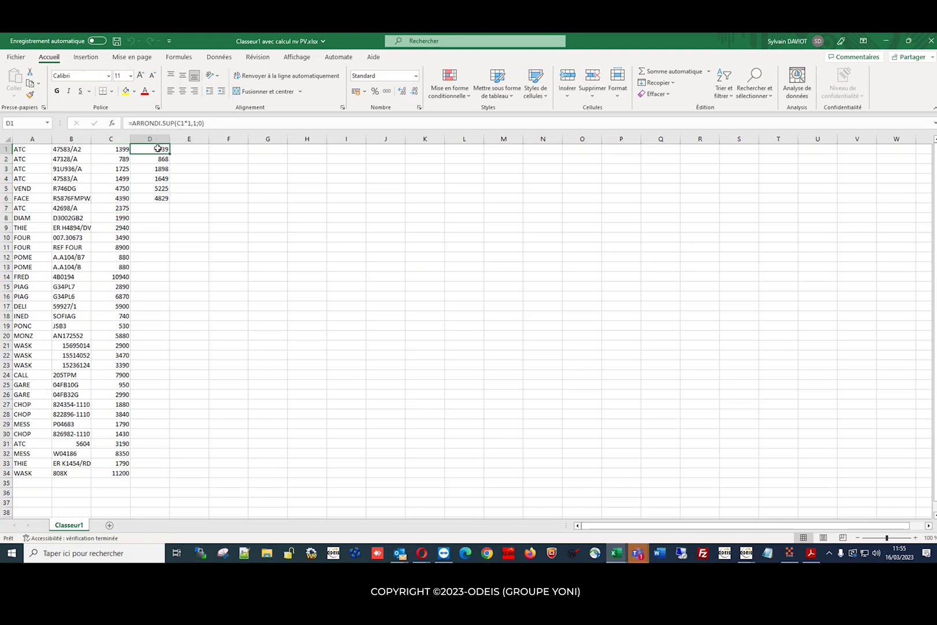
- Fill the rounded price formula in D1 down through D34
{"action": "left_click", "coordinate": [187, 151]}
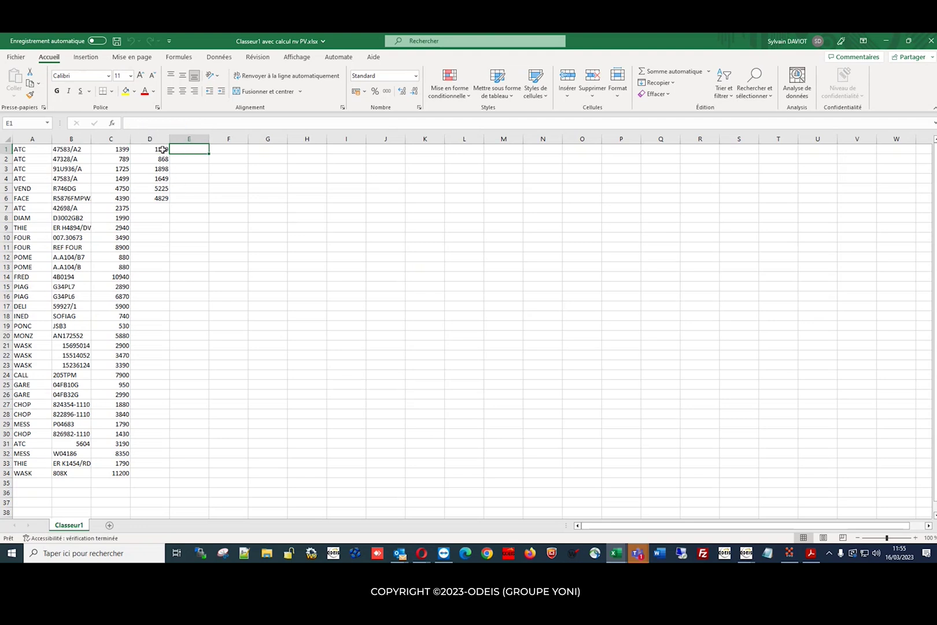
{"action": "left_click", "coordinate": [163, 150]}
{"action": "left_click_drag", "start_coordinate": [170, 153], "coordinate": [151, 475]}
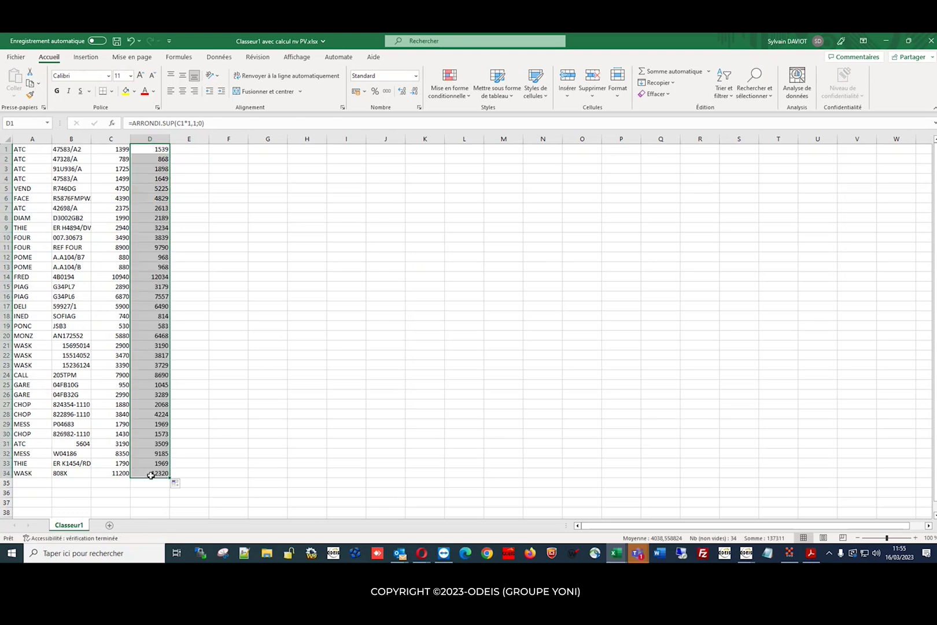
- Compare the original prices in column C with the calculated prices and rounding formula in column D
{"action": "left_click", "coordinate": [211, 270]}
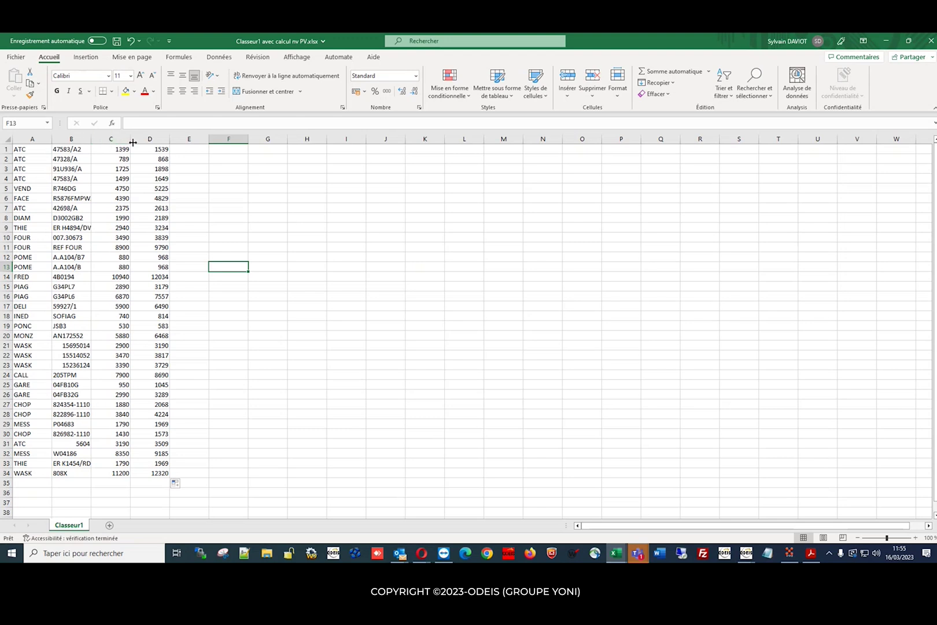
{"action": "left_click", "coordinate": [160, 150]}
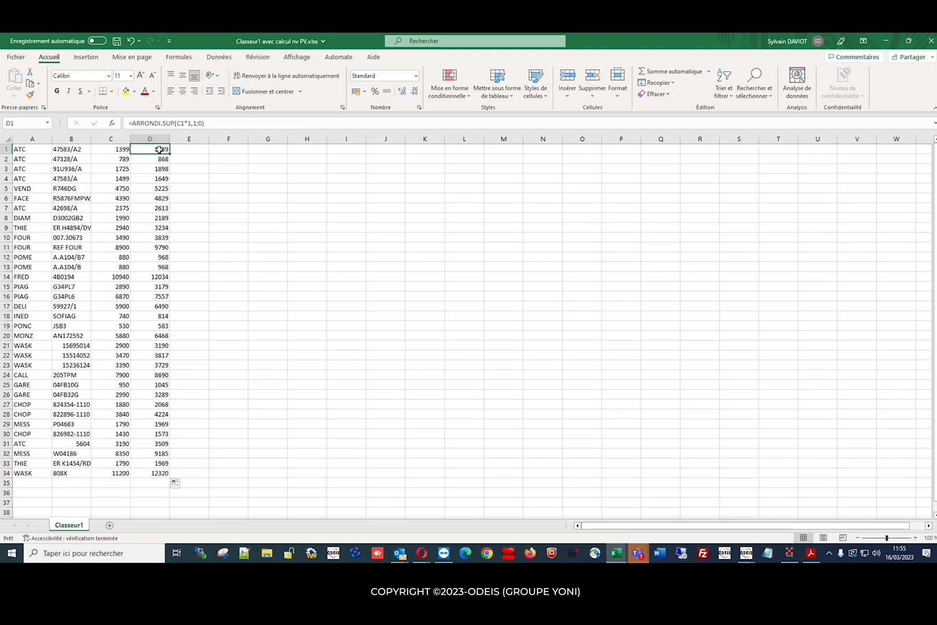
{"action": "left_click", "coordinate": [117, 139]}
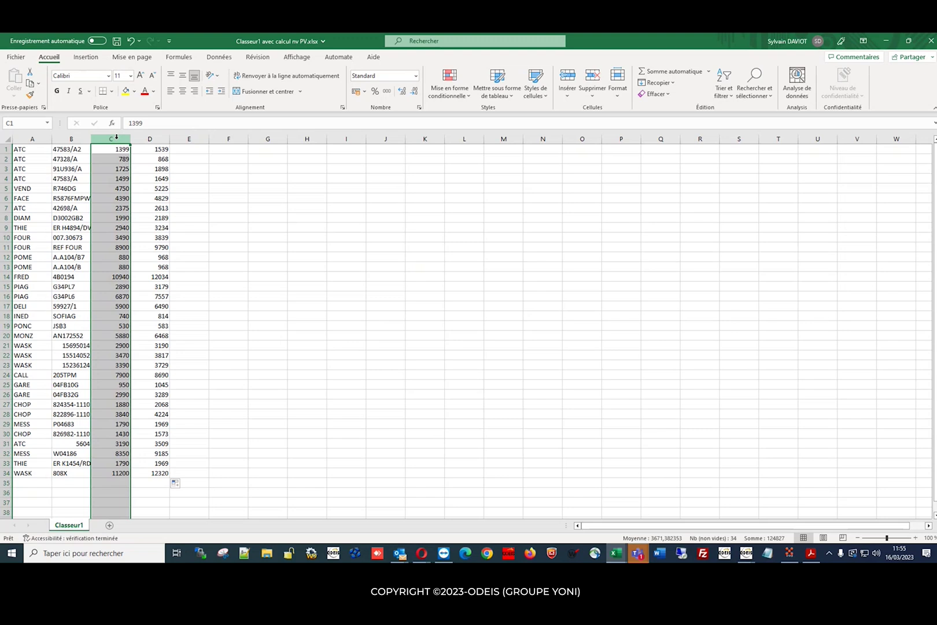
{"action": "left_click", "coordinate": [149, 150]}
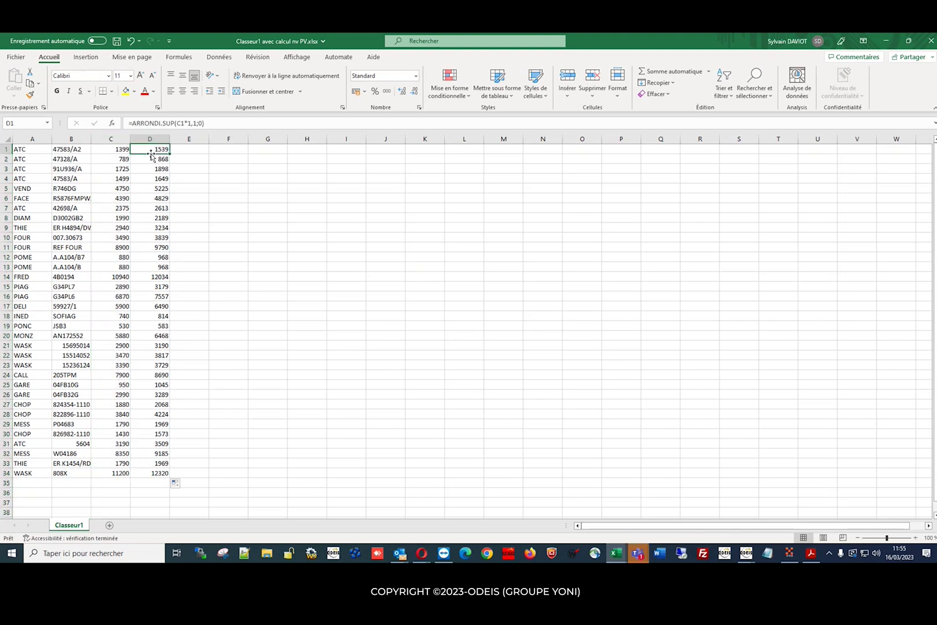
{"action": "left_click", "coordinate": [118, 149]}
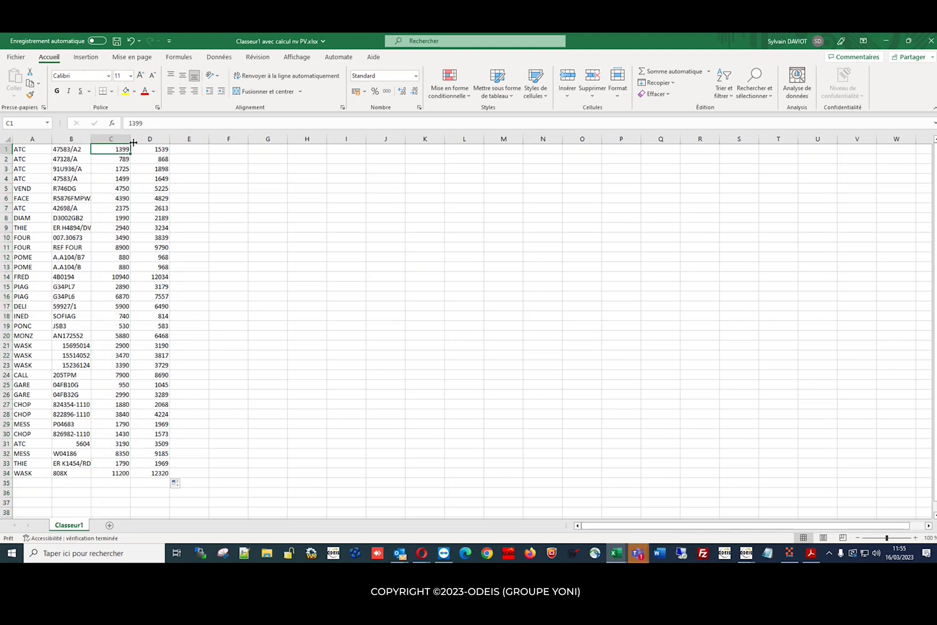
{"action": "left_click", "coordinate": [159, 150]}
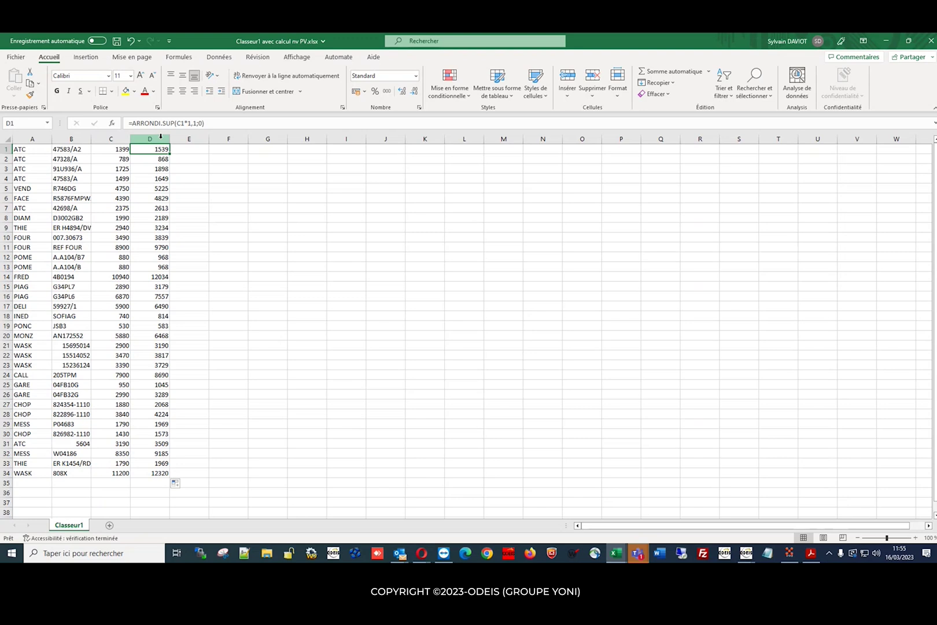
{"action": "left_click", "coordinate": [187, 150]}
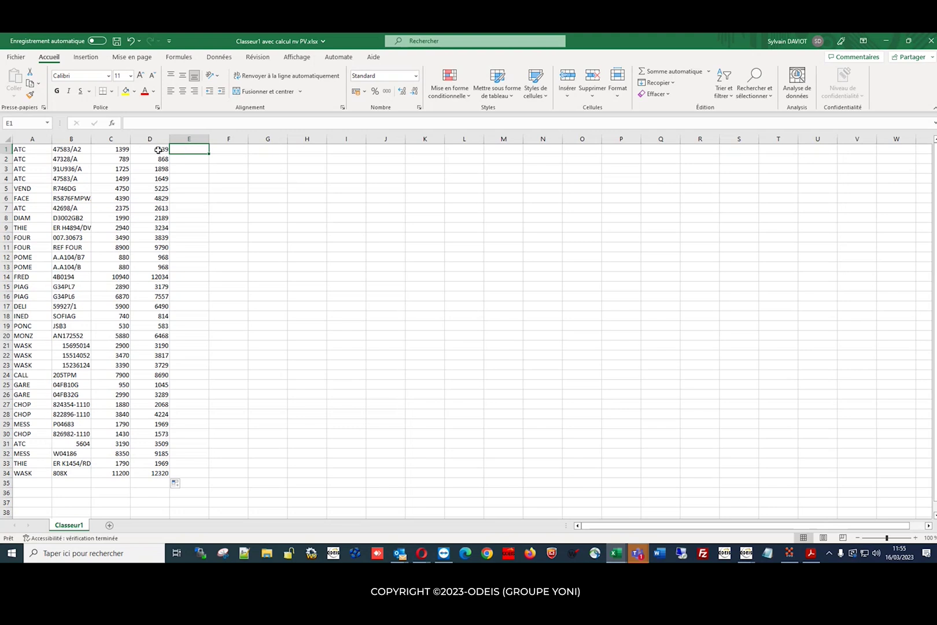
- Copy D1 into E1 as a value only and fill it down to E34
{"action": "left_click", "coordinate": [158, 150]}
{"action": "right_click", "coordinate": [158, 149]}
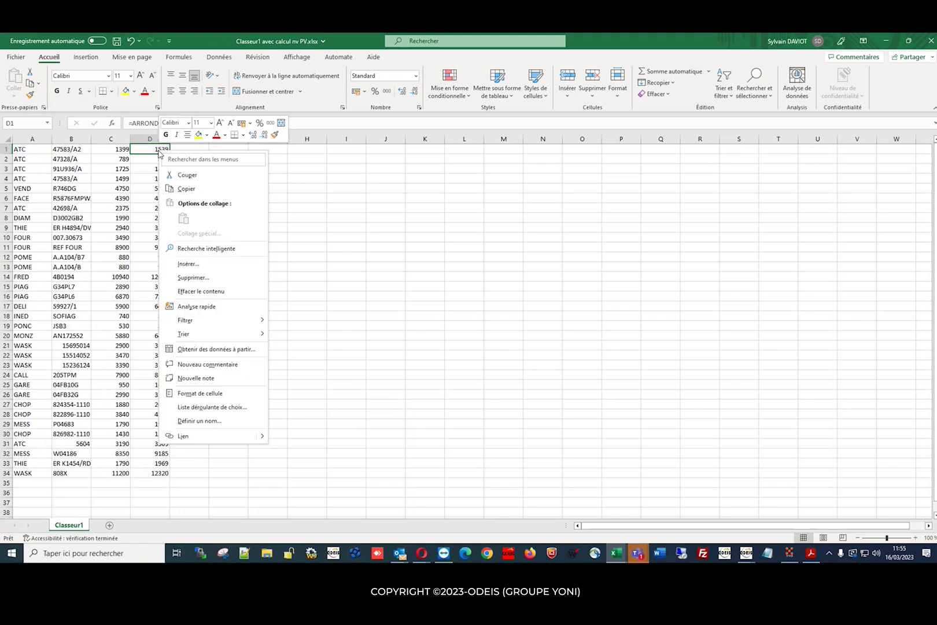
{"action": "left_click", "coordinate": [192, 190]}
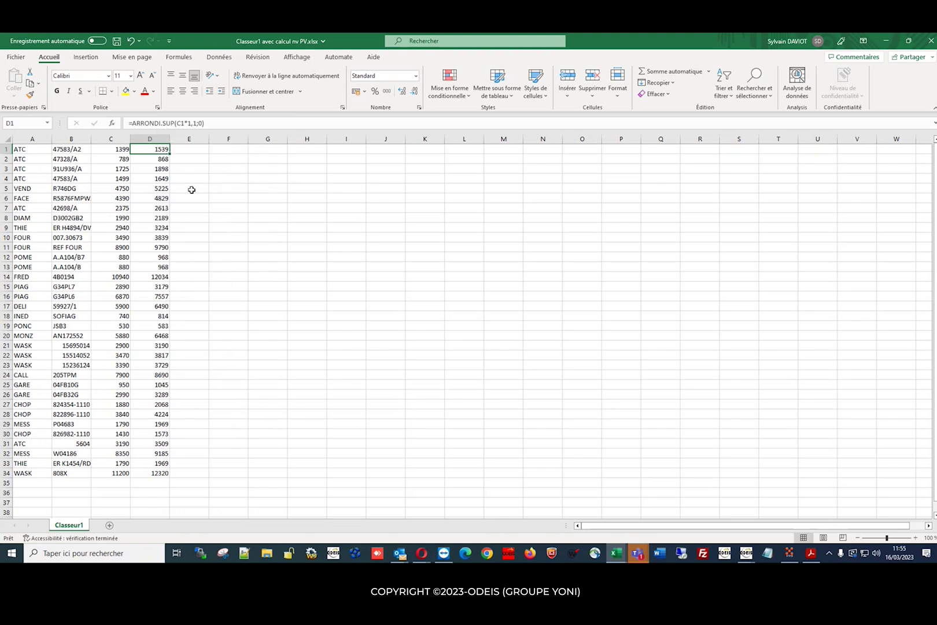
{"action": "left_click", "coordinate": [195, 150]}
{"action": "right_click", "coordinate": [196, 150]}
{"action": "left_click", "coordinate": [222, 218]}
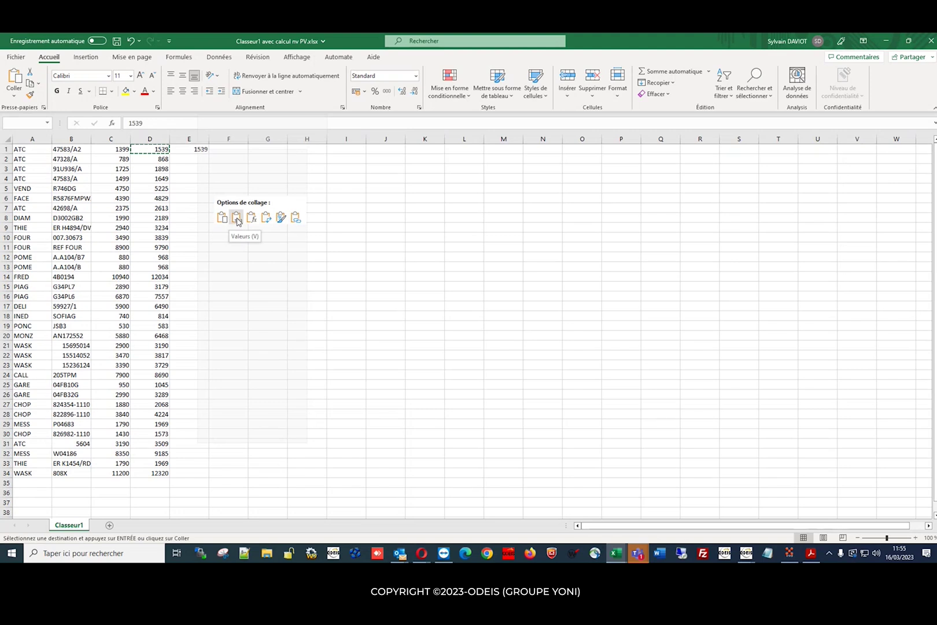
{"action": "left_click", "coordinate": [237, 218]}
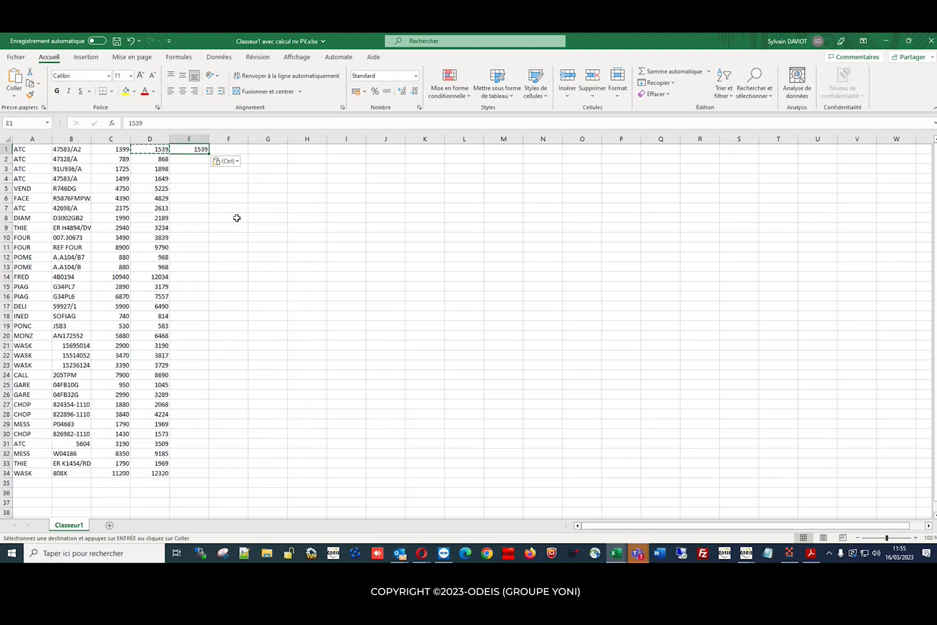
{"action": "left_click_drag", "start_coordinate": [208, 155], "coordinate": [203, 474]}
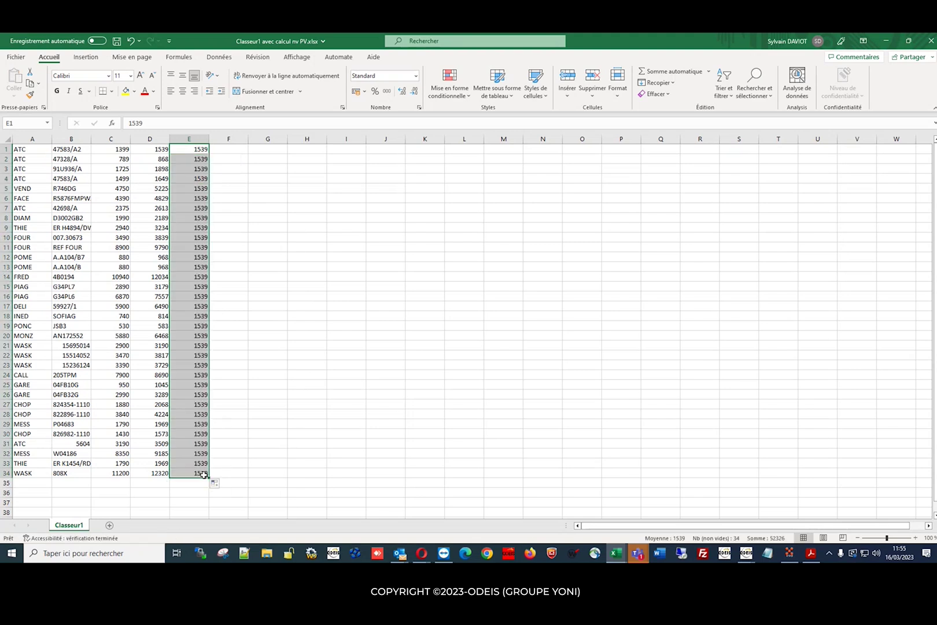
- Clear the filled values from E2 to E34
{"action": "left_click", "coordinate": [270, 298]}
{"action": "left_click", "coordinate": [196, 148]}
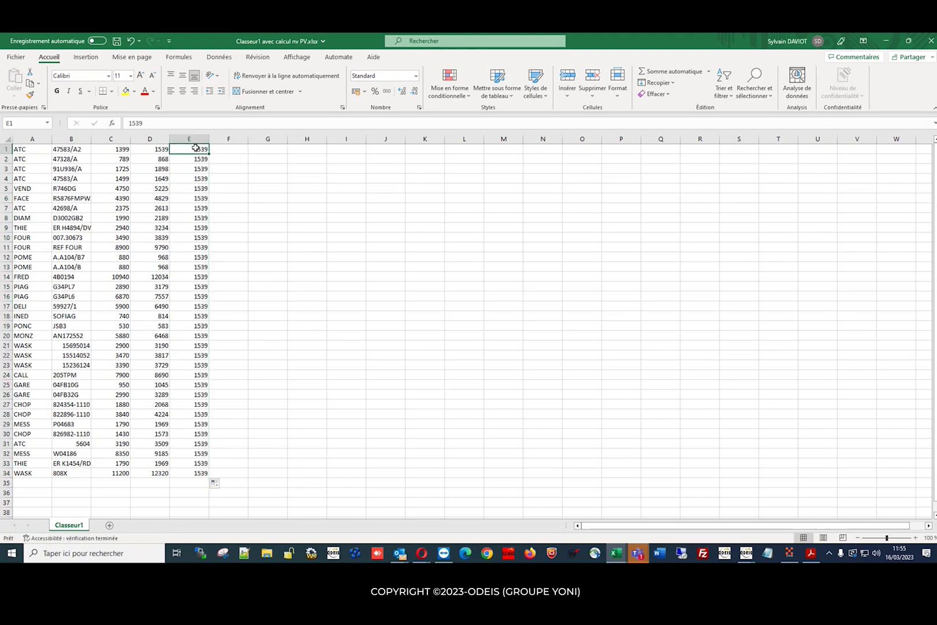
{"action": "left_click_drag", "start_coordinate": [203, 158], "coordinate": [201, 472]}
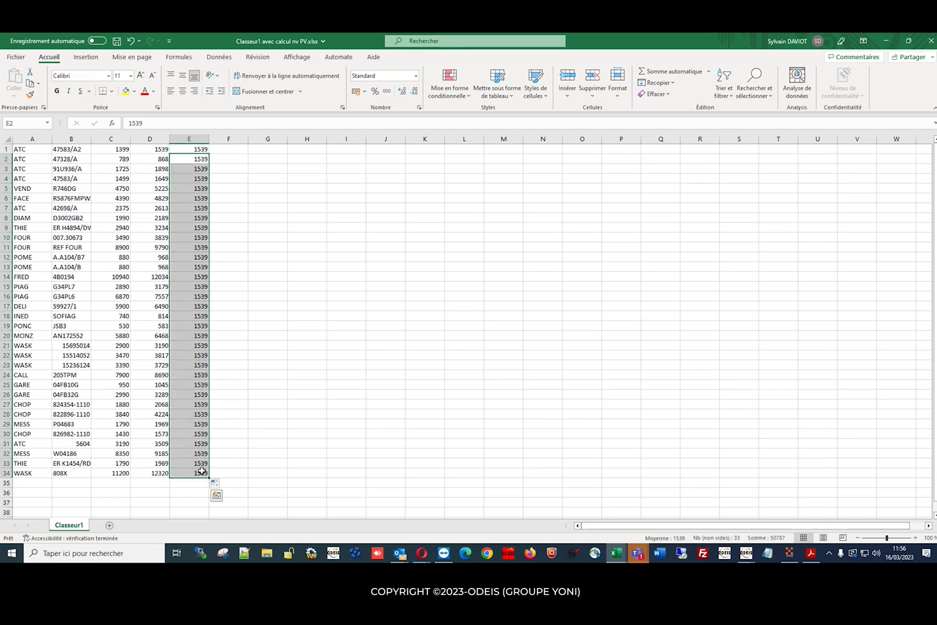
{"action": "key", "text": "Delete"}
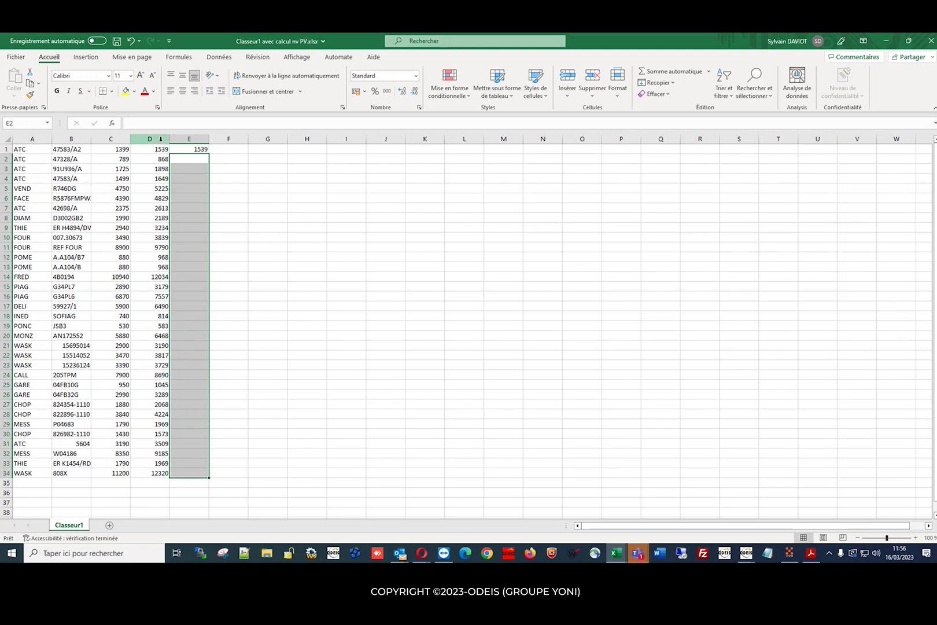
- Copy the whole of column D and paste it into column E as values only
{"action": "left_click", "coordinate": [161, 139]}
{"action": "right_click", "coordinate": [161, 139]}
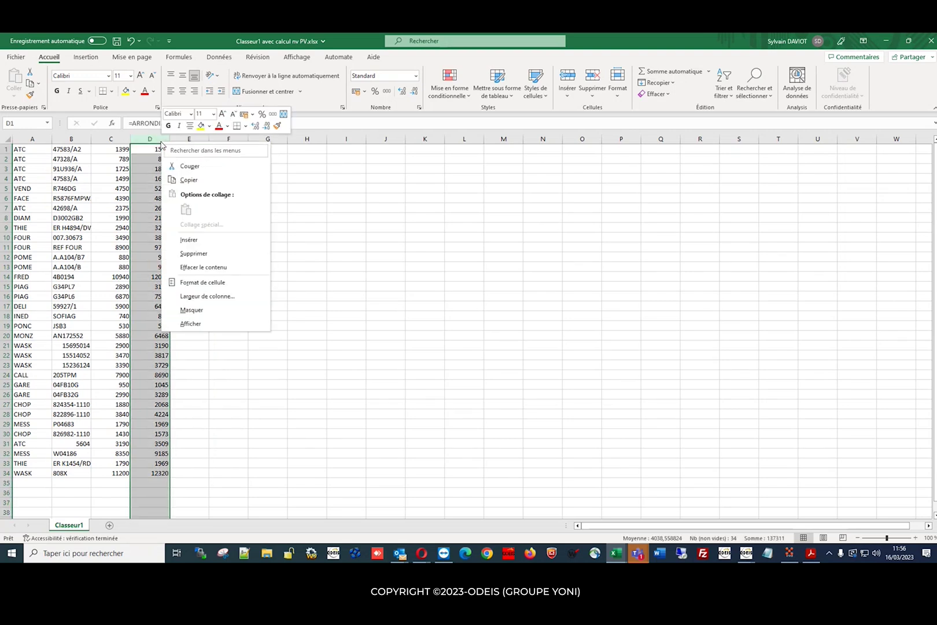
{"action": "left_click", "coordinate": [192, 180]}
{"action": "left_click", "coordinate": [198, 139]}
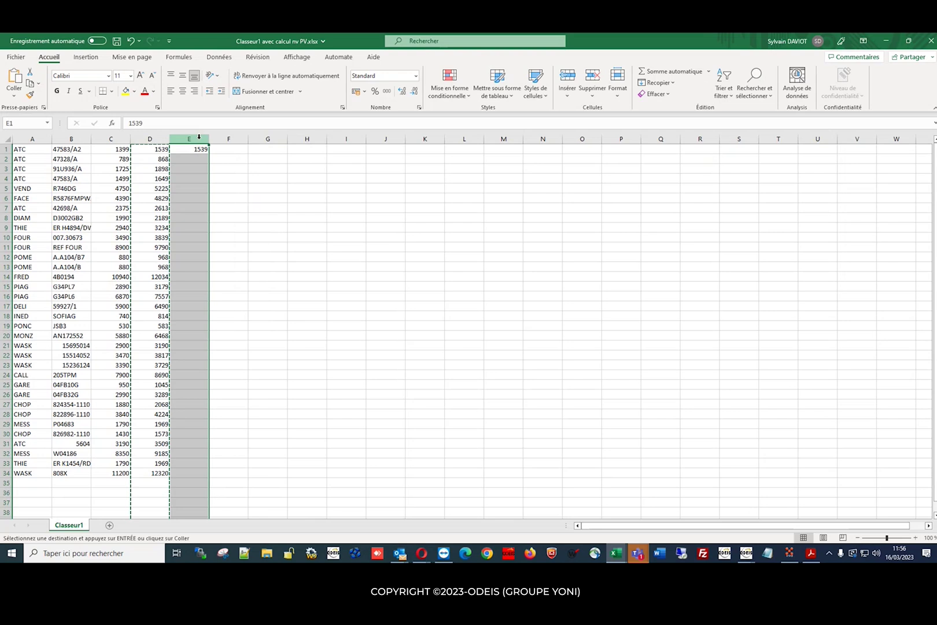
{"action": "right_click", "coordinate": [199, 138]}
{"action": "left_click", "coordinate": [238, 208]}
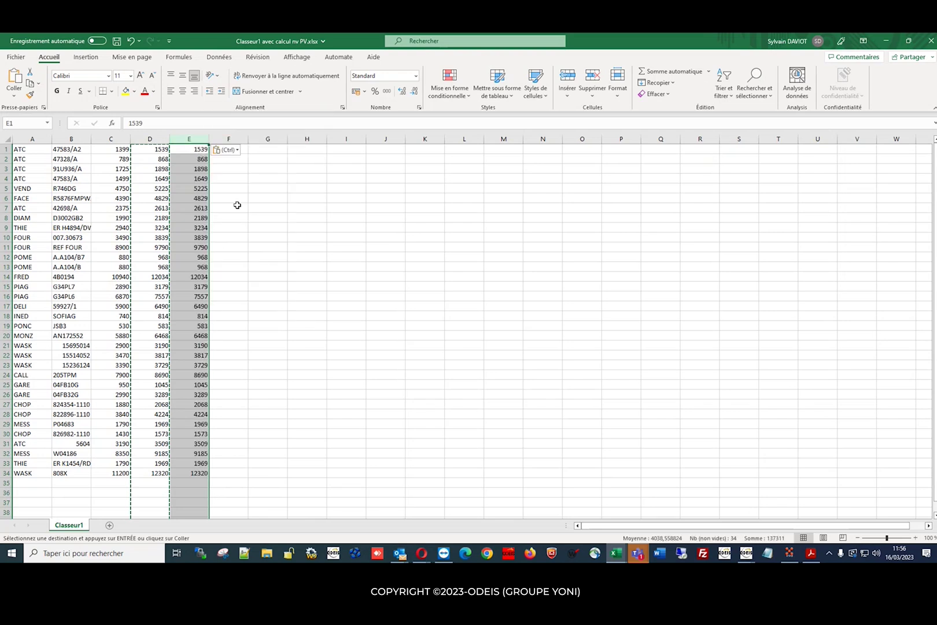
{"action": "left_click", "coordinate": [237, 206]}
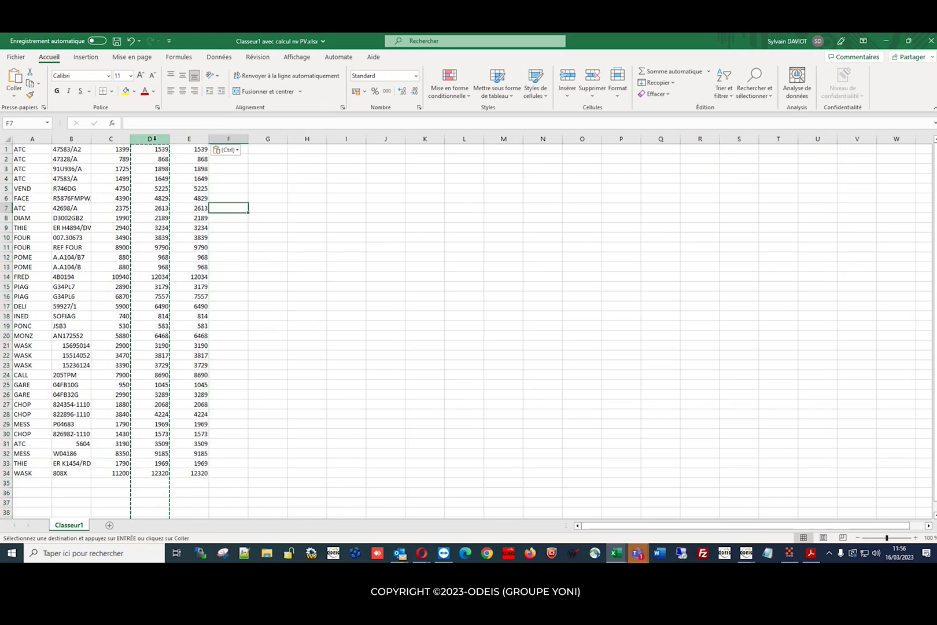
- Delete the original price column and the formula column, and check the supplier, reference and new price cells in row 1
{"action": "right_click", "coordinate": [121, 138]}
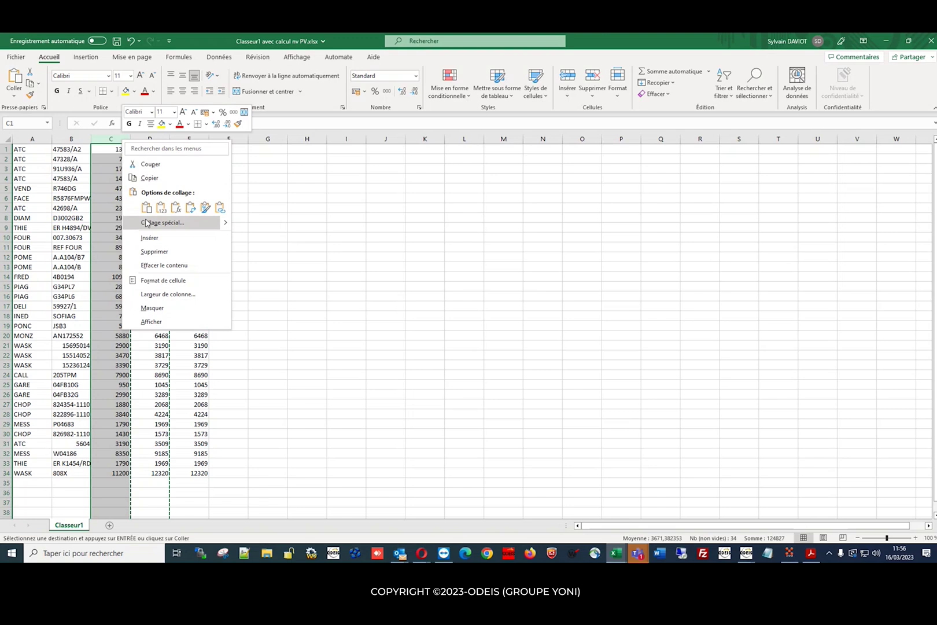
{"action": "left_click", "coordinate": [156, 251]}
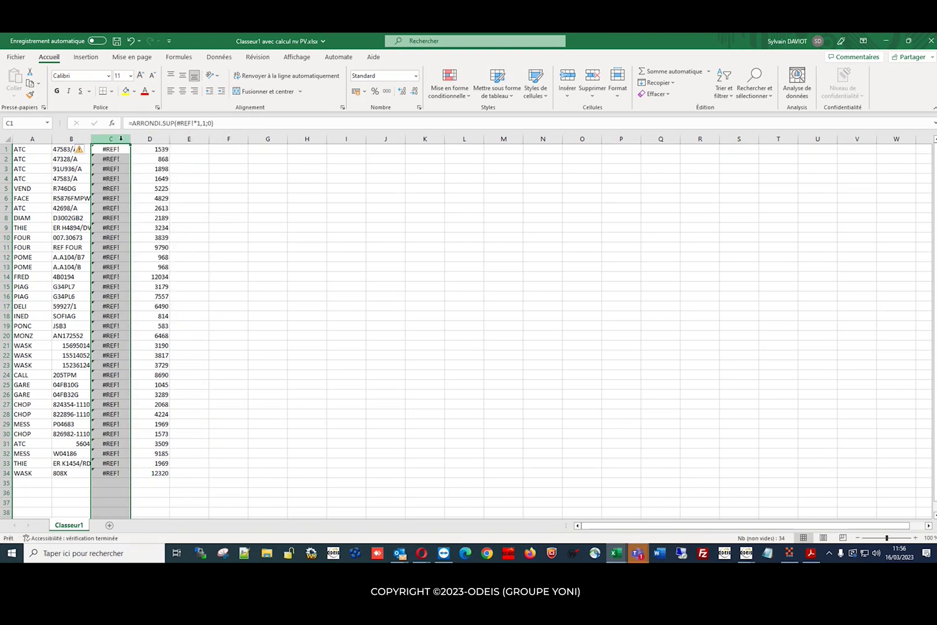
{"action": "right_click", "coordinate": [121, 140]}
{"action": "left_click", "coordinate": [159, 252]}
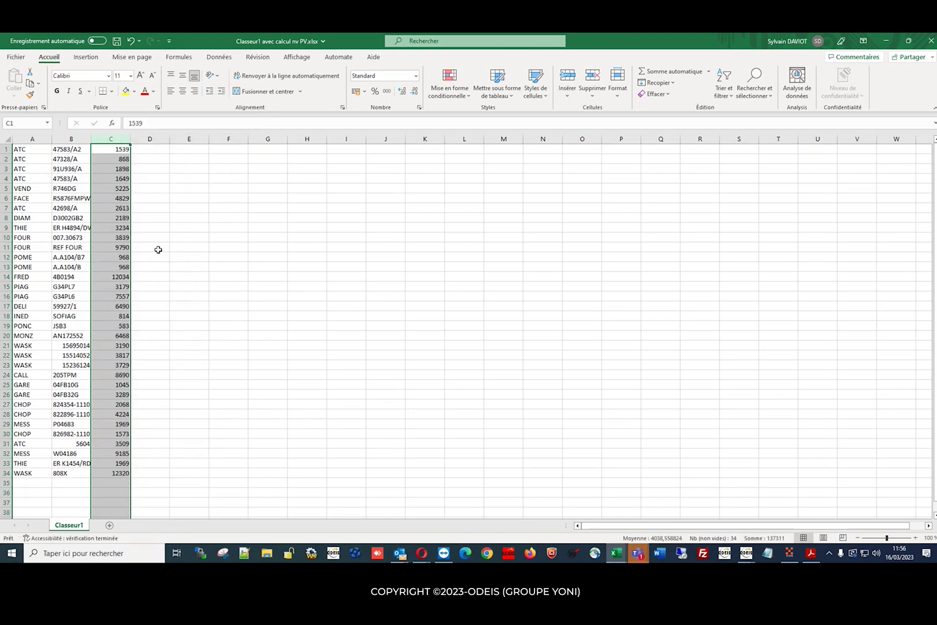
{"action": "left_click", "coordinate": [172, 257]}
{"action": "left_click", "coordinate": [210, 267]}
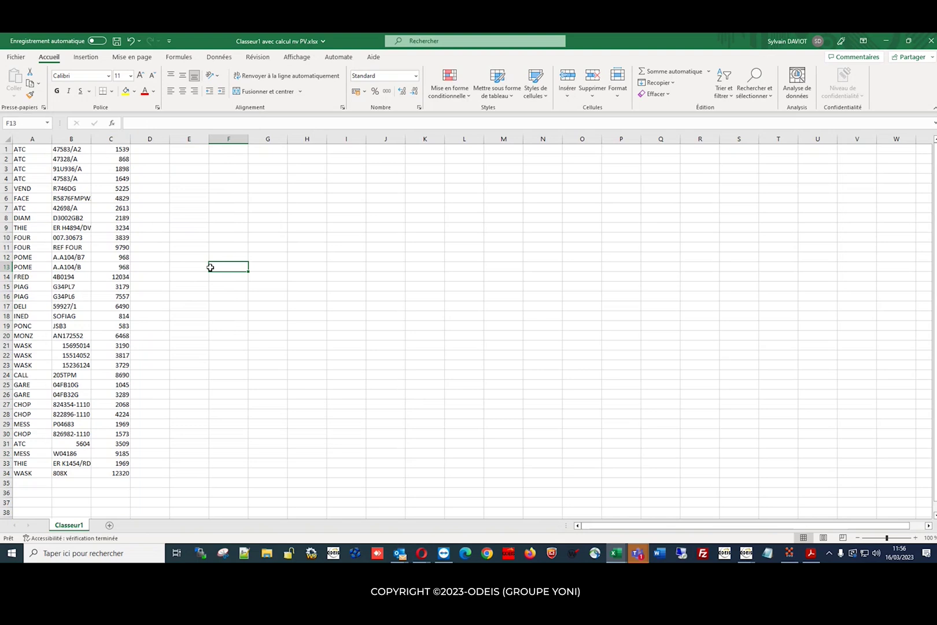
{"action": "left_click", "coordinate": [37, 150]}
{"action": "left_click", "coordinate": [62, 150]}
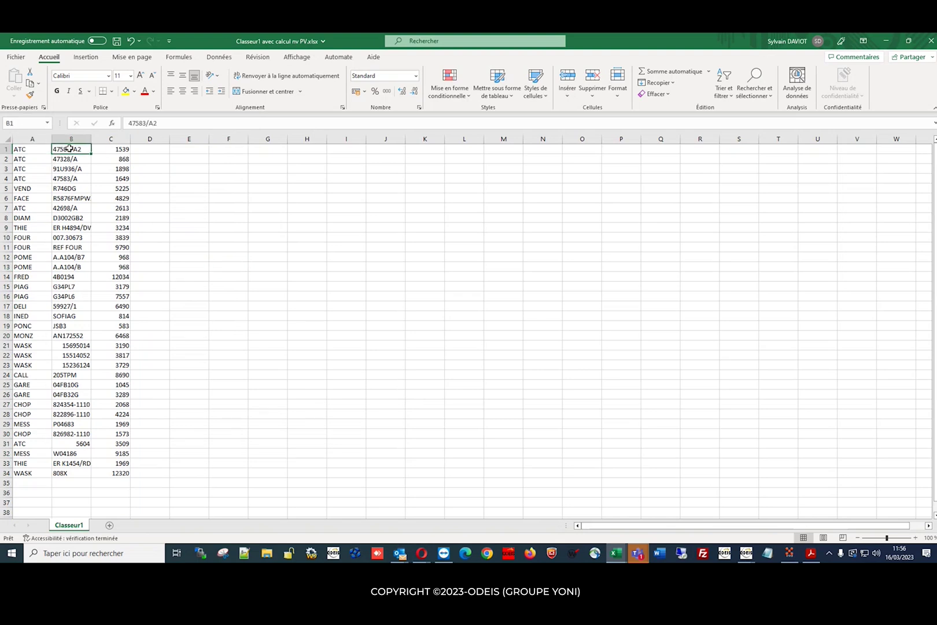
{"action": "left_click", "coordinate": [120, 149]}
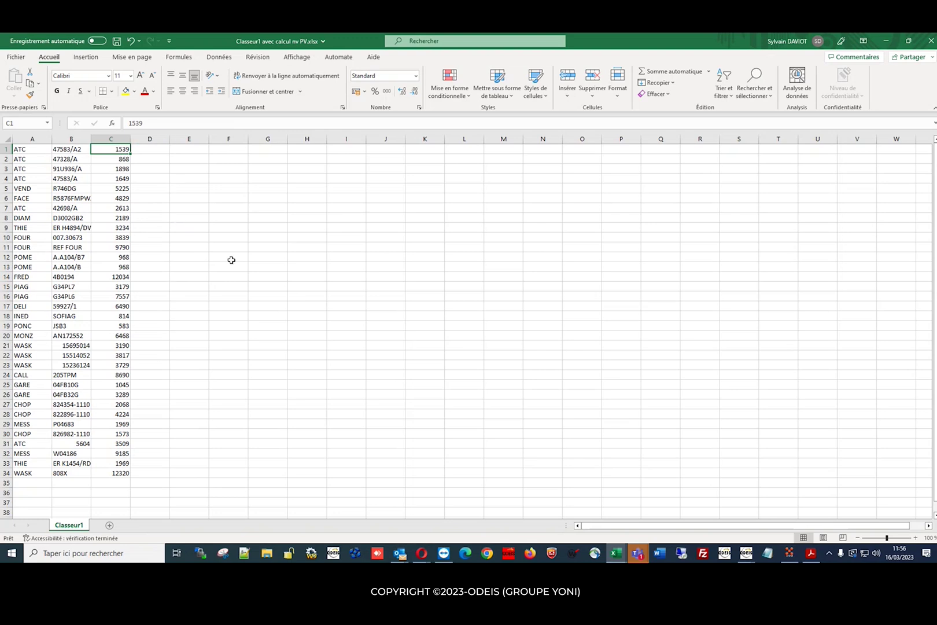
{"action": "left_click", "coordinate": [234, 176]}
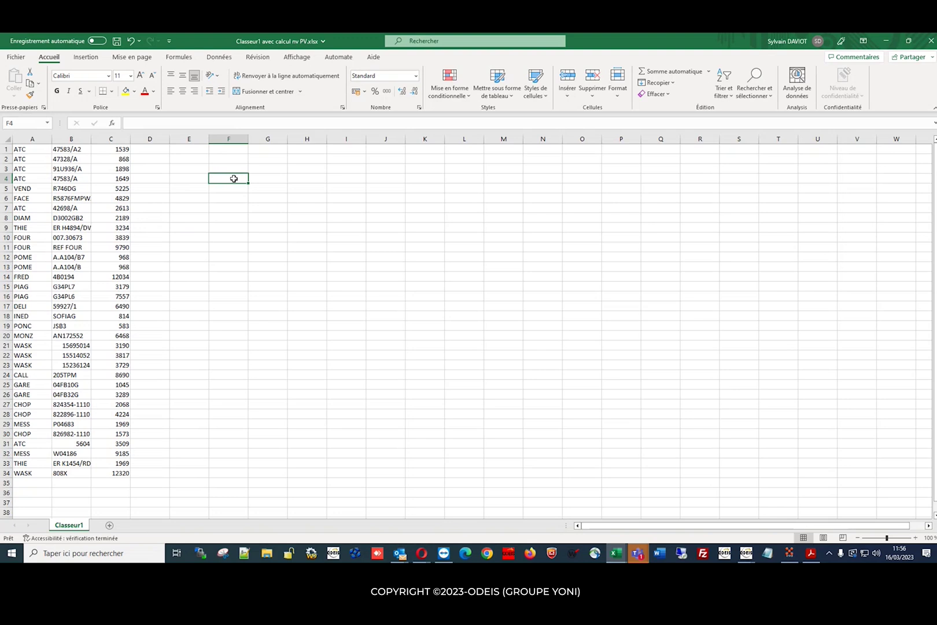
- Save the workbook to the Desktop as Classeur1 avec calcul nv PV.csv in CSV (séparateur : point-virgule) format
{"action": "left_click", "coordinate": [17, 58]}
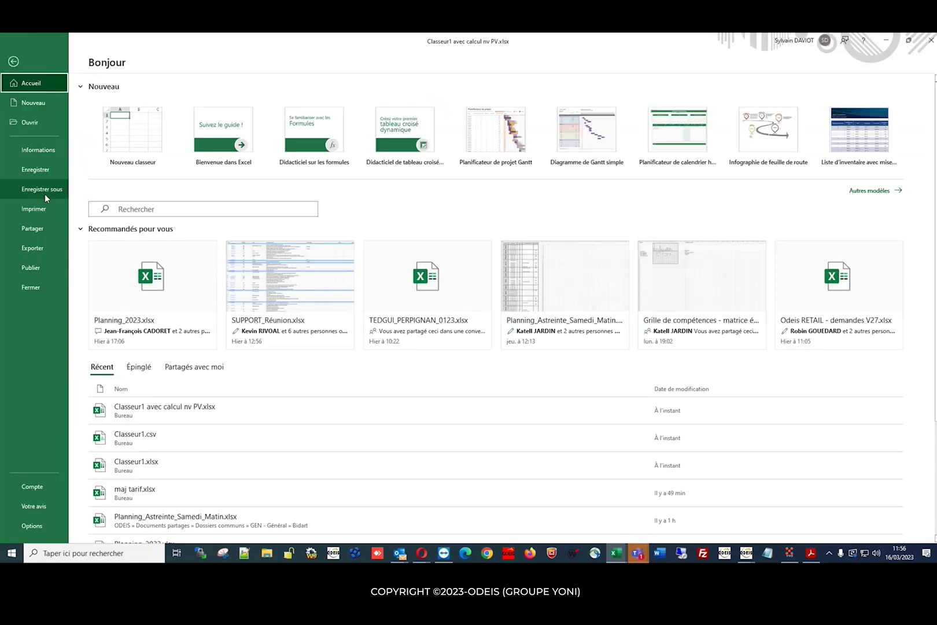
{"action": "left_click", "coordinate": [45, 194]}
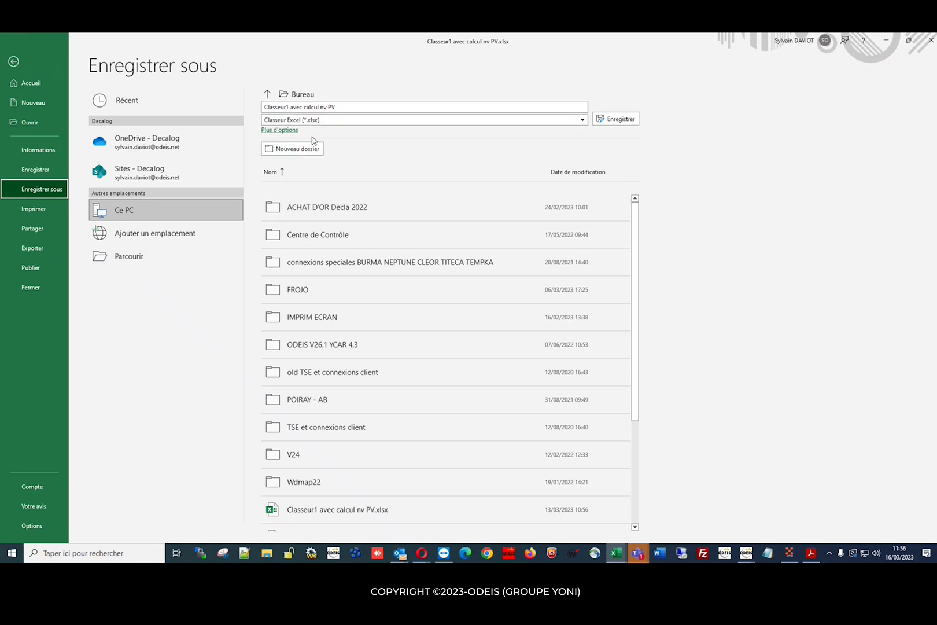
{"action": "left_click", "coordinate": [122, 255]}
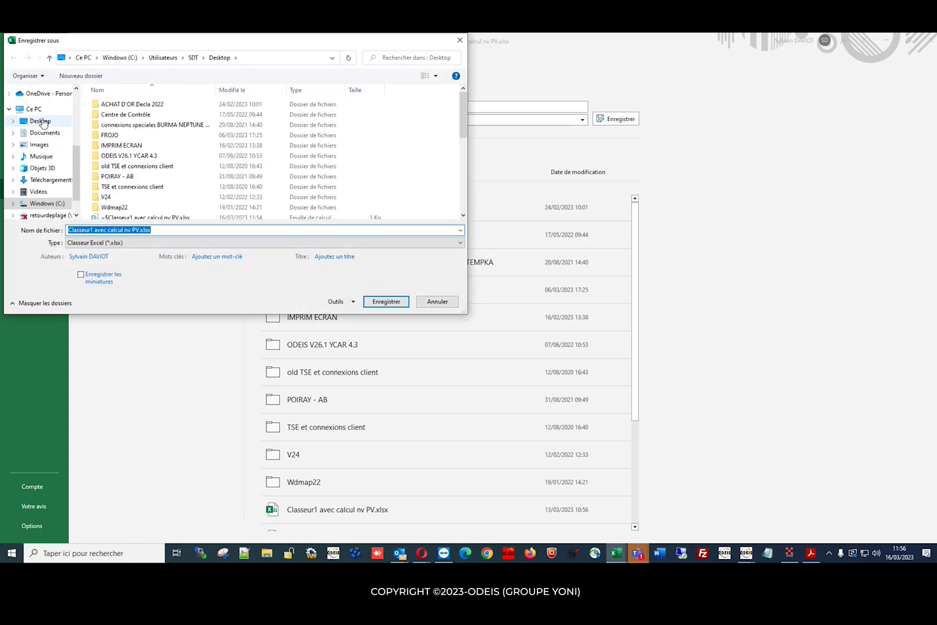
{"action": "left_click", "coordinate": [41, 121]}
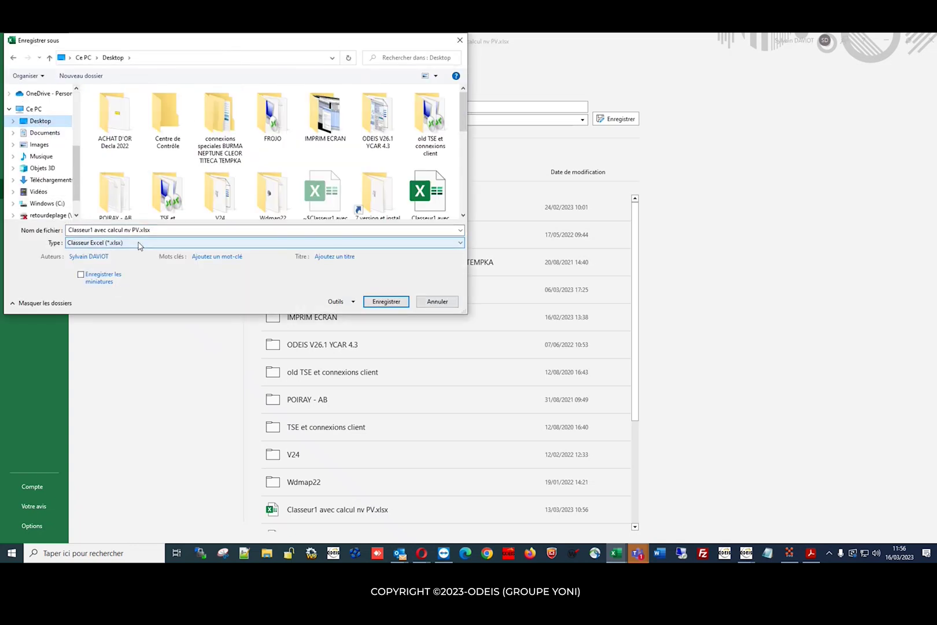
{"action": "left_click", "coordinate": [139, 244]}
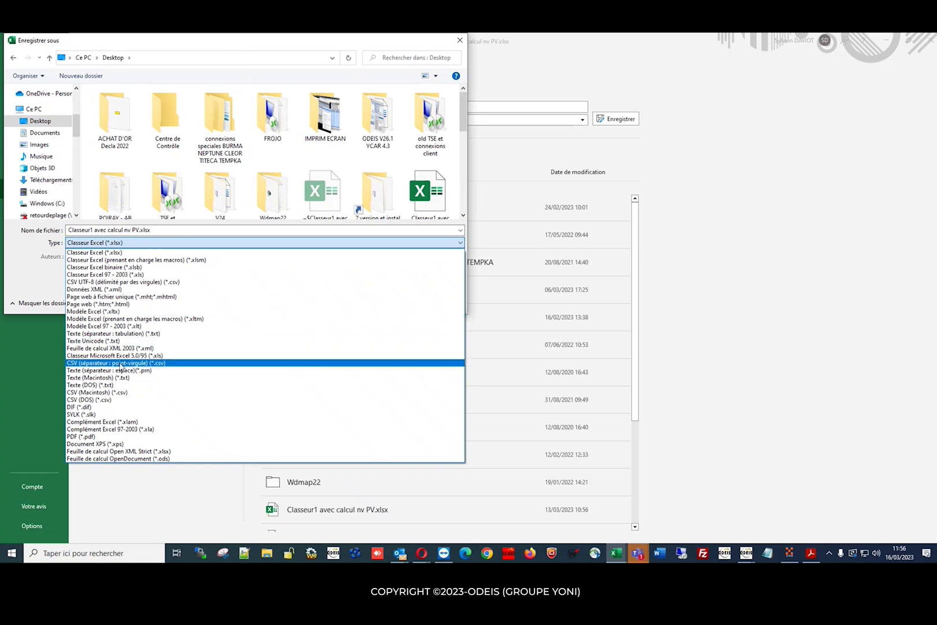
{"action": "left_click", "coordinate": [120, 362]}
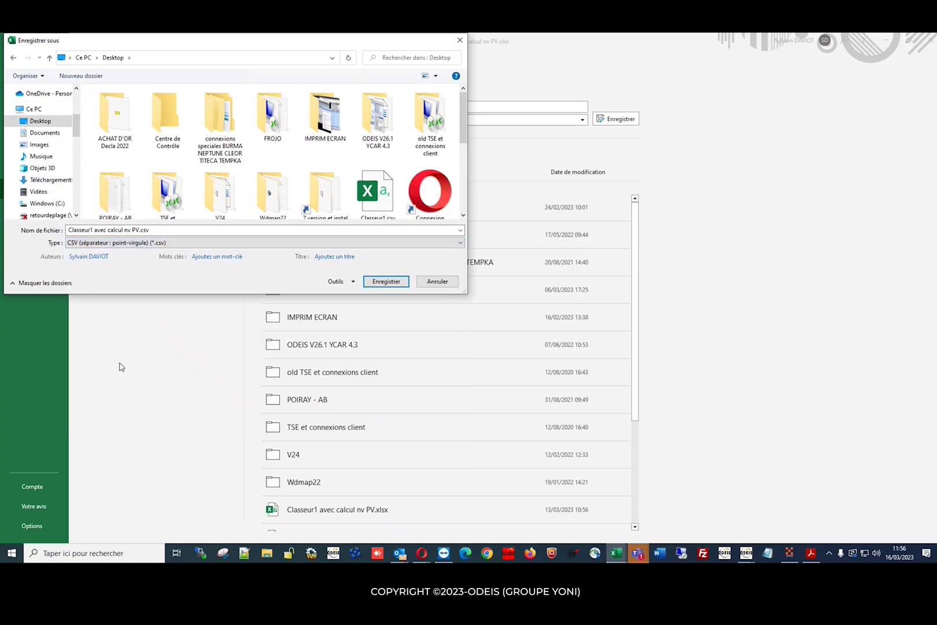
{"action": "left_click", "coordinate": [389, 282]}
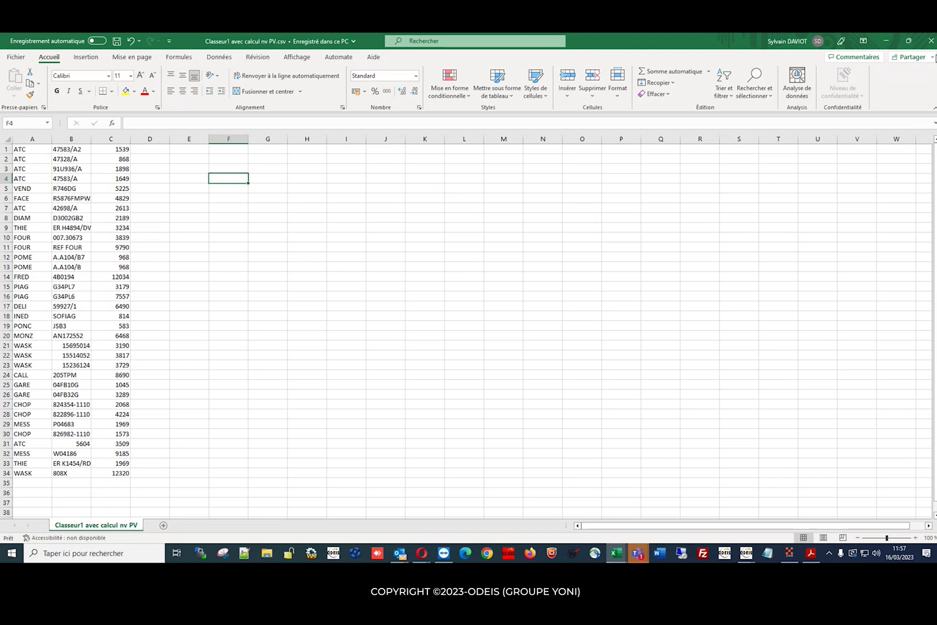
- Close the workbook, switch to ODEIS, and try to import Classeur1 avec calcul nv PV.csv from the Desktop with supplier code ALBA filled in
{"action": "left_click", "coordinate": [930, 41]}
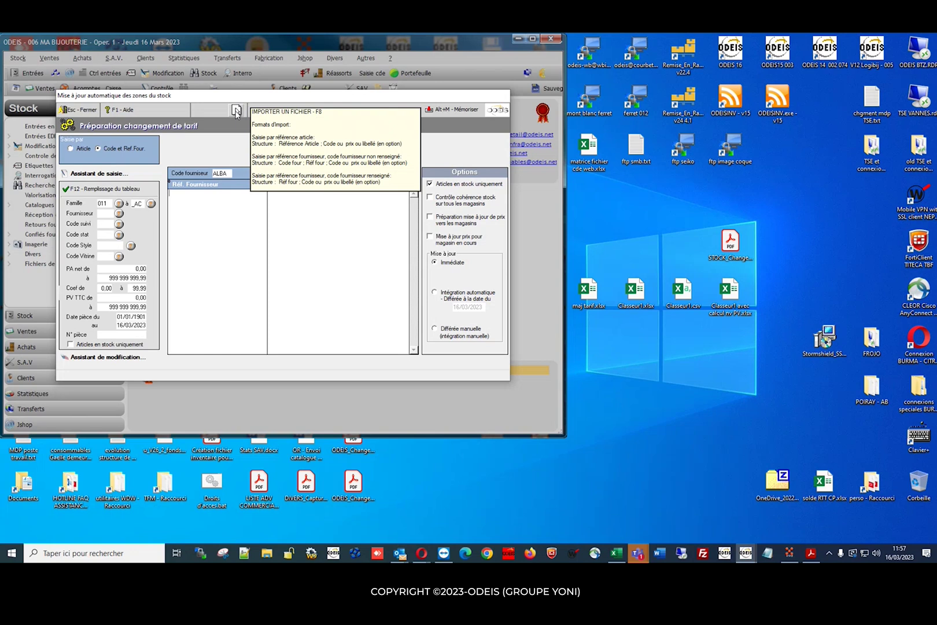
{"action": "left_click", "coordinate": [236, 111]}
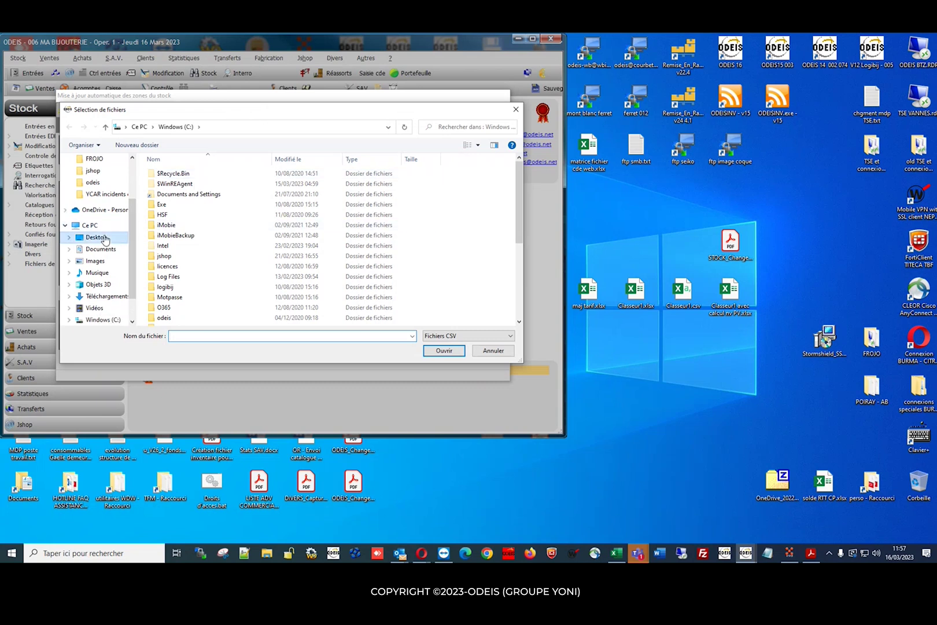
{"action": "left_click", "coordinate": [96, 237]}
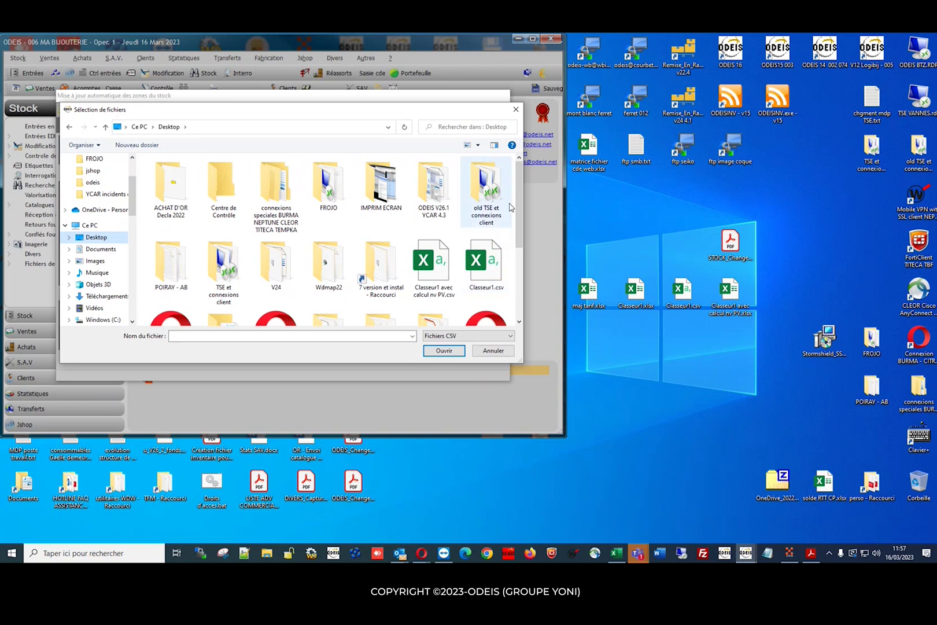
{"action": "left_click", "coordinate": [443, 269]}
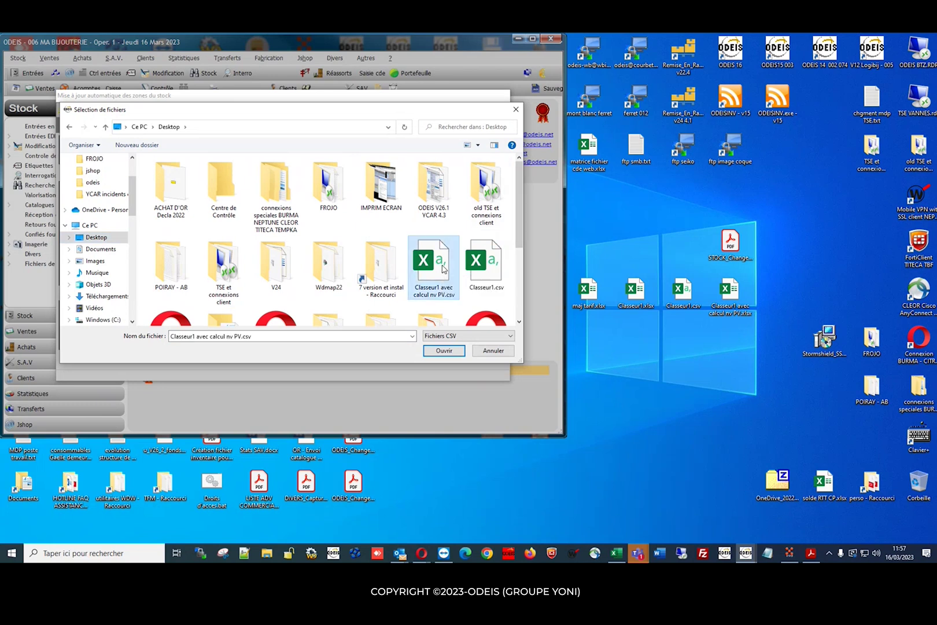
{"action": "left_click", "coordinate": [449, 353]}
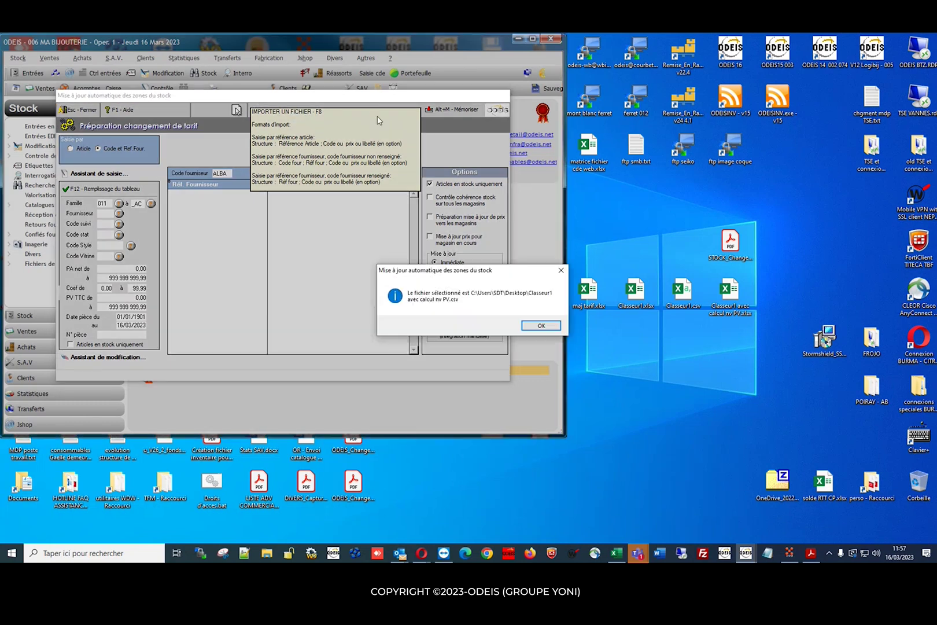
{"action": "left_click", "coordinate": [541, 326]}
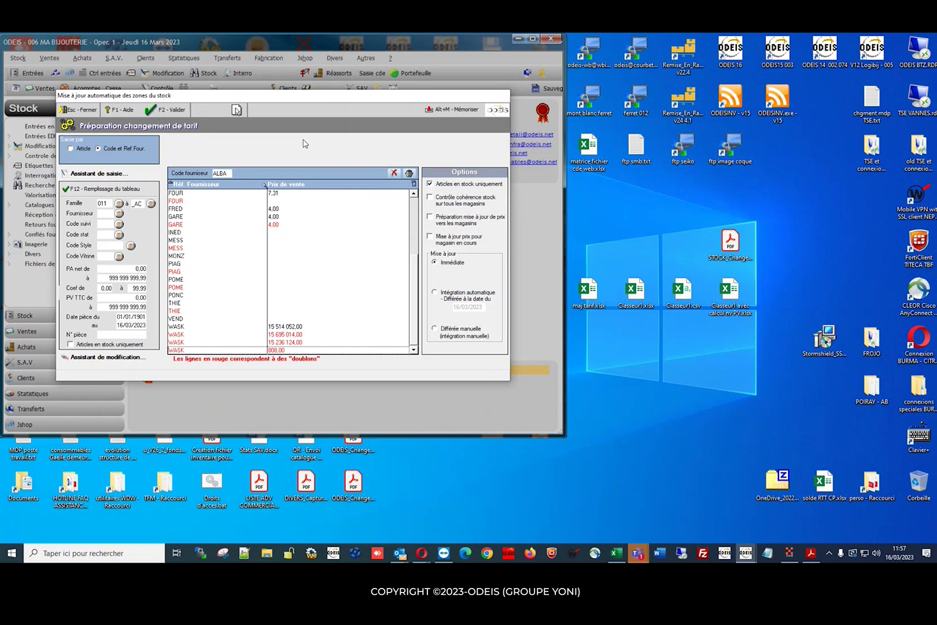
{"action": "left_click", "coordinate": [81, 110]}
- Open Classeur1 avec calcul nv PV.csv from the desktop to check its supplier, reference and price columns, and close it
{"action": "left_click_drag", "start_coordinate": [455, 40], "coordinate": [597, 94]}
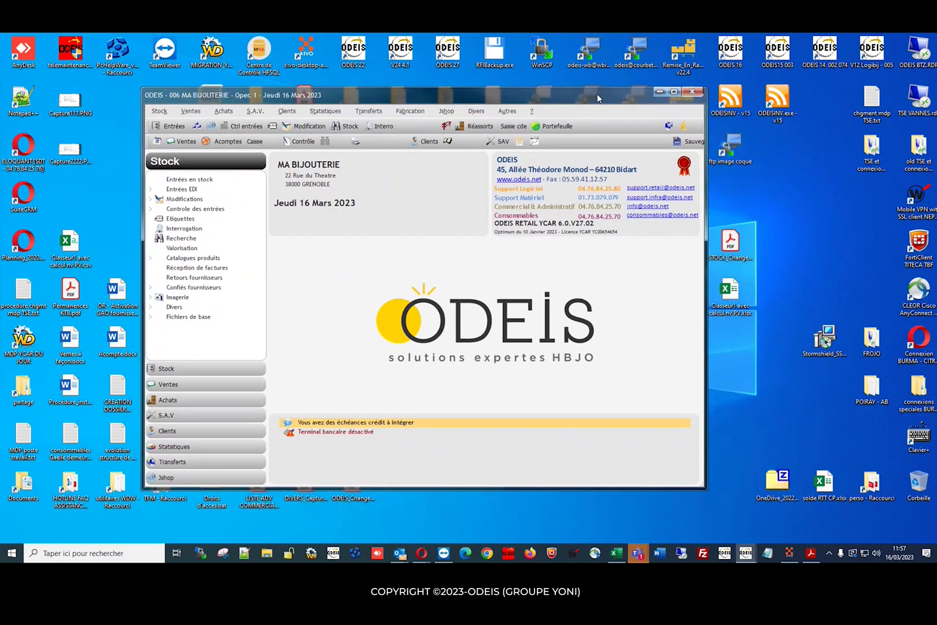
{"action": "double_click", "coordinate": [69, 253]}
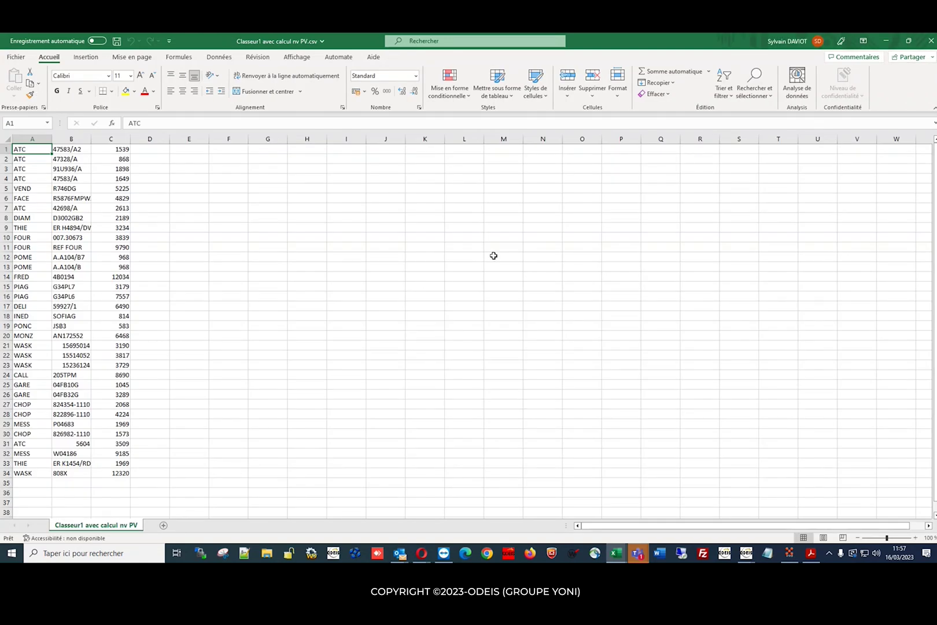
{"action": "left_click", "coordinate": [931, 43]}
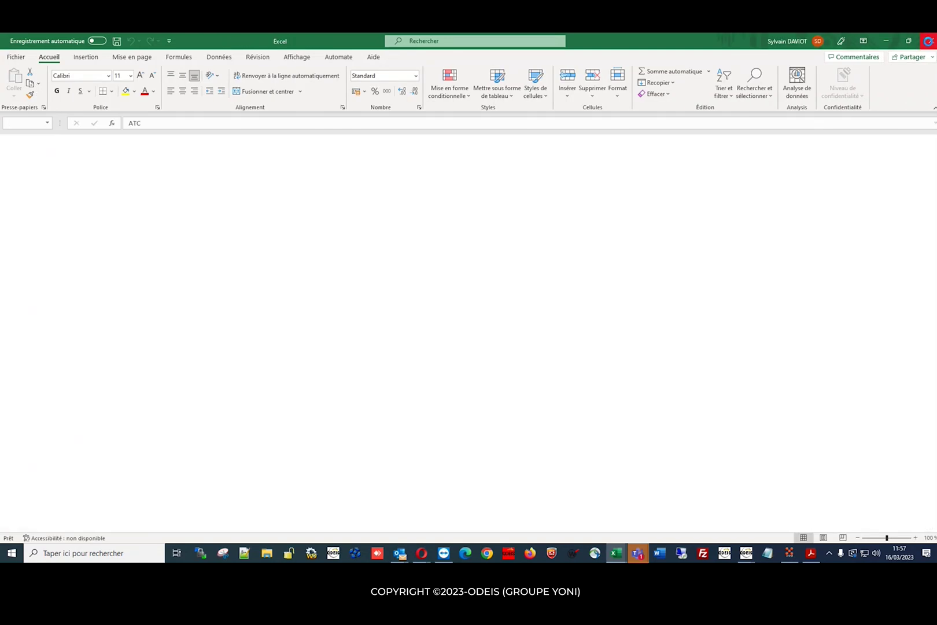
{"action": "left_click", "coordinate": [928, 41]}
- Open a new price change preparation in ODEIS and import Classeur1 avec calcul nv PV.csv from the Desktop with the supplier code left blank
{"action": "left_click", "coordinate": [159, 111]}
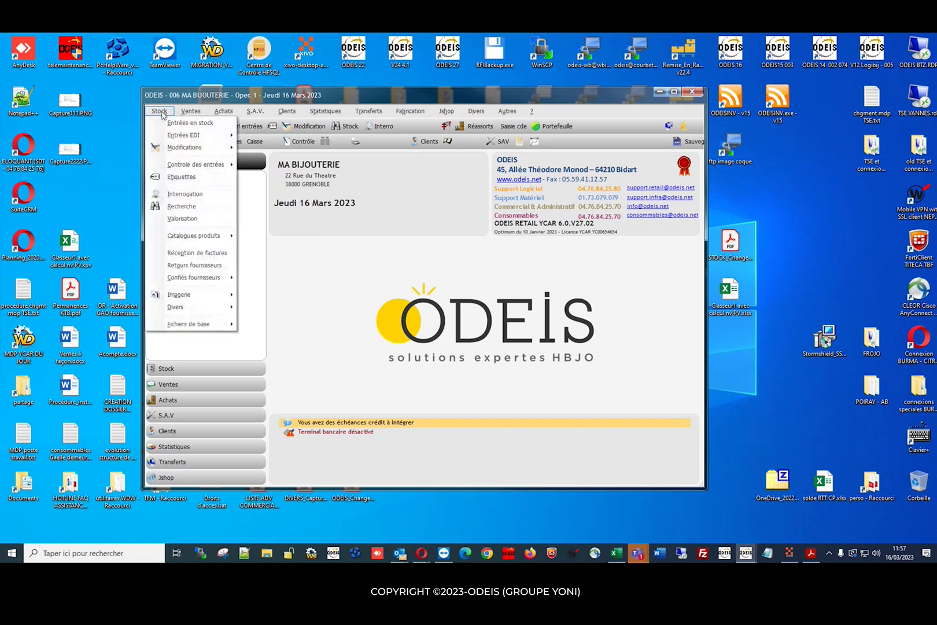
{"action": "mouse_move", "coordinate": [183, 150]}
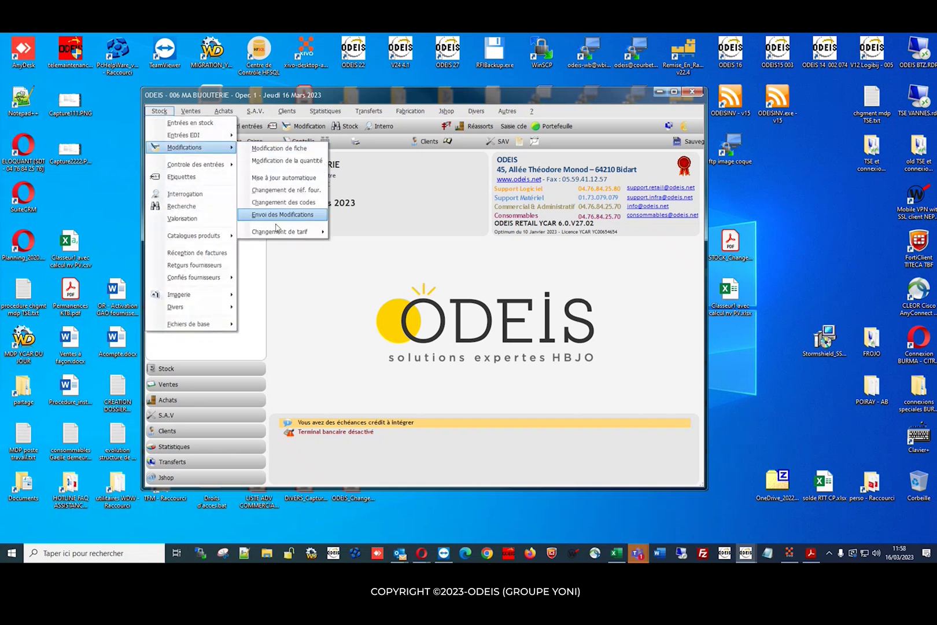
{"action": "mouse_move", "coordinate": [283, 233]}
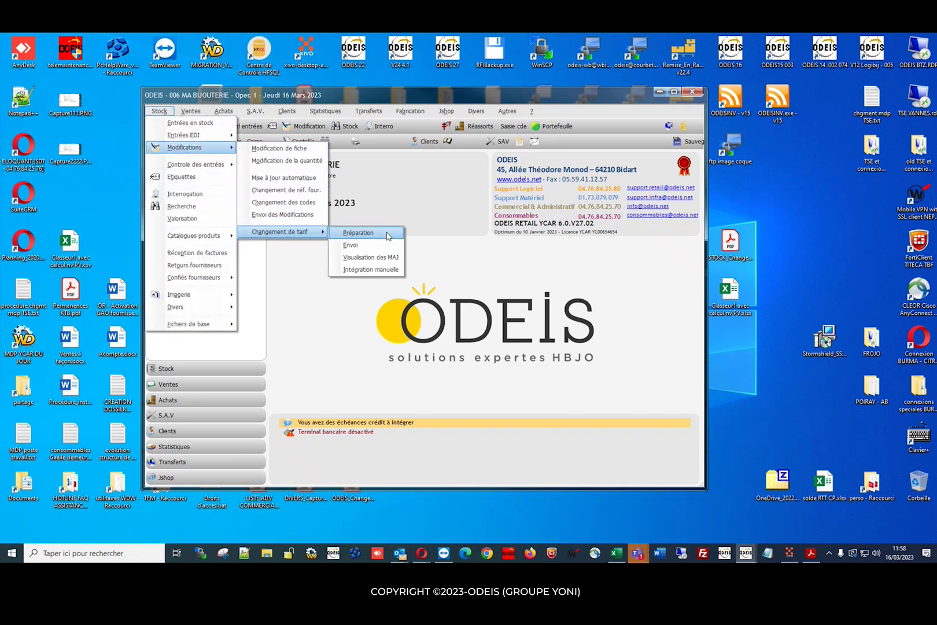
{"action": "left_click", "coordinate": [388, 235]}
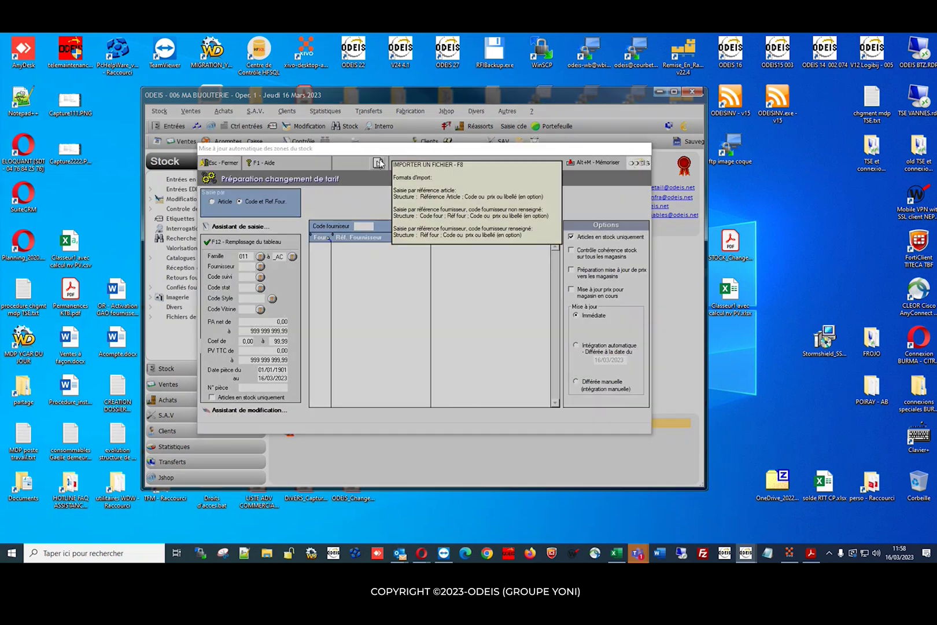
{"action": "left_click", "coordinate": [379, 163]}
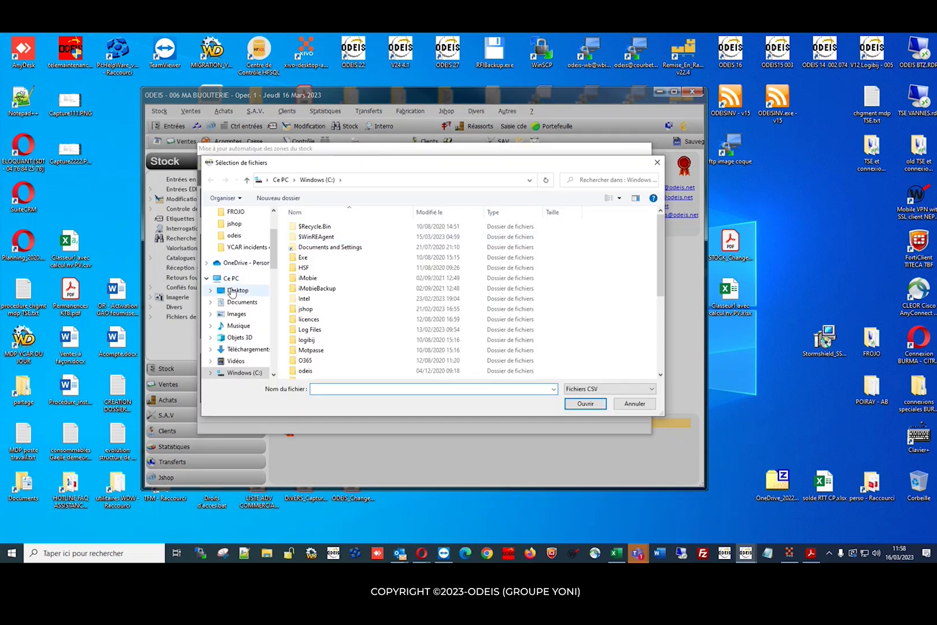
{"action": "left_click", "coordinate": [232, 291]}
{"action": "left_click", "coordinate": [578, 320]}
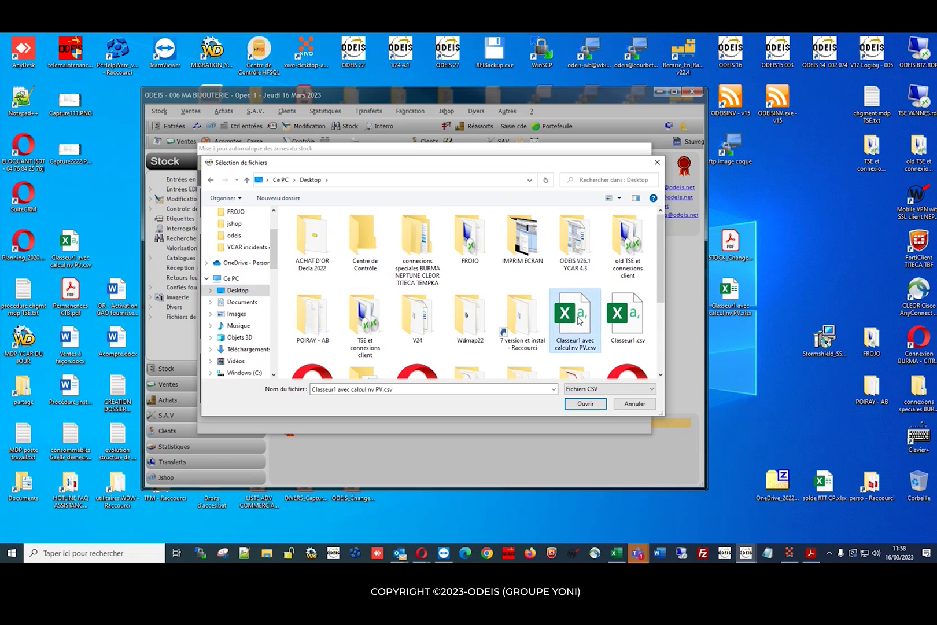
{"action": "left_click", "coordinate": [586, 403]}
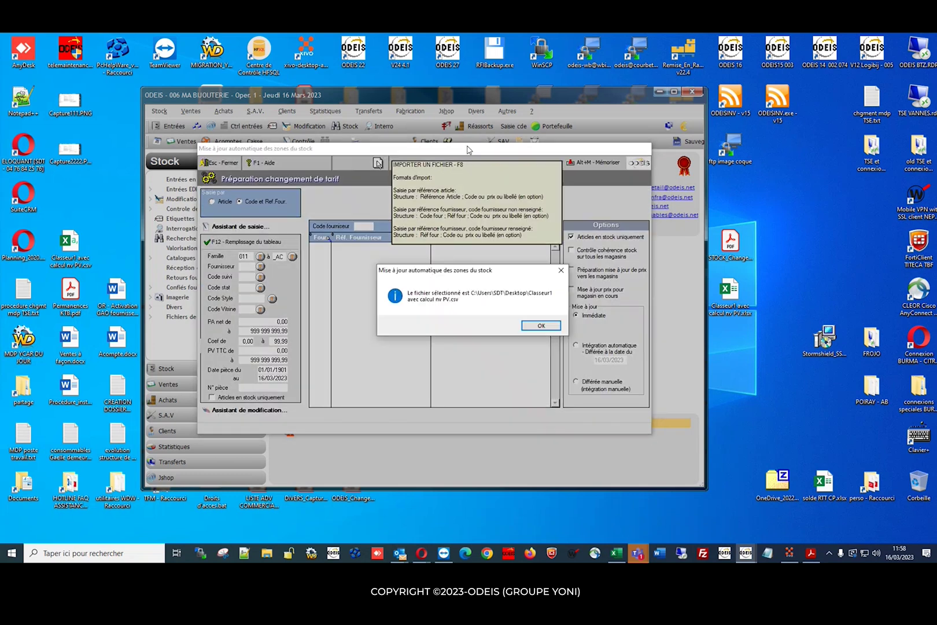
{"action": "left_click", "coordinate": [541, 325]}
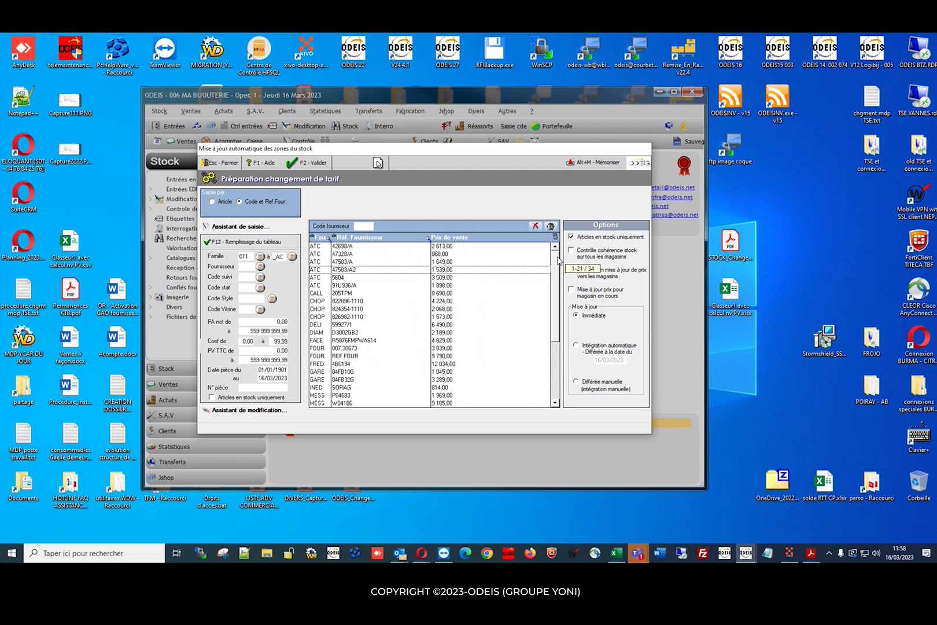
- Enable the price update for the current store, validate the price change without generating new labels, and close the preparation
{"action": "mouse_move", "coordinate": [559, 260]}
{"action": "left_mouse_down"}
{"action": "mouse_move", "coordinate": [559, 330]}
{"action": "mouse_move", "coordinate": [557, 259]}
{"action": "left_mouse_up"}
{"action": "left_click", "coordinate": [607, 290]}
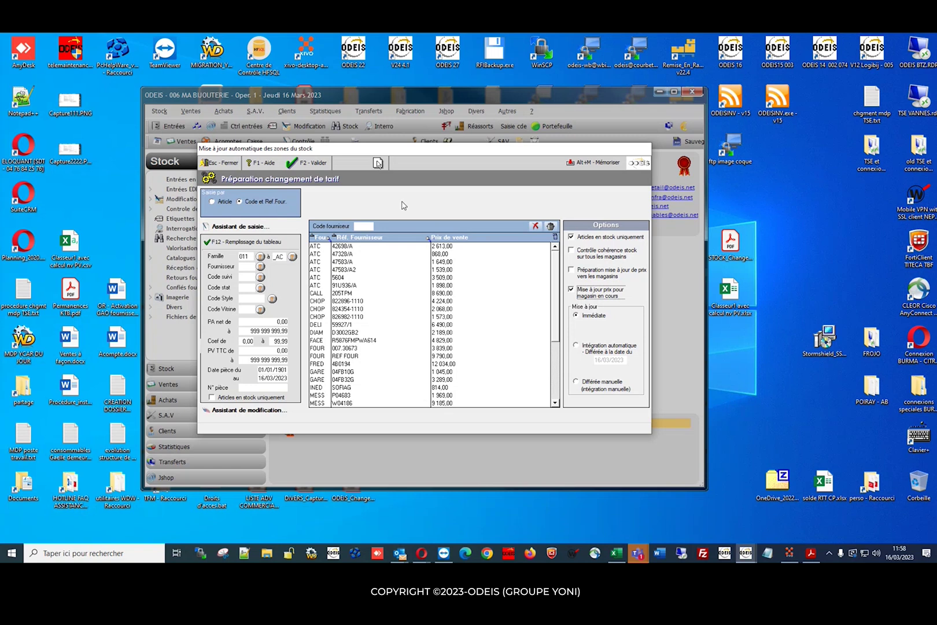
{"action": "left_click", "coordinate": [321, 166]}
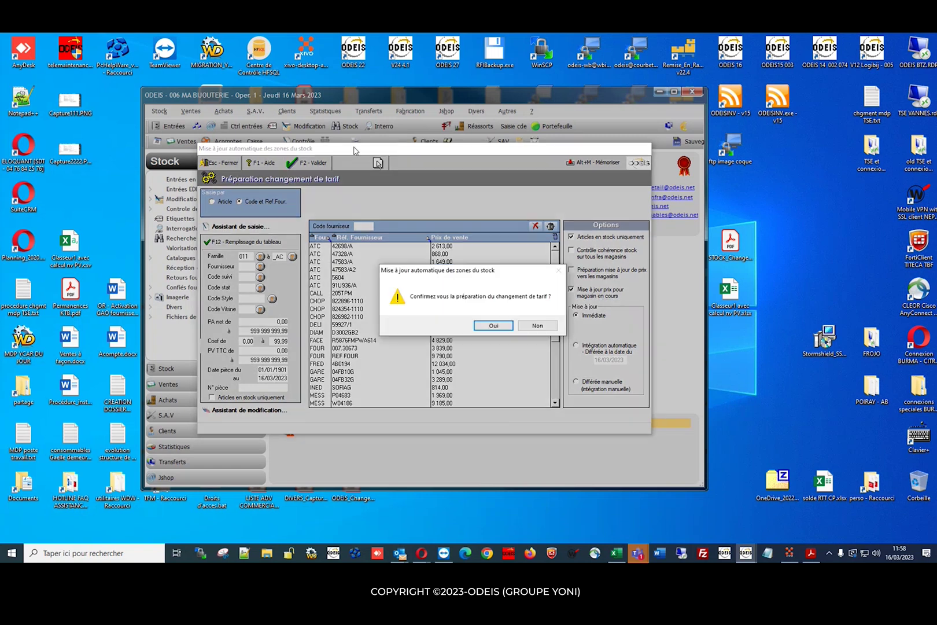
{"action": "left_click", "coordinate": [493, 325]}
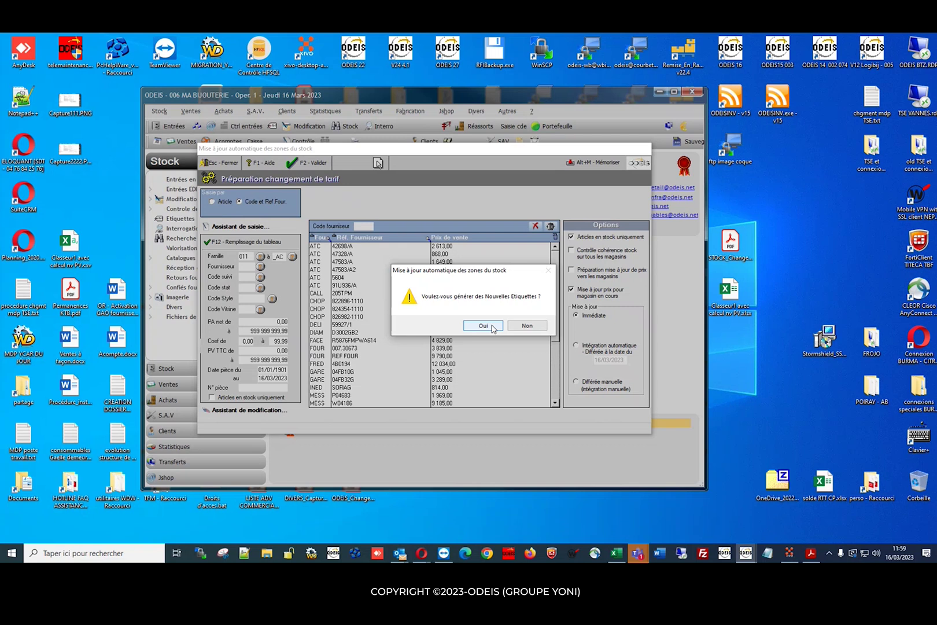
{"action": "left_click", "coordinate": [527, 326]}
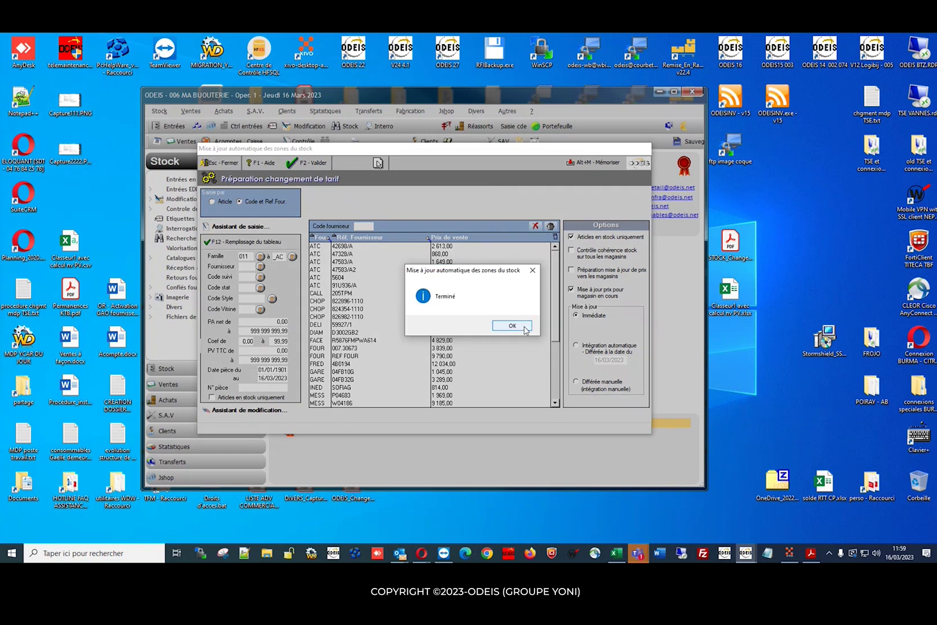
{"action": "left_click", "coordinate": [513, 325]}
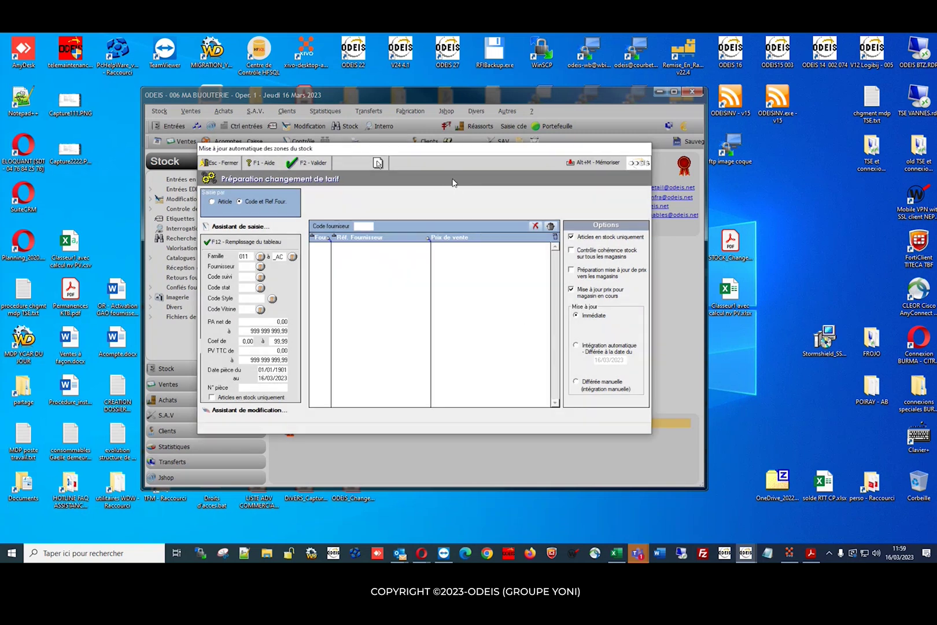
{"action": "left_click", "coordinate": [223, 163]}
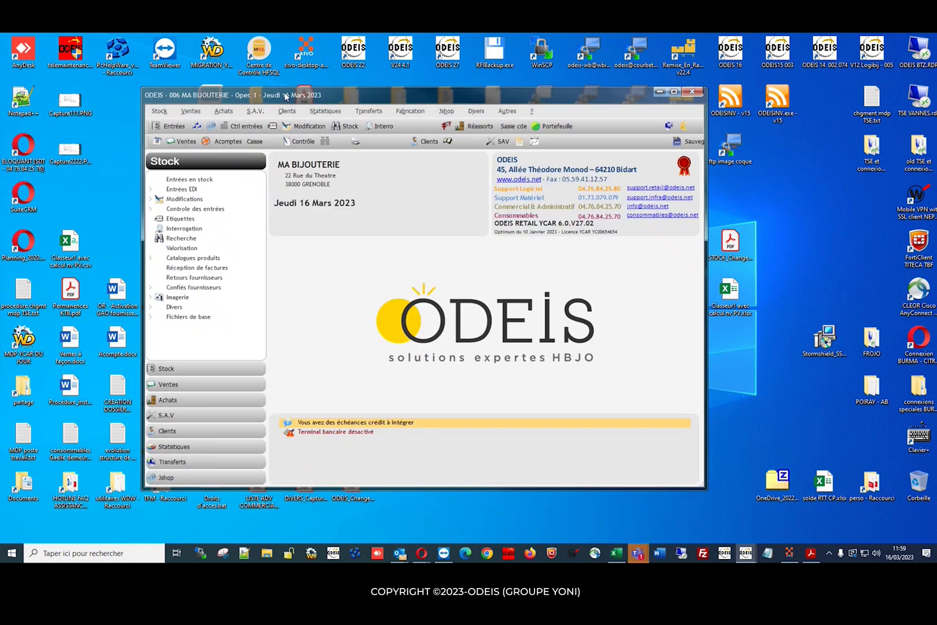
- Search the stock for supplier ATC with supplier reference 5604
{"action": "left_click", "coordinate": [188, 238]}
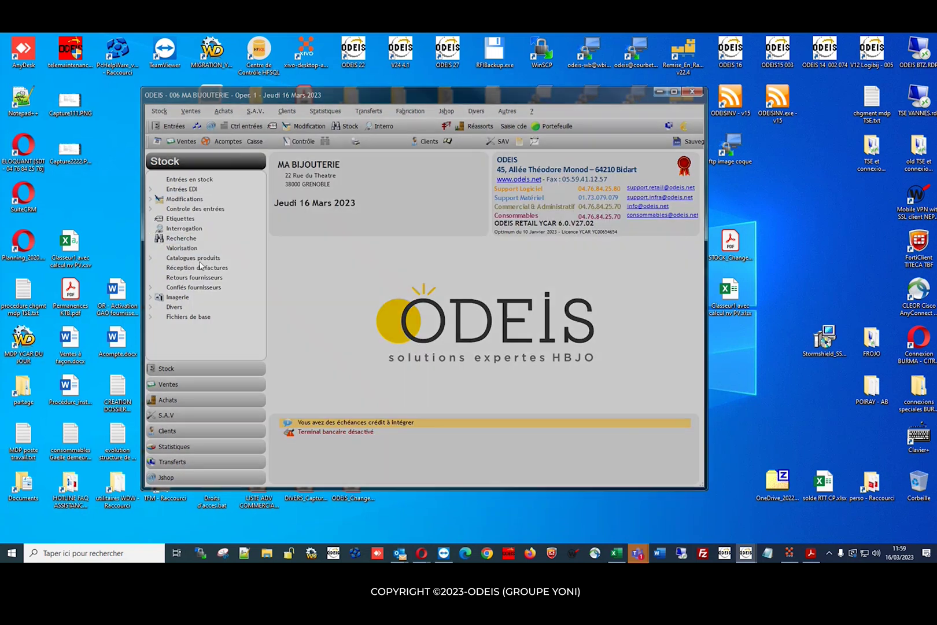
{"action": "left_click", "coordinate": [331, 220]}
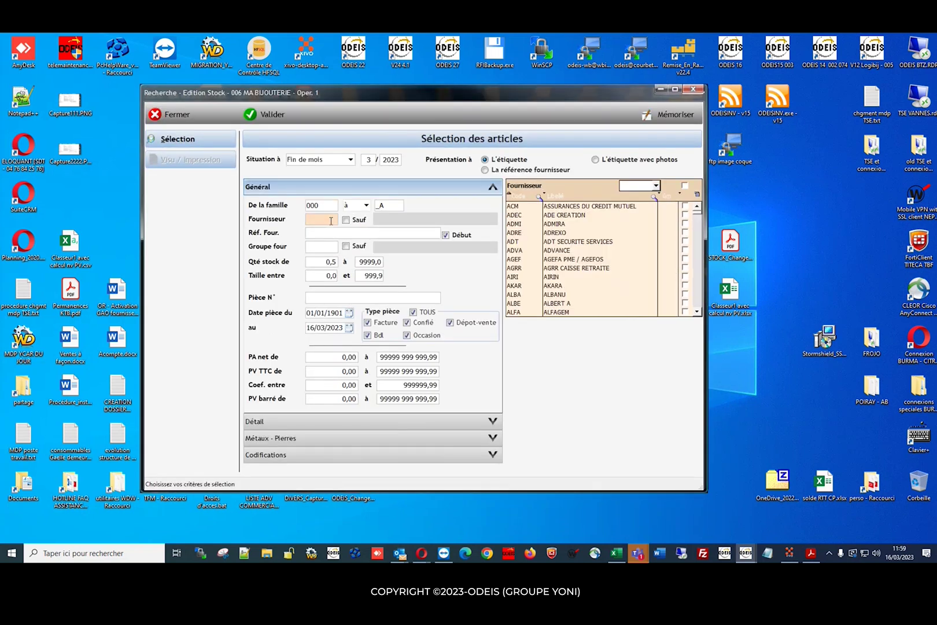
{"action": "type", "text": "ATC"}
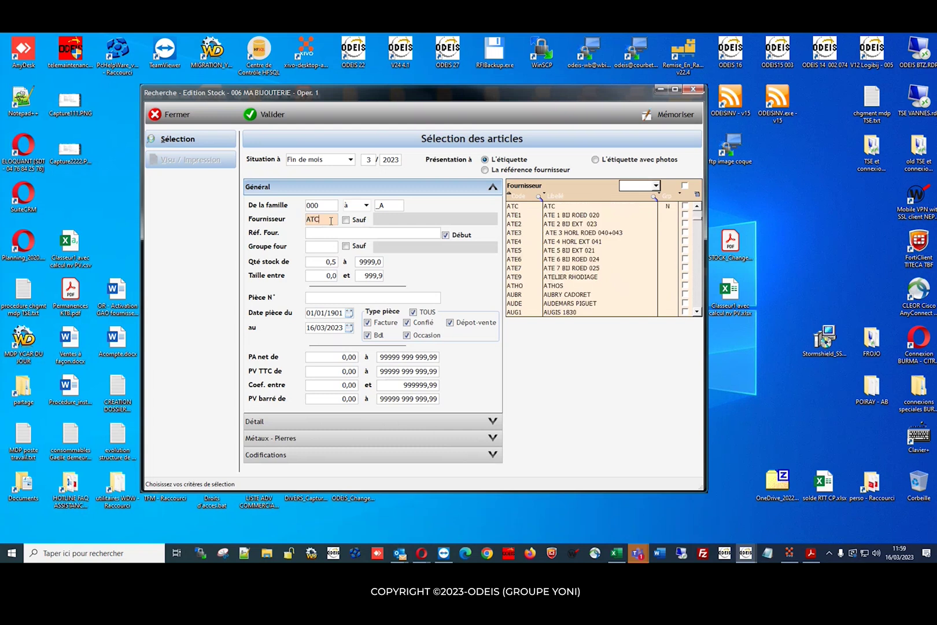
{"action": "left_click", "coordinate": [326, 232]}
{"action": "type", "text": "5"}
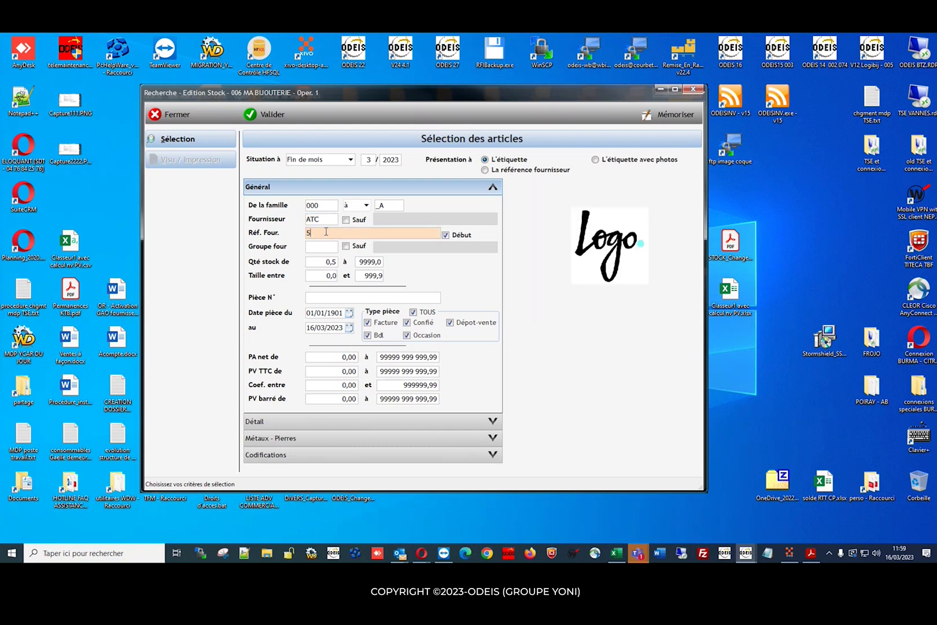
{"action": "type", "text": "604"}
{"action": "left_click", "coordinate": [268, 118]}
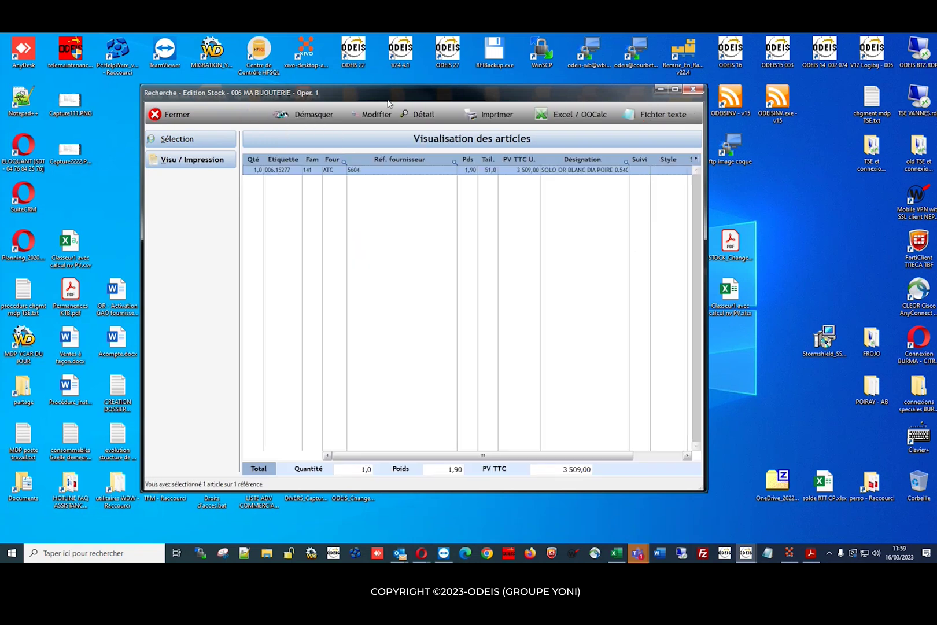
- Open the stock record of article 5604, examine its selling price and modification history, and close the record and the search
{"action": "double_click", "coordinate": [389, 170]}
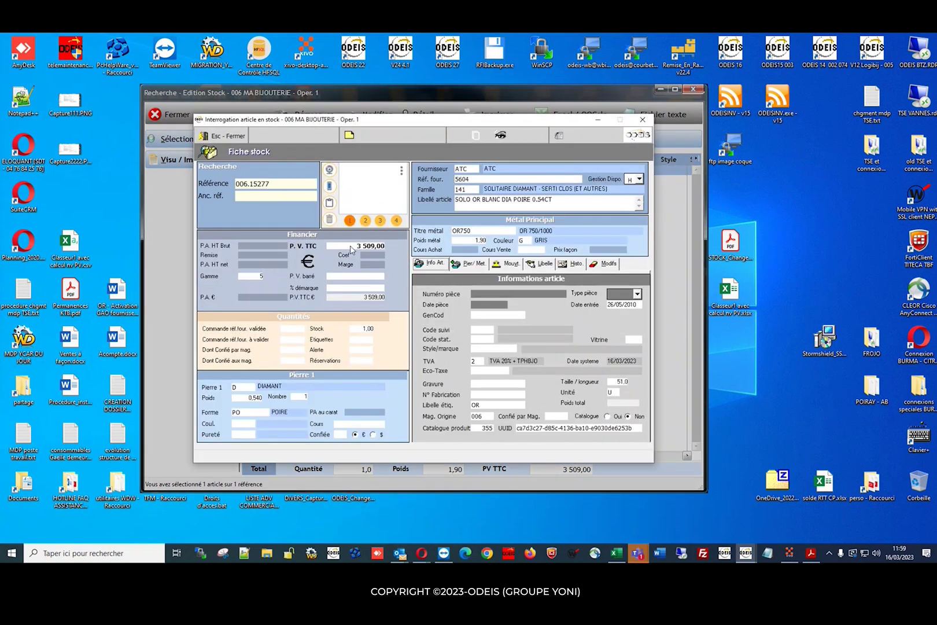
{"action": "left_click", "coordinate": [605, 265]}
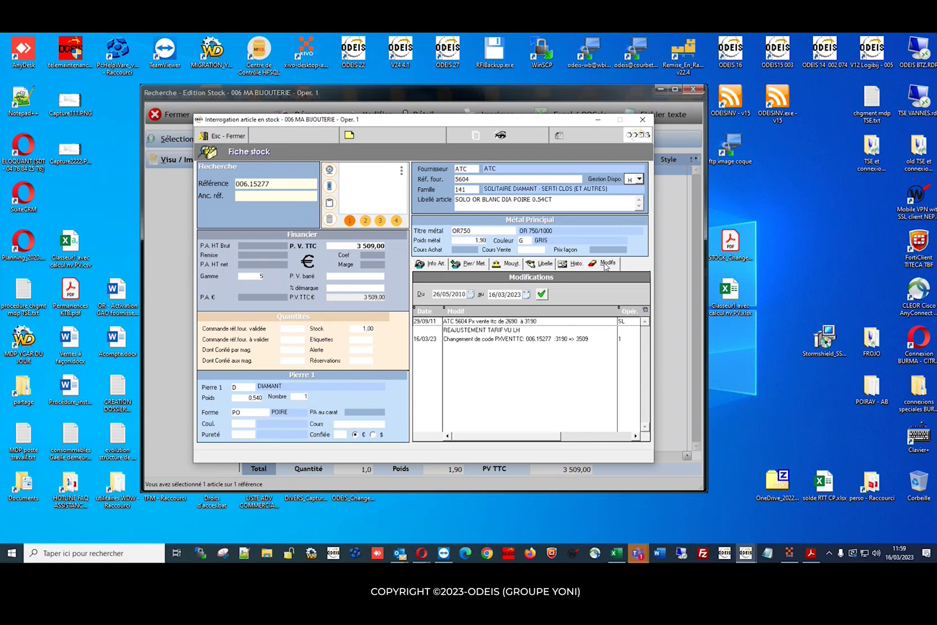
{"action": "left_click", "coordinate": [501, 342]}
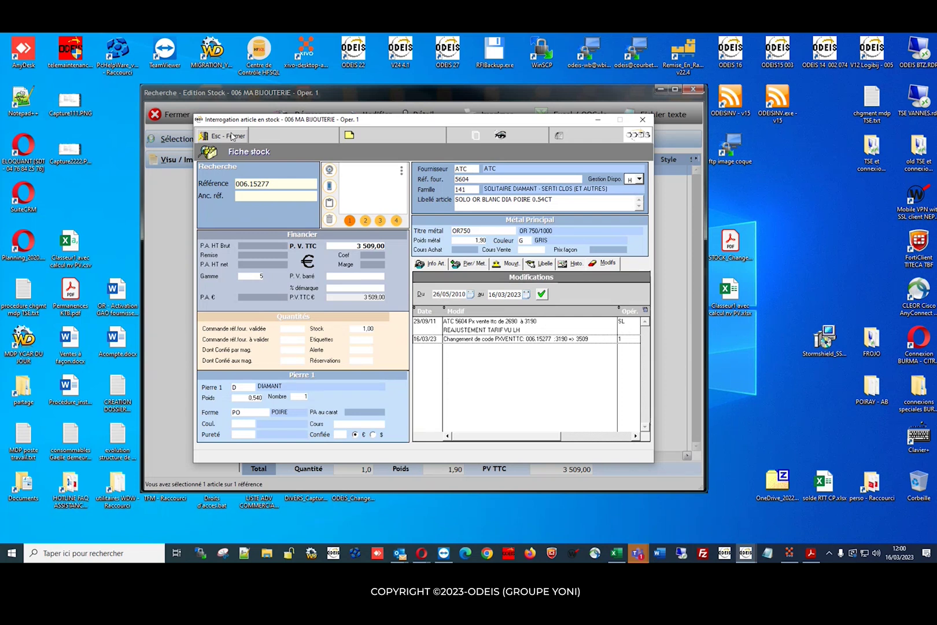
{"action": "left_click", "coordinate": [232, 136]}
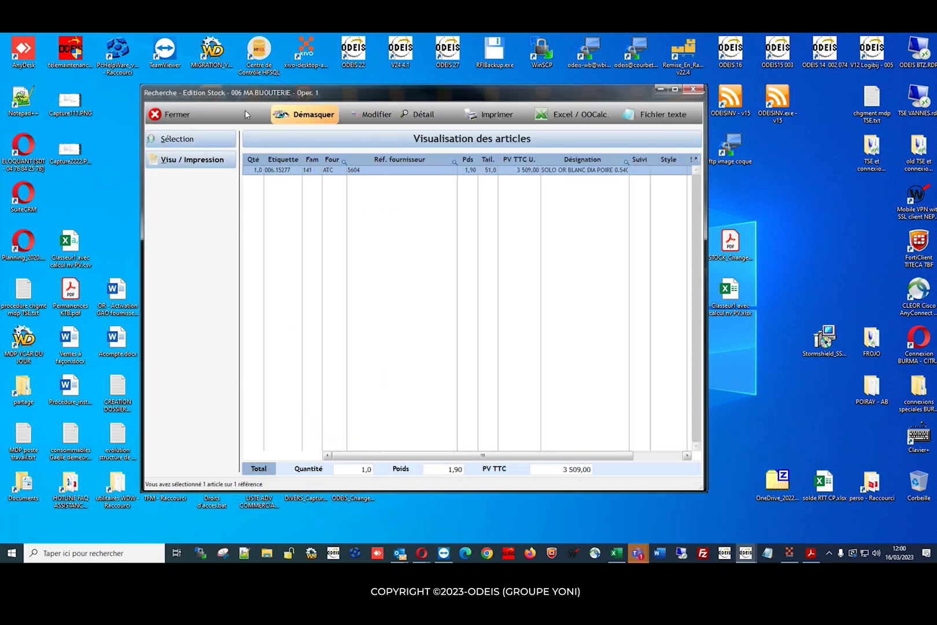
{"action": "left_click", "coordinate": [171, 114]}
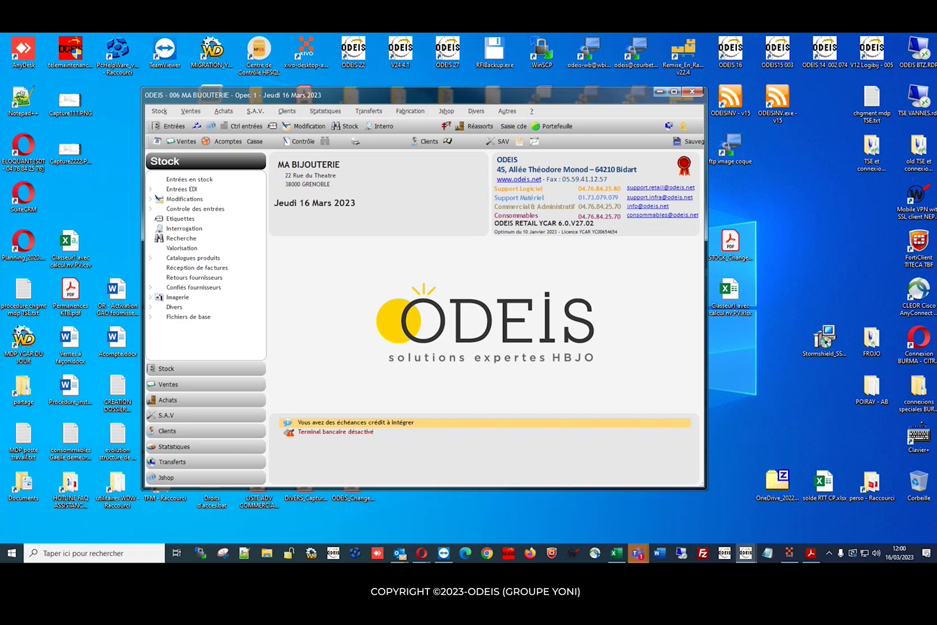
{"action": "key", "text": "alt+Tab"}
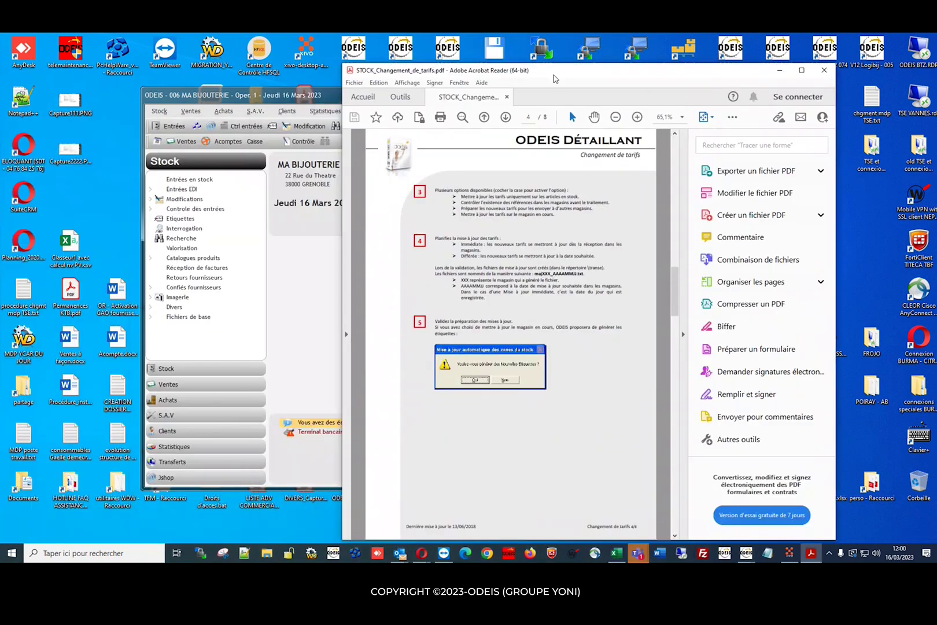
{"action": "left_click", "coordinate": [247, 95]}
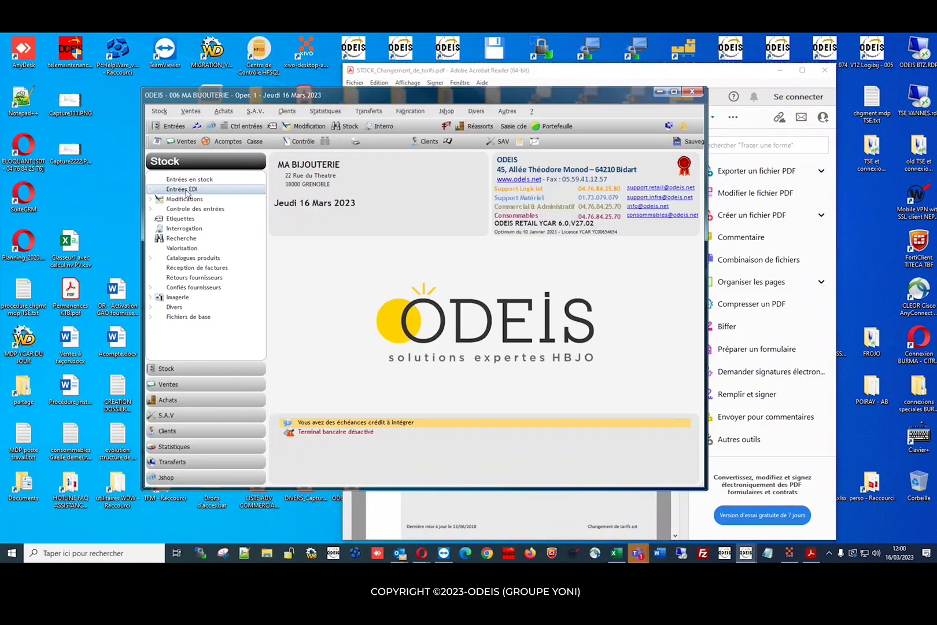
- Open a price change preparation and bring up the section on sending price changes in STOCK_Changement_de_tarifs.pdf in Acrobat Reader
{"action": "left_click", "coordinate": [194, 199]}
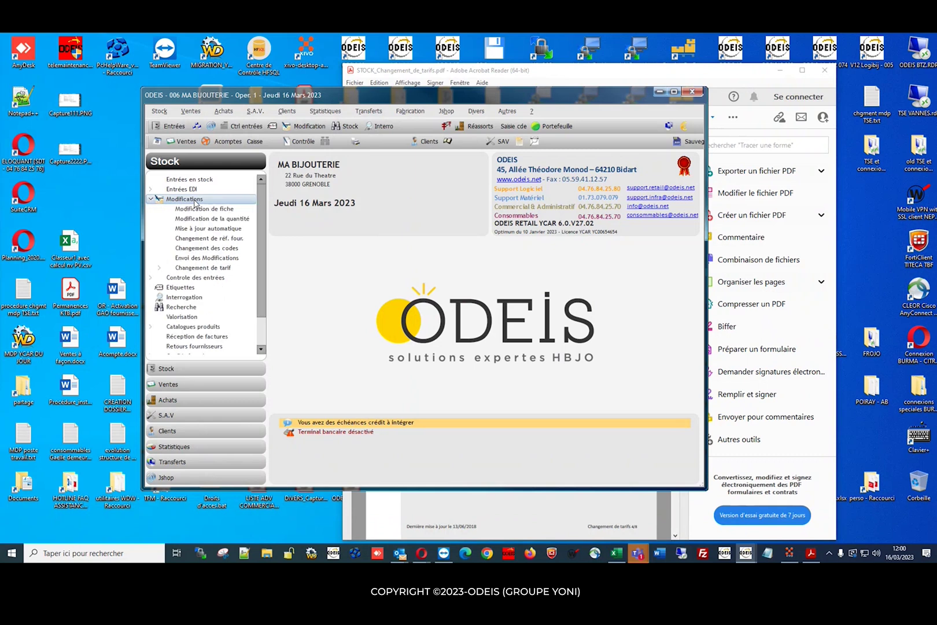
{"action": "left_click", "coordinate": [213, 268]}
{"action": "left_click", "coordinate": [206, 278]}
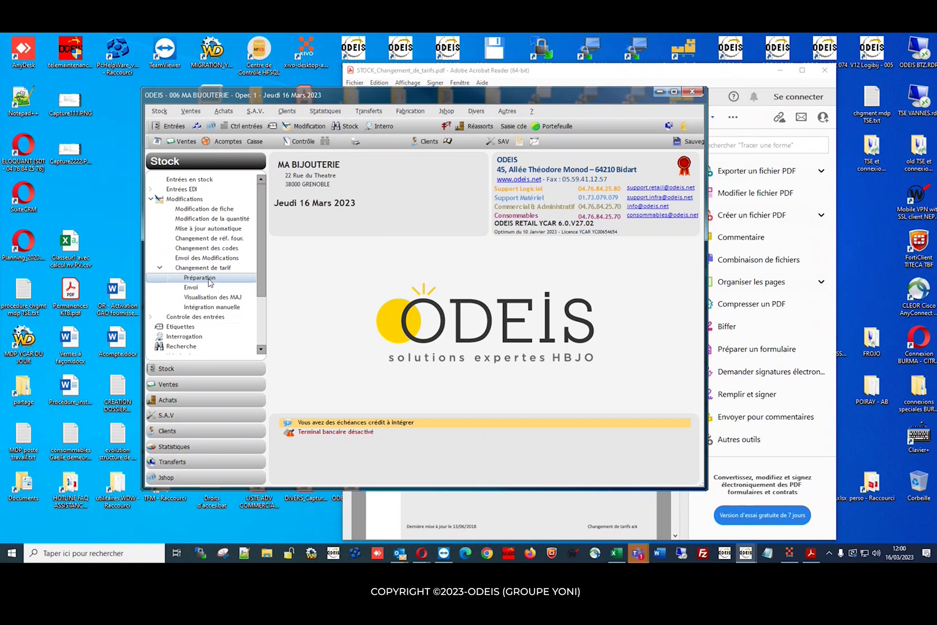
{"action": "double_click", "coordinate": [209, 281]}
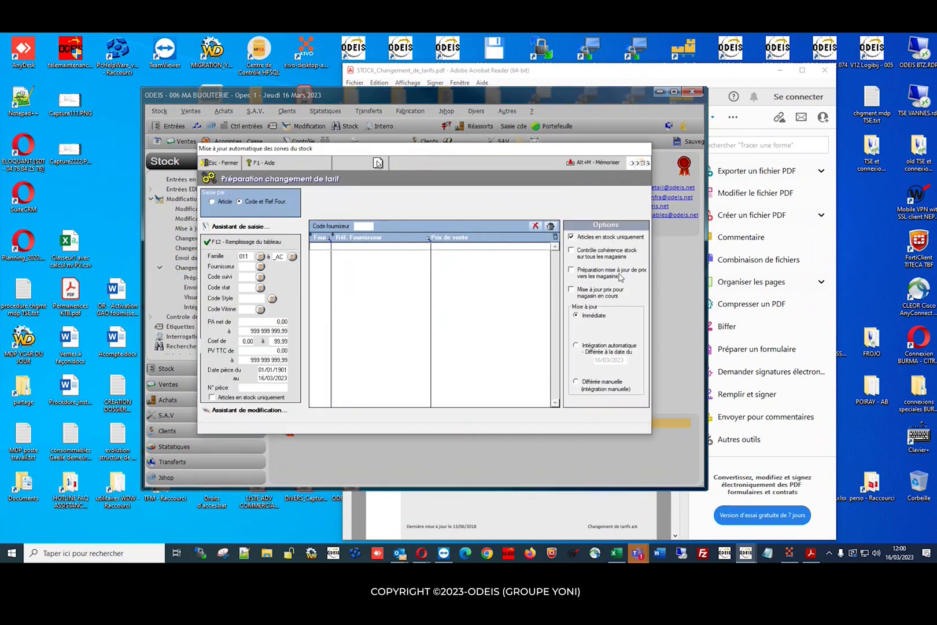
{"action": "left_click", "coordinate": [641, 72]}
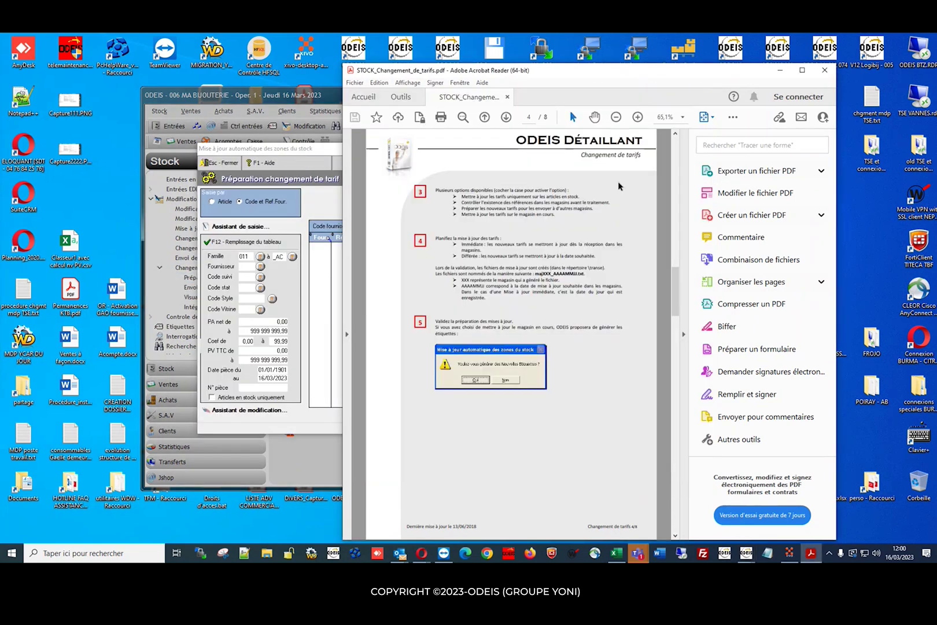
{"action": "left_click_drag", "start_coordinate": [677, 284], "coordinate": [677, 328]}
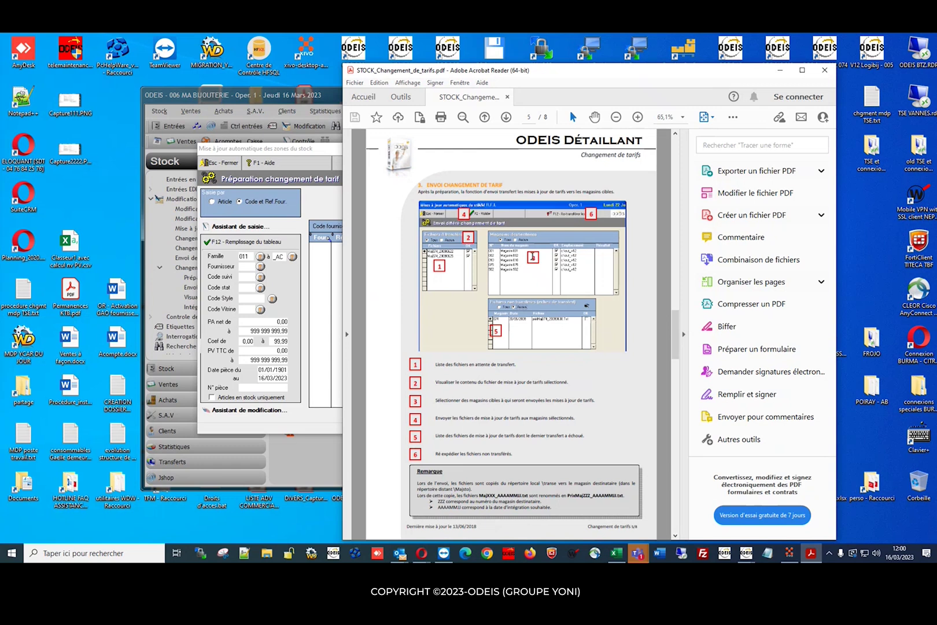
- Switch back to ODEIS, close the price change preparation, and open the deferred sending of price changes
{"action": "left_click", "coordinate": [223, 168]}
{"action": "left_click", "coordinate": [167, 111]}
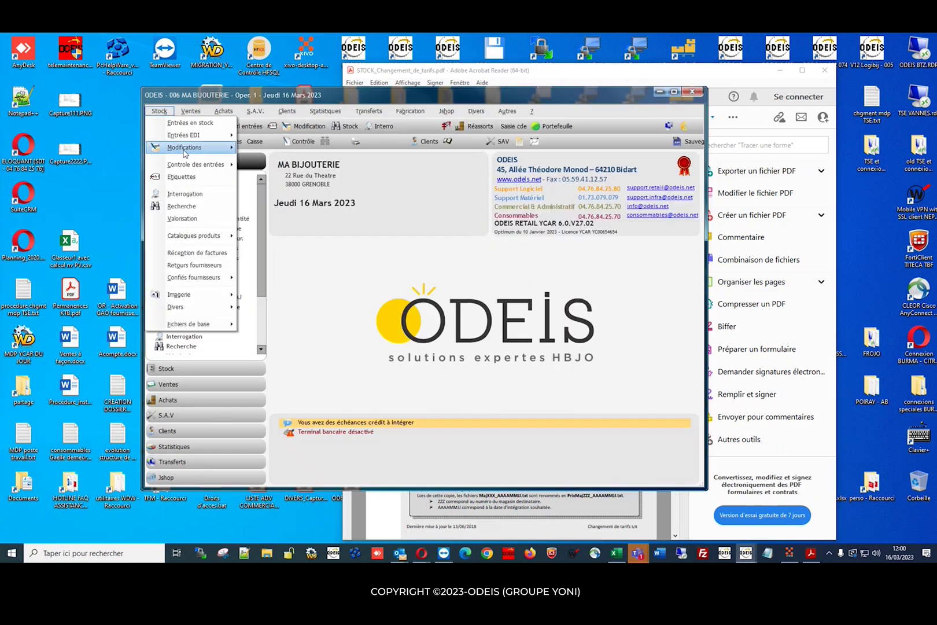
{"action": "mouse_move", "coordinate": [187, 149]}
{"action": "mouse_move", "coordinate": [292, 234]}
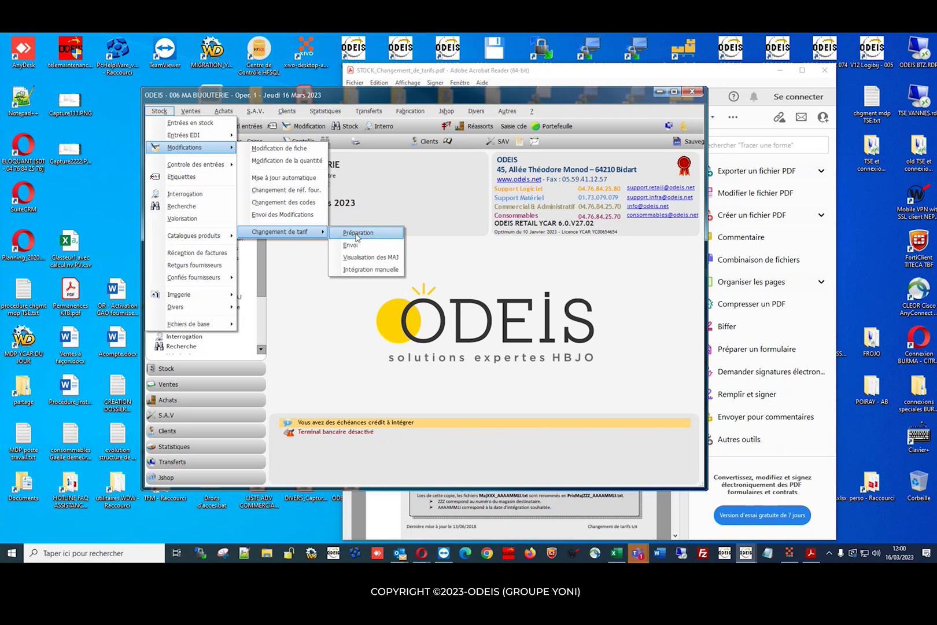
{"action": "left_click", "coordinate": [353, 245]}
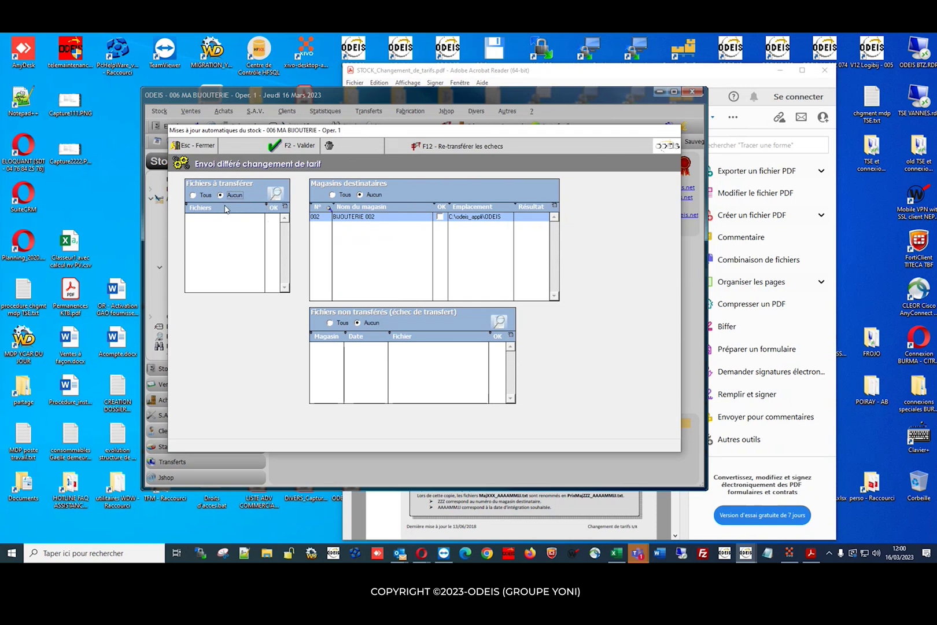
- Read the PDF guide's sections on sending, retrieving, viewing deferred price updates and prepared labels, and close the guide and the ODEIS sending window
{"action": "left_click", "coordinate": [708, 68]}
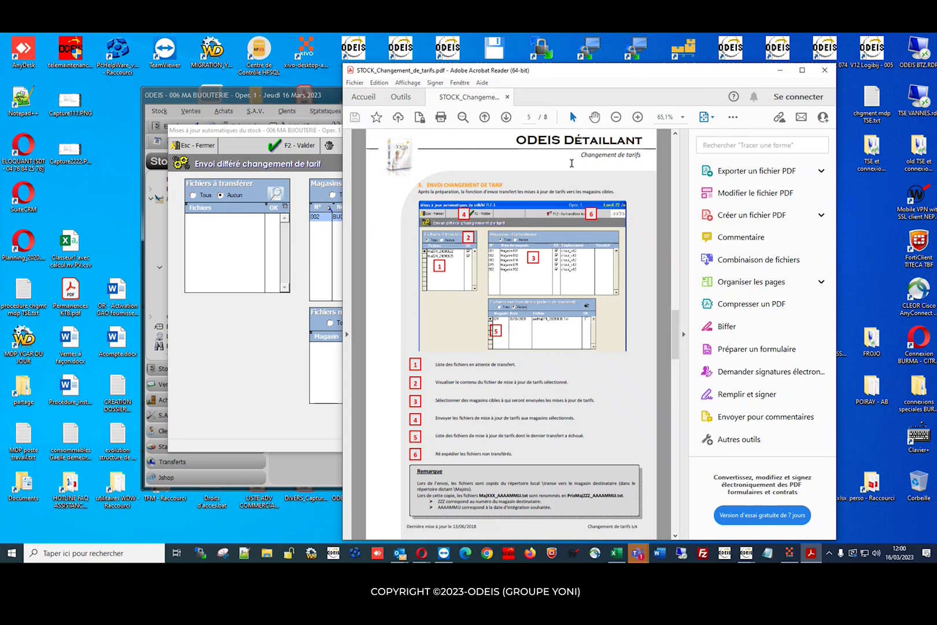
{"action": "double_click", "coordinate": [592, 72]}
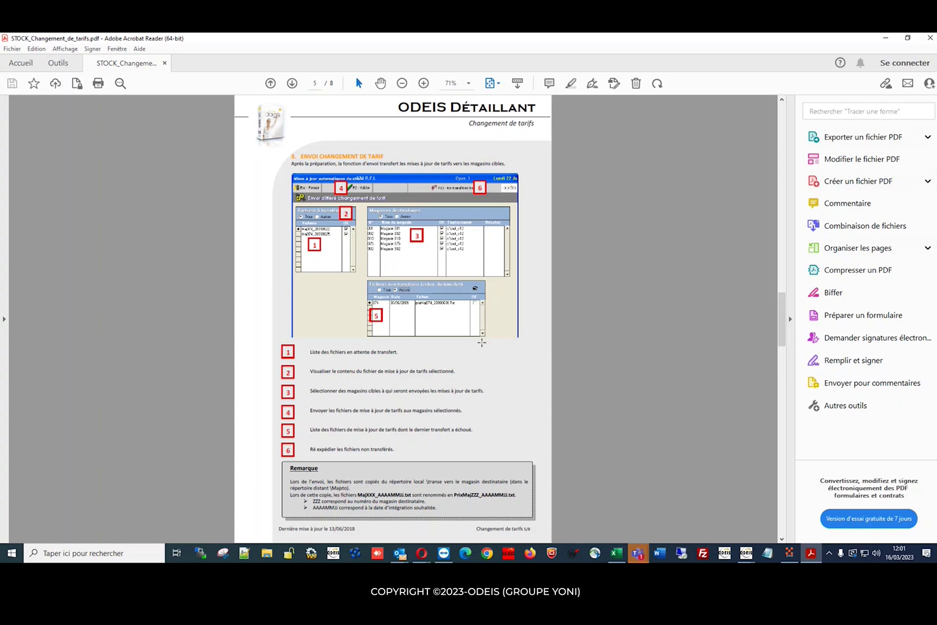
{"action": "left_click", "coordinate": [784, 305]}
{"action": "scroll", "coordinate": [637, 247], "scroll_direction": "down", "scroll_amount": 1}
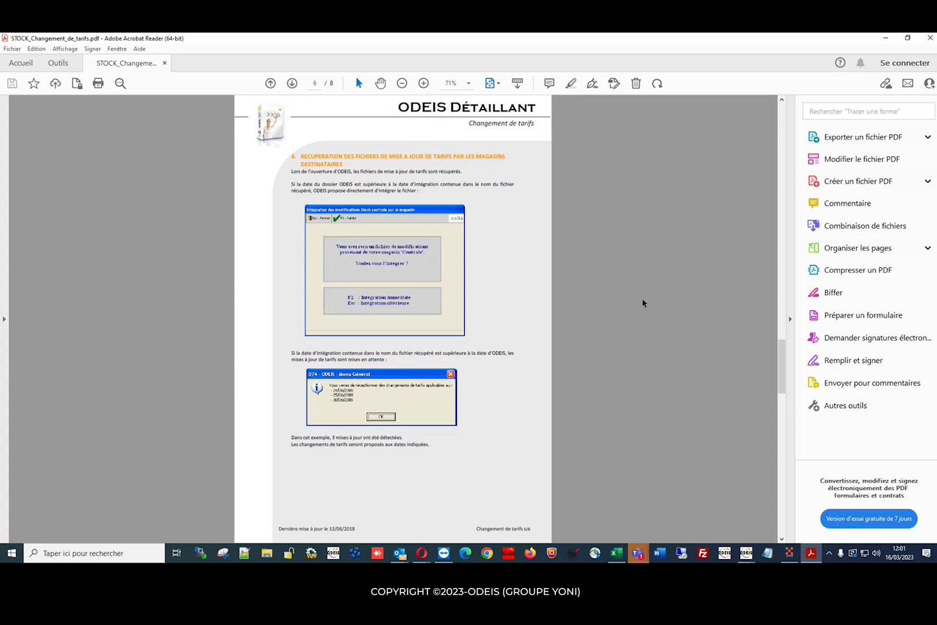
{"action": "left_click_drag", "start_coordinate": [782, 353], "coordinate": [782, 377]}
{"action": "scroll", "coordinate": [609, 251], "scroll_direction": "down", "scroll_amount": 1}
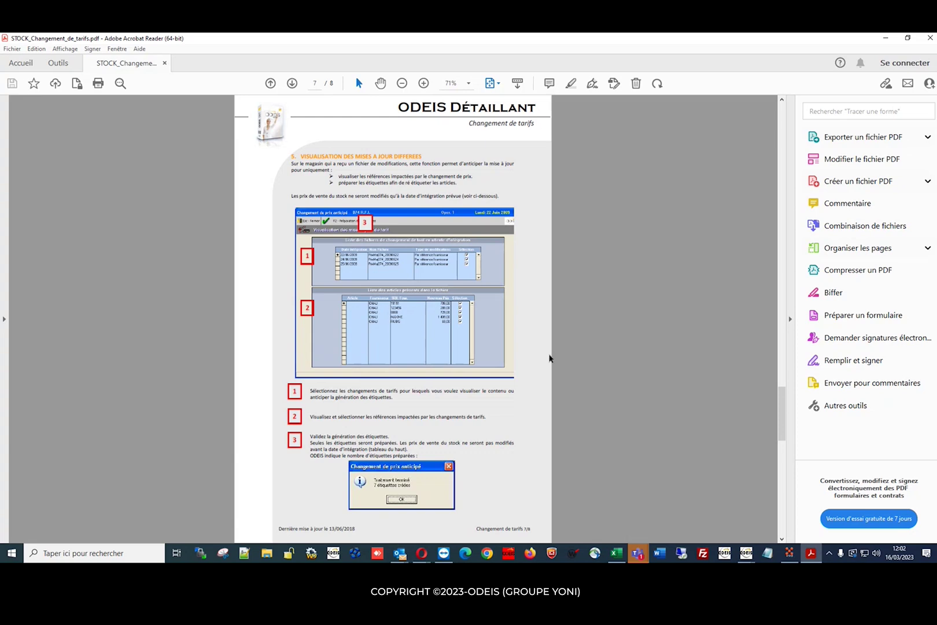
{"action": "scroll", "coordinate": [614, 296], "scroll_direction": "down", "scroll_amount": 1}
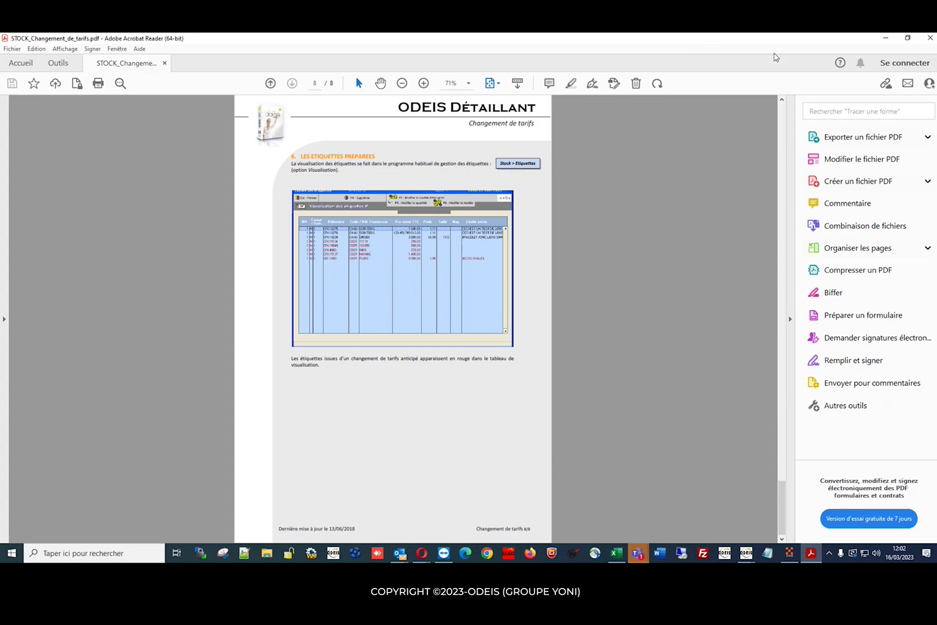
{"action": "left_click", "coordinate": [930, 38]}
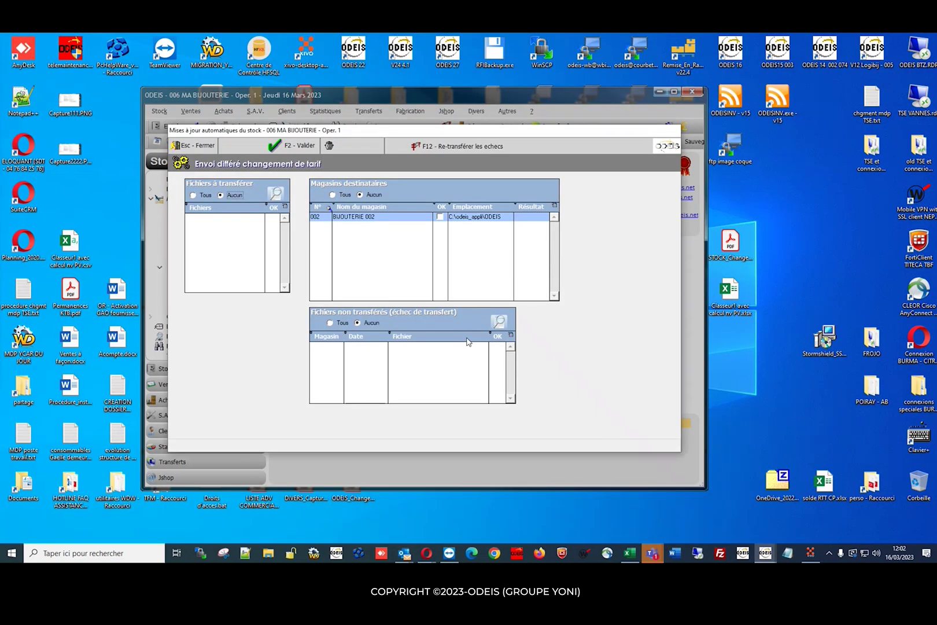
{"action": "left_click", "coordinate": [191, 147]}
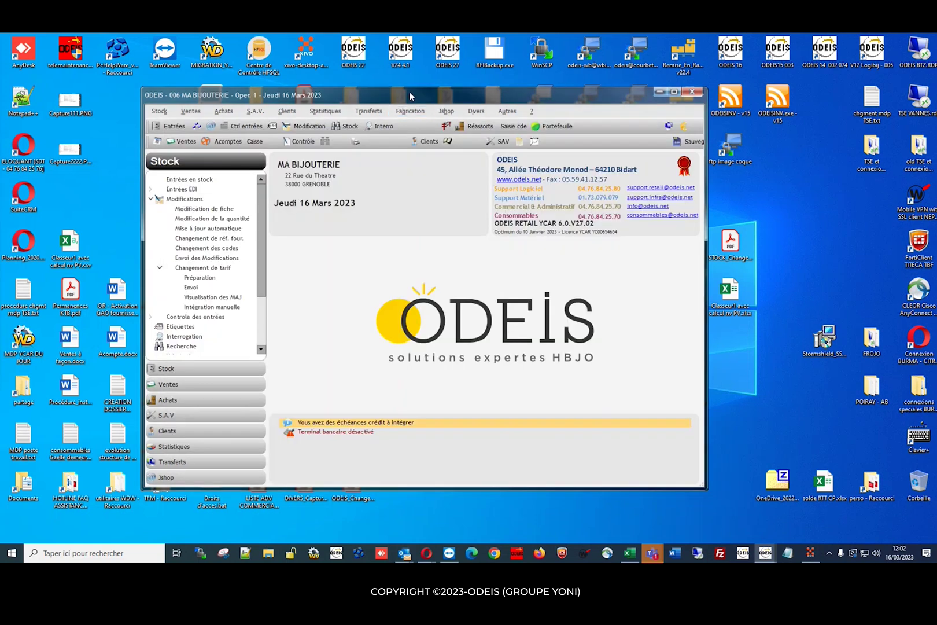